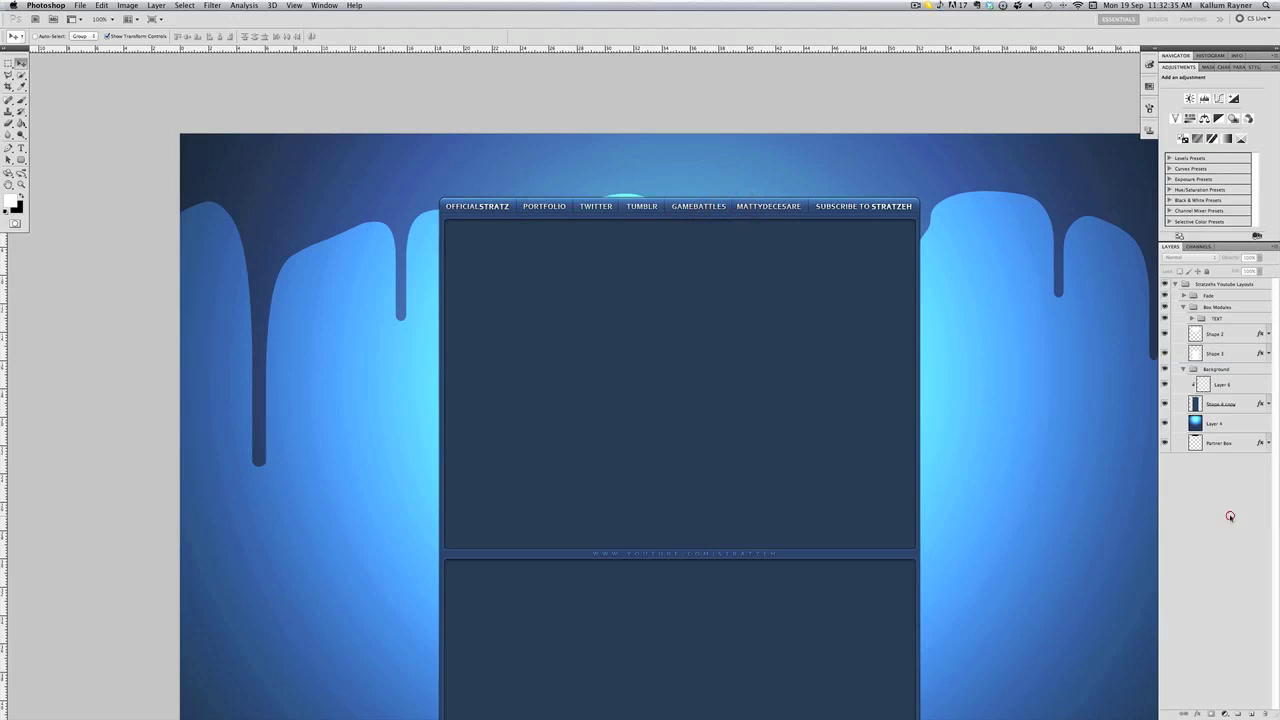
- Examine the layout's navigation bar, side drips and content boxes up close and at full size
click(21, 185)
scroll(529, 229, right, 3)
scroll(527, 230, right, 2)
scroll(527, 230, down, 1)
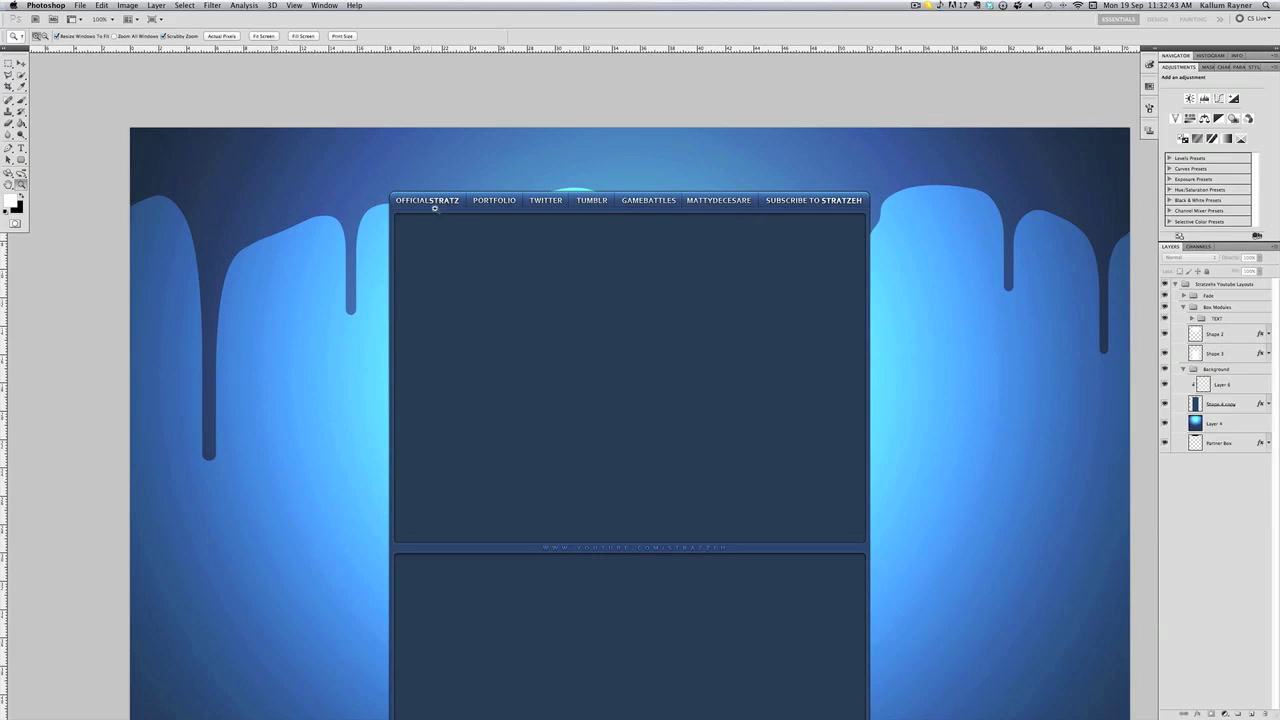
click(434, 207)
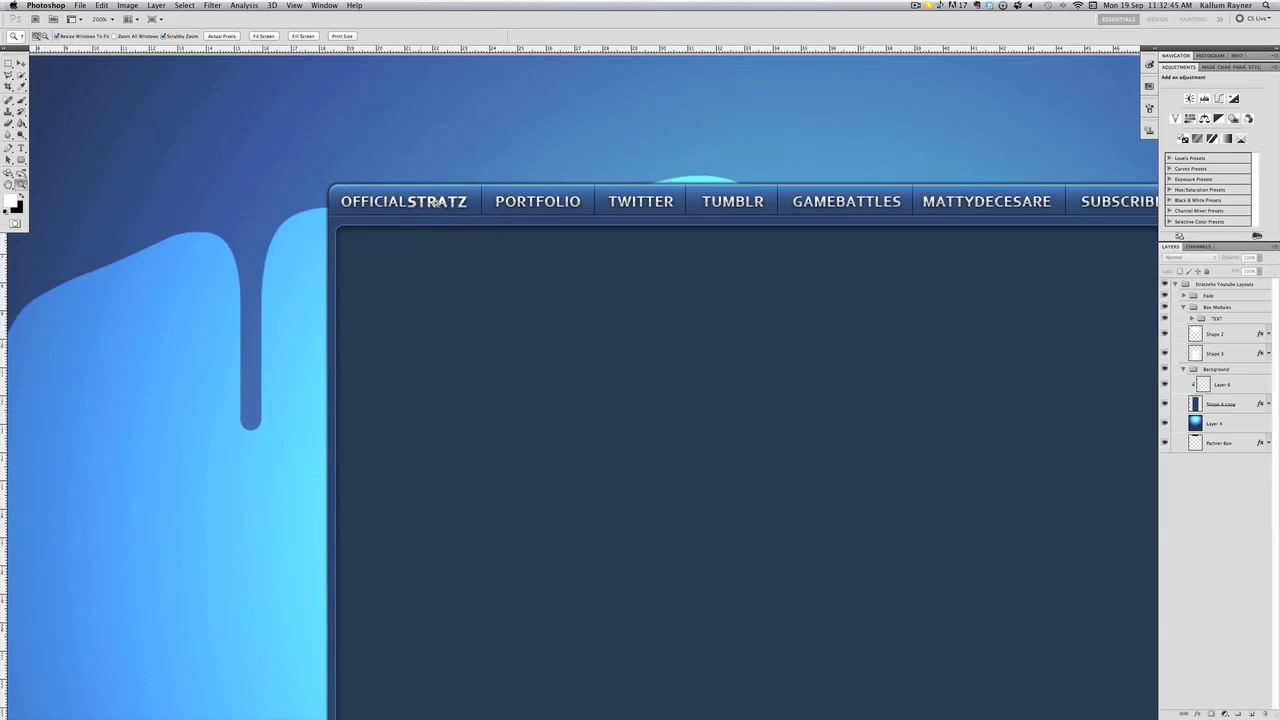
click(44, 36)
click(391, 236)
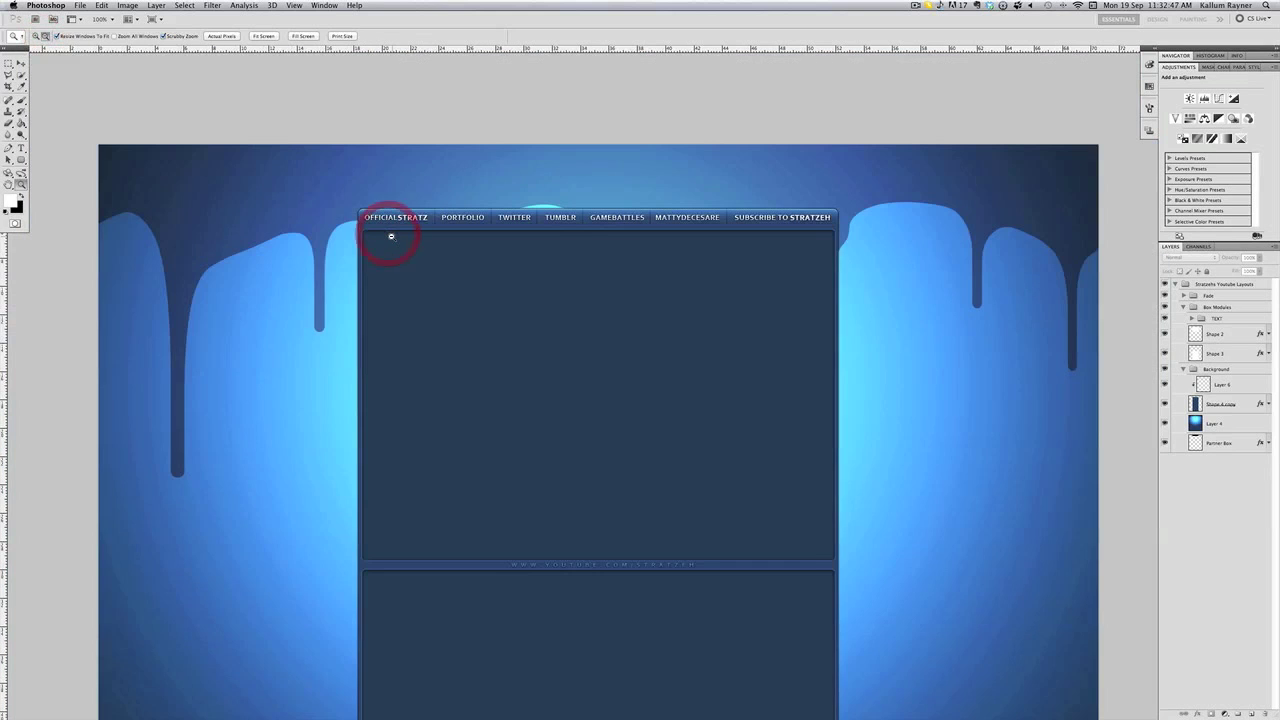
scroll(390, 235, right, 2)
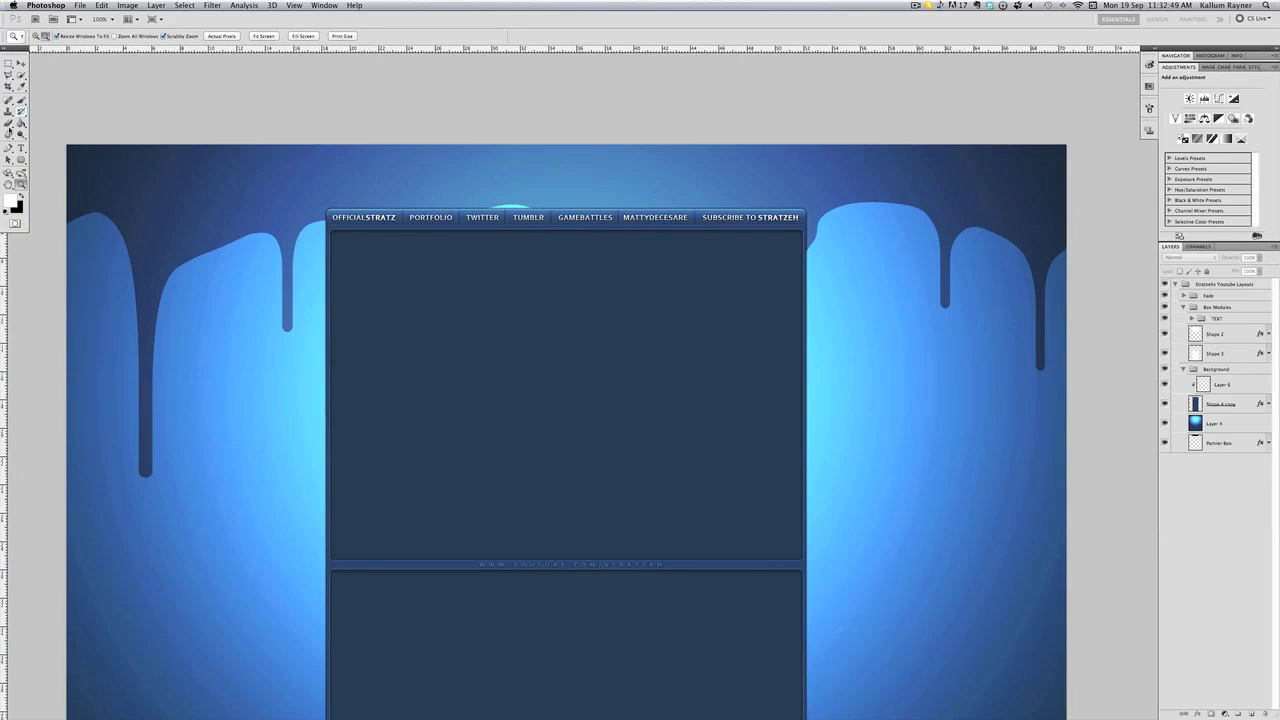
click(20, 62)
click(1196, 503)
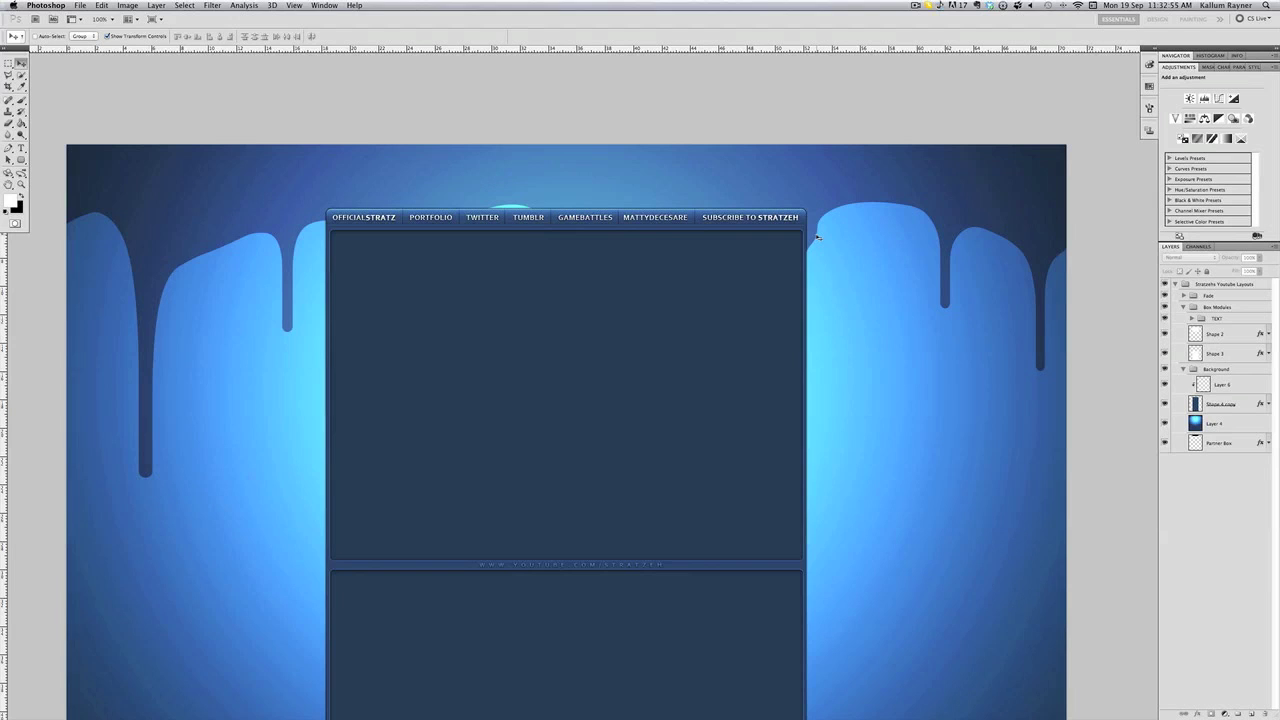
- Sample the border of the large backing box and set the foreground color to #1e3d6a
click(1229, 405)
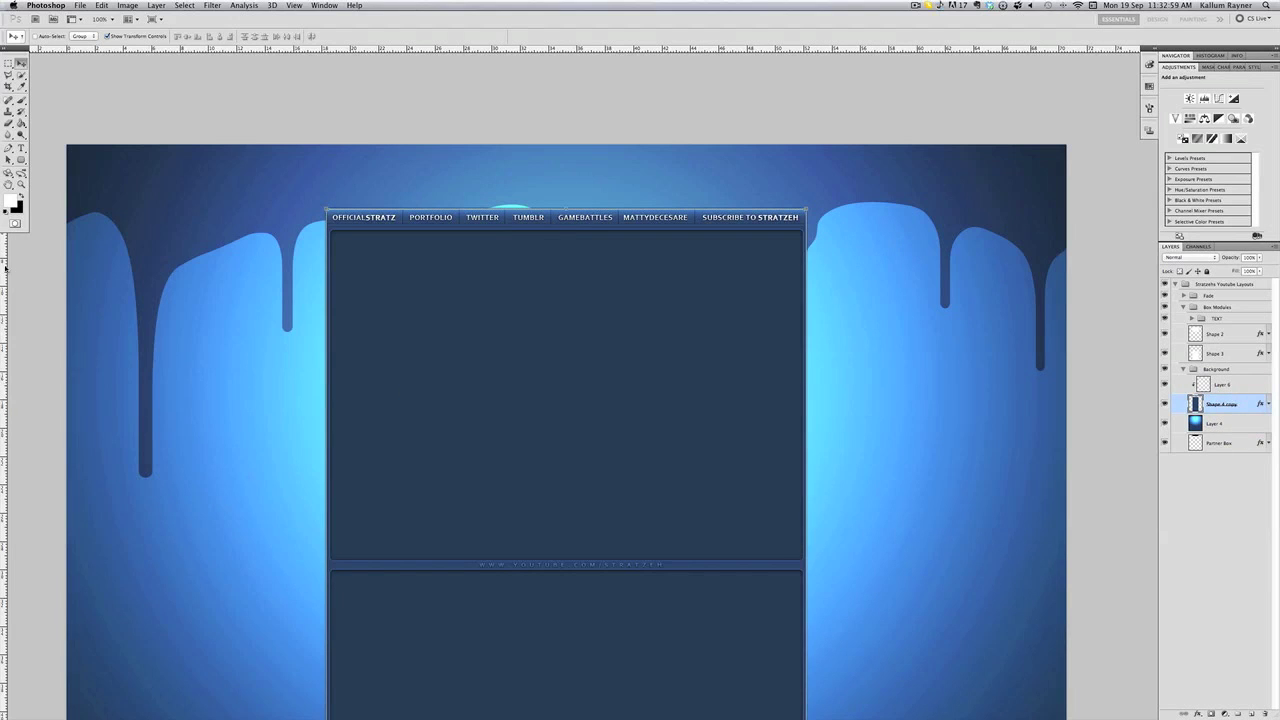
click(12, 205)
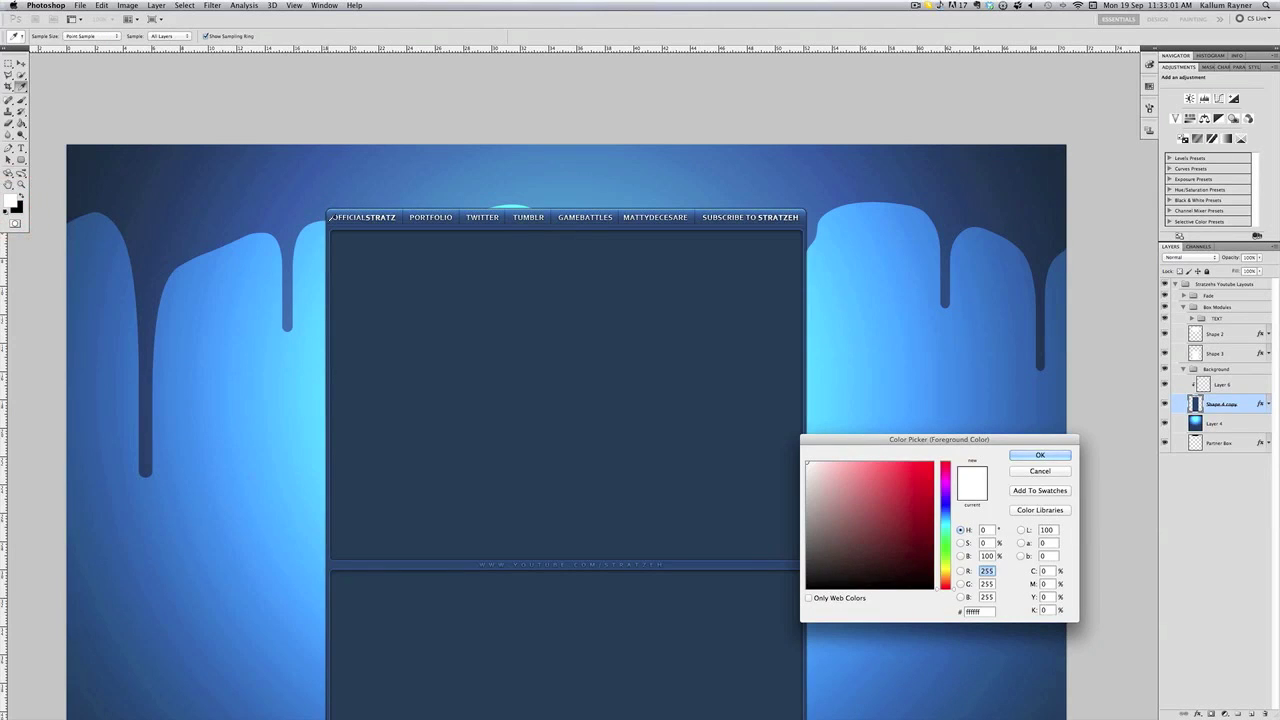
click(328, 220)
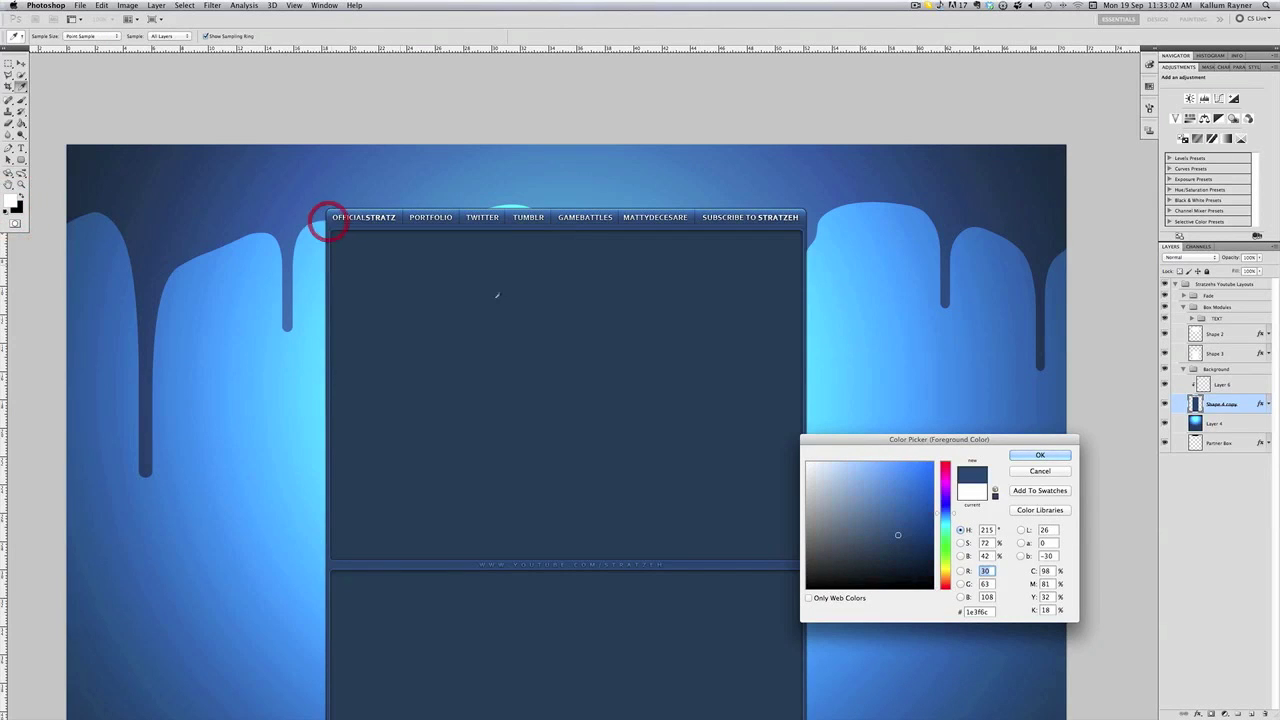
click(329, 335)
click(978, 611)
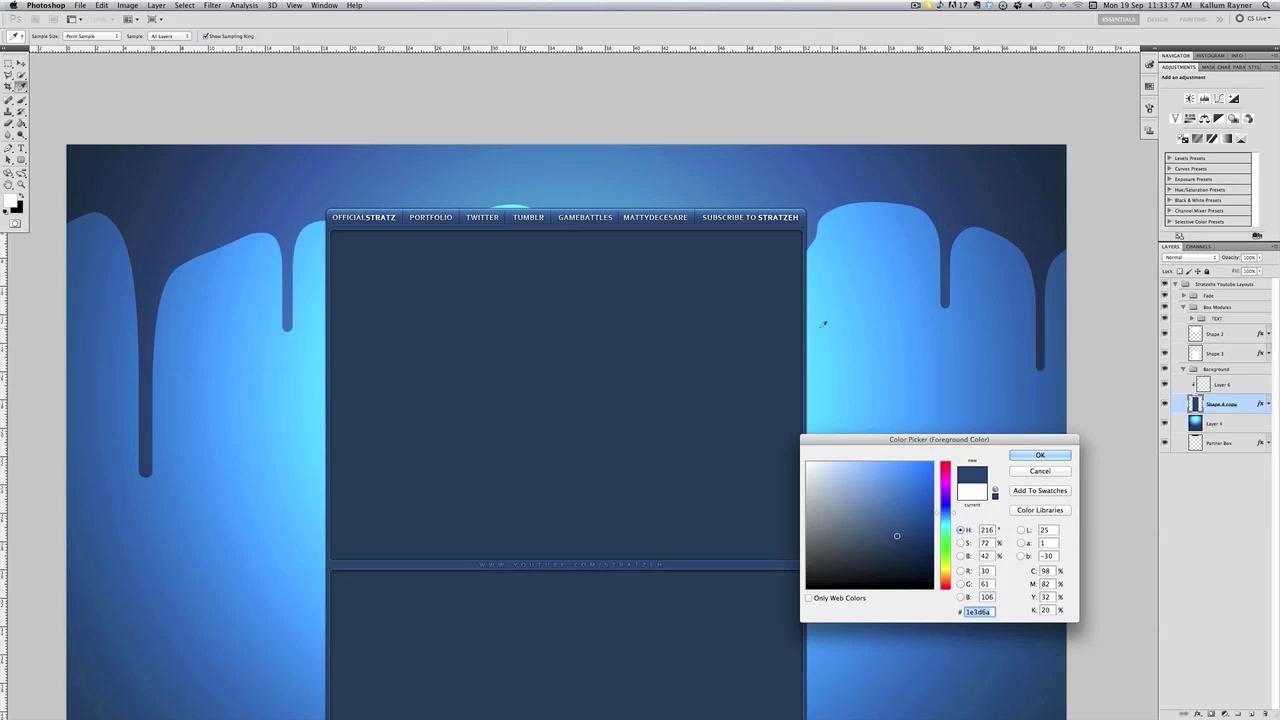
drag(954, 443, 971, 296)
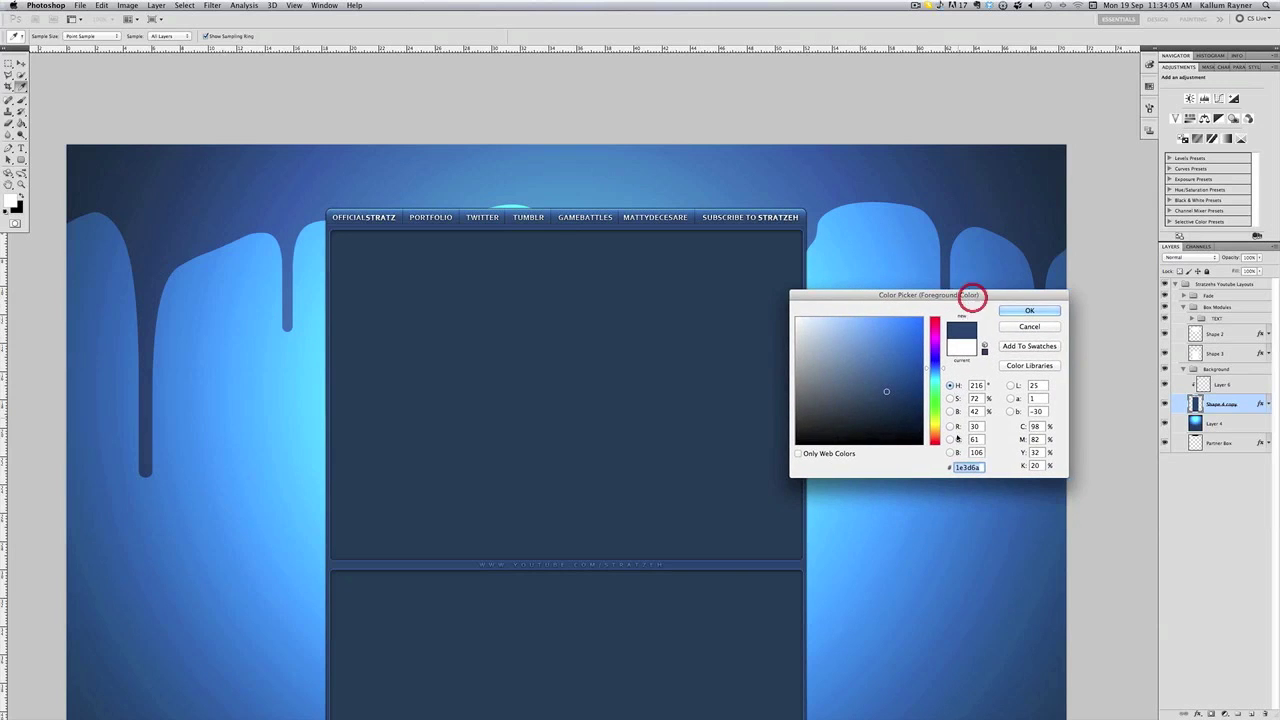
click(1030, 310)
- Delete the Shape 4 copy backing box and its clipped Layer 6 overlay from the Background group
key(v)
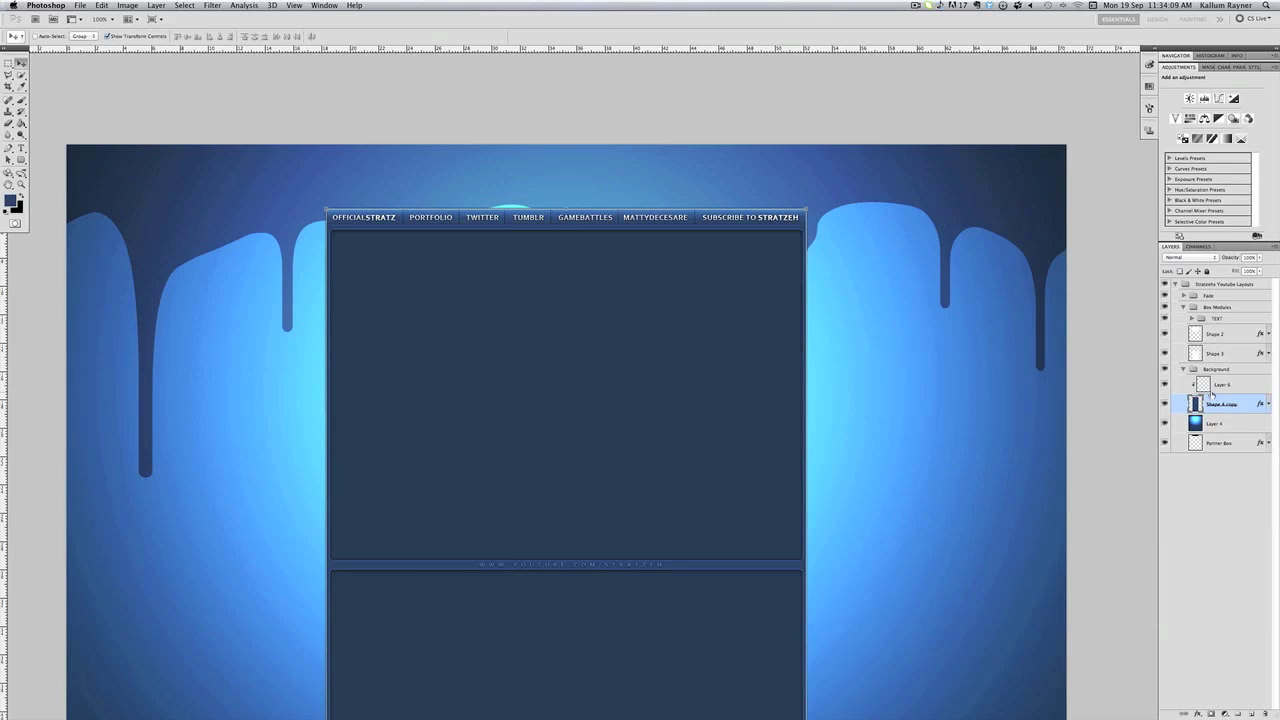
key(Delete)
click(1222, 386)
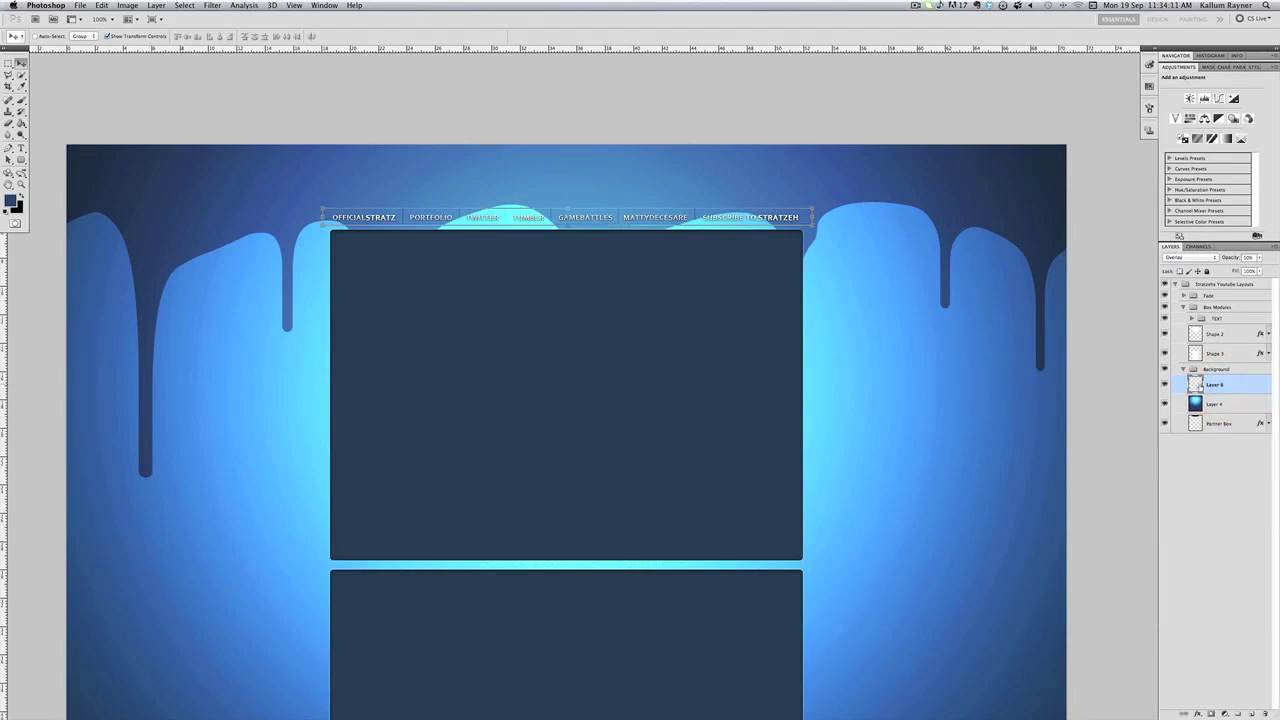
key(Delete)
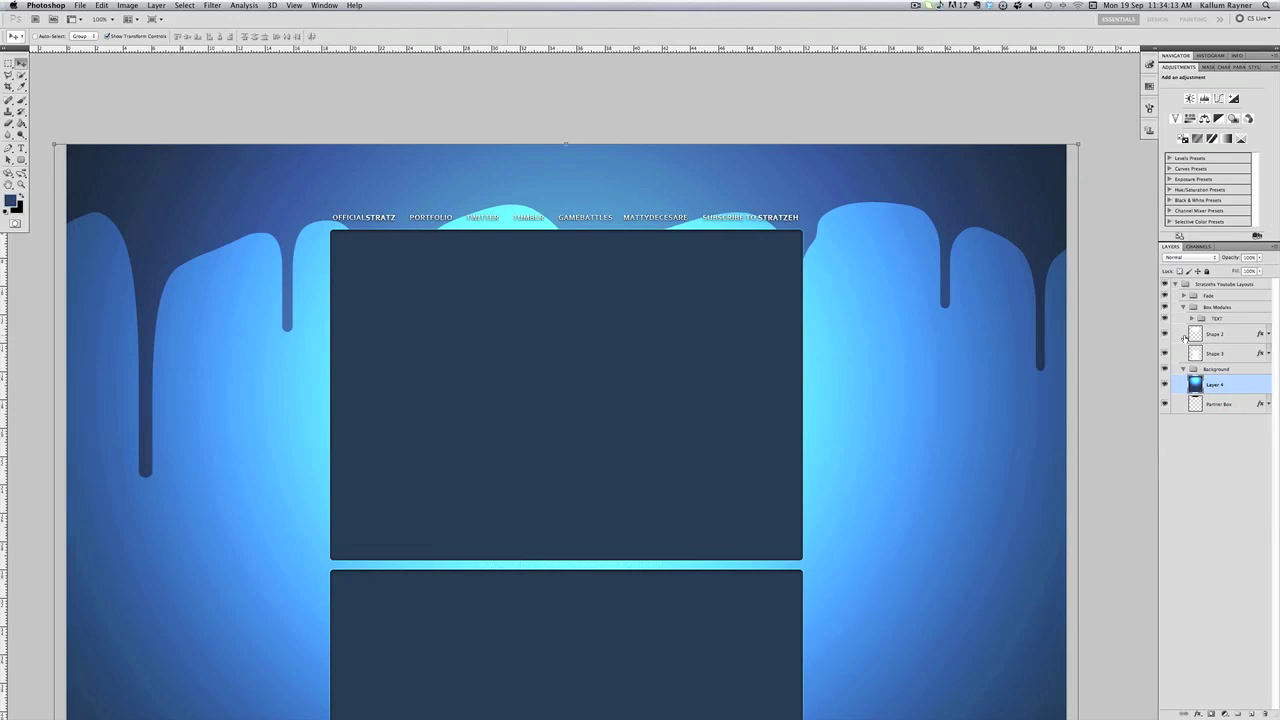
- Delete Layer 3 from the TEXT group and hide the whole TEXT group
click(1230, 333)
click(1222, 353)
click(1190, 318)
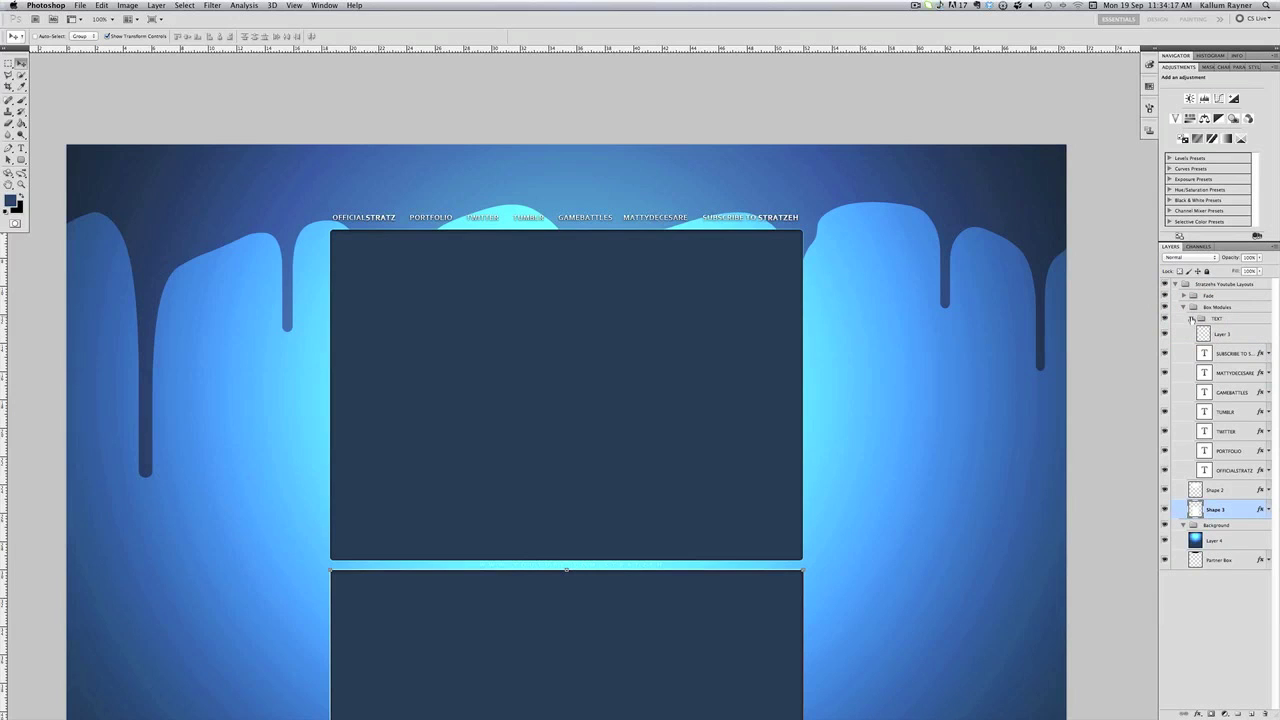
click(1224, 332)
key(BackSpace)
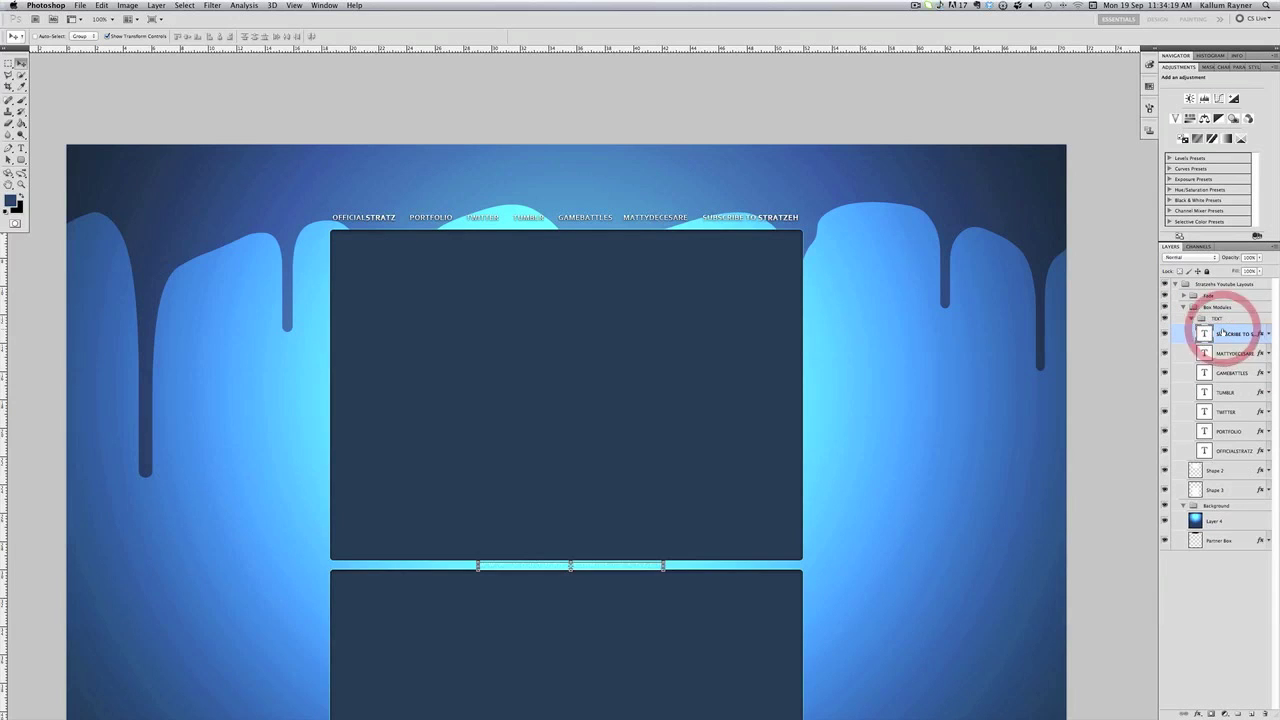
click(1190, 318)
click(1165, 318)
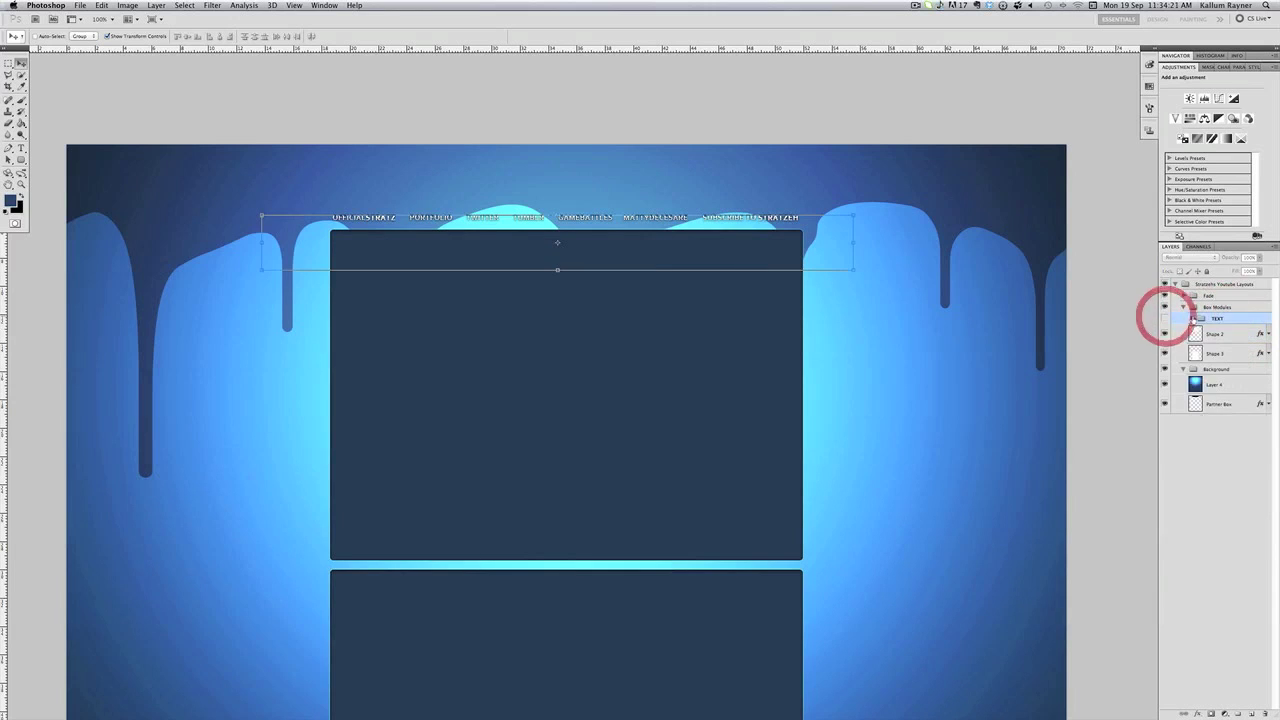
click(1223, 516)
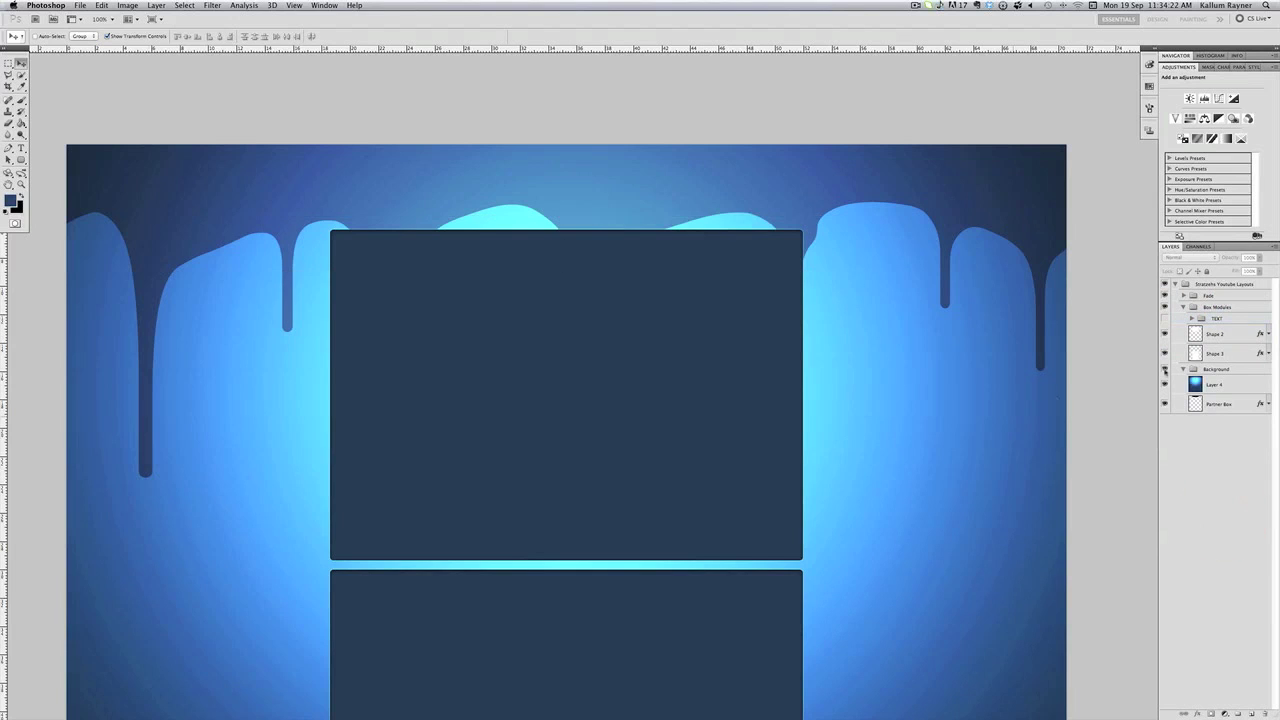
- Create a new empty layer and place it directly below Shape 3 in the Box Modules group
click(1228, 354)
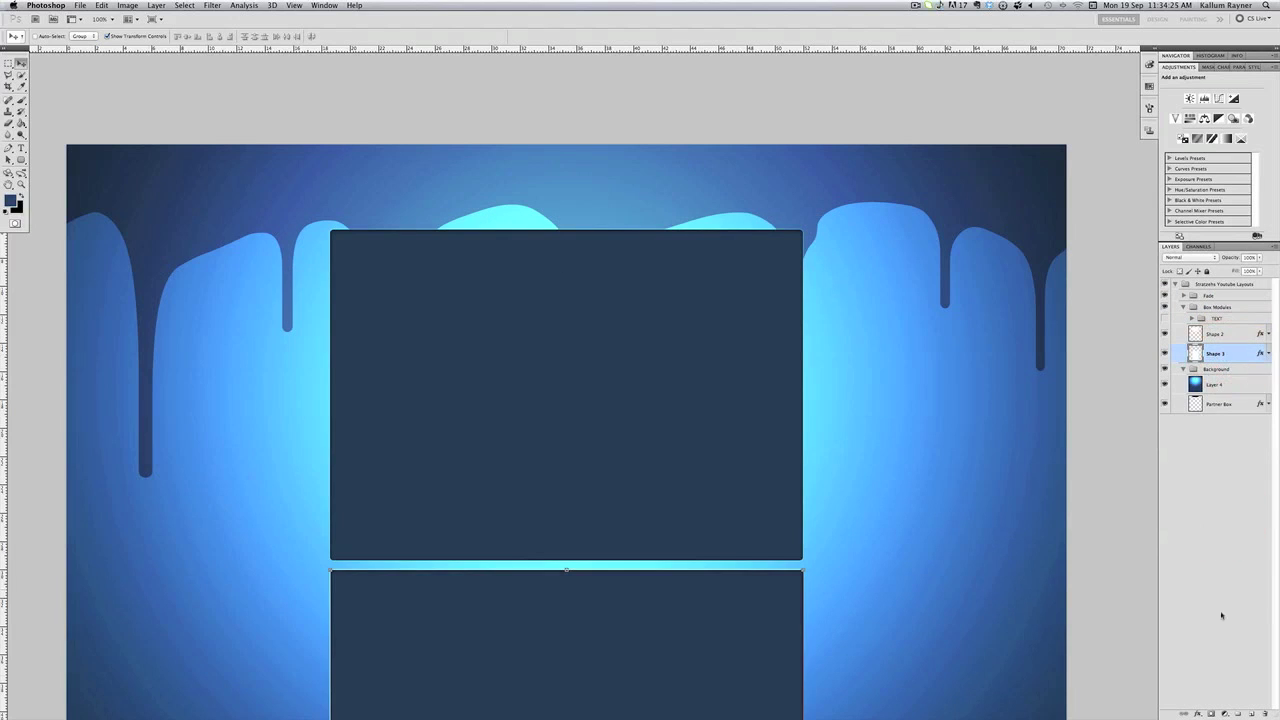
click(1250, 714)
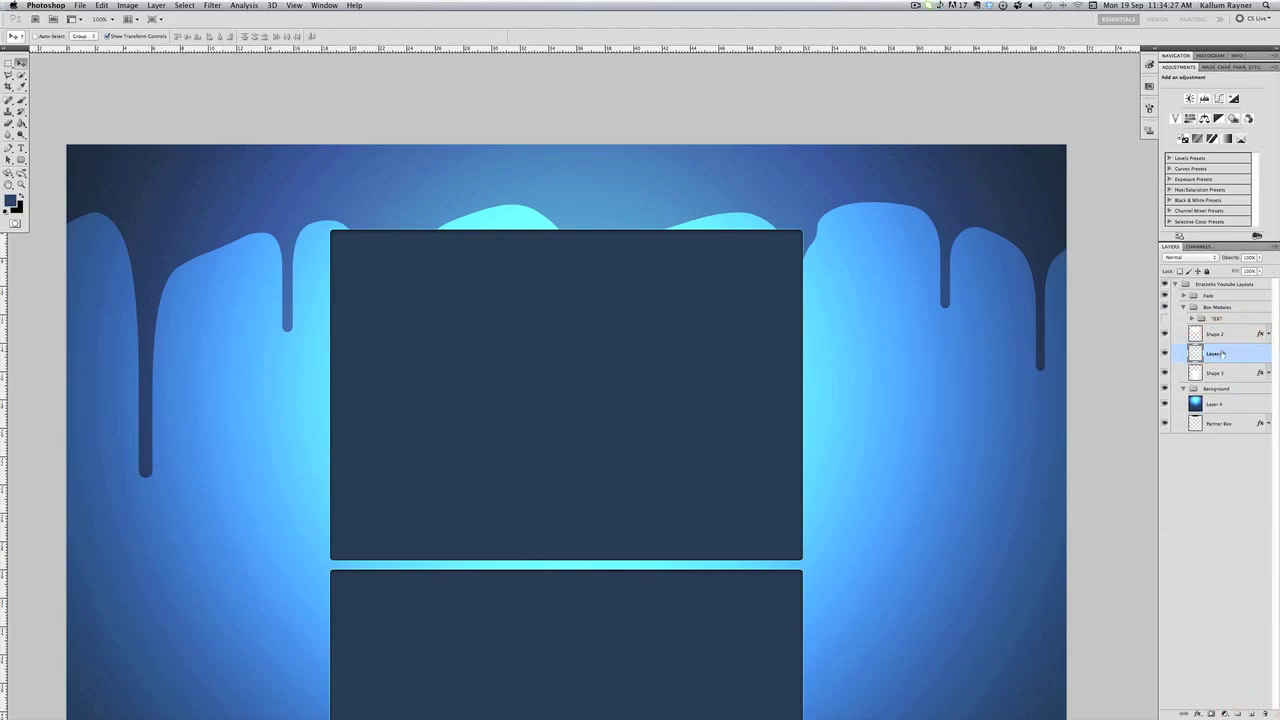
drag(1219, 373, 1222, 380)
- Raise the Inner Shadow opacity of Shape 2 slightly and review its angle, distance, choke and size
double_click(1260, 334)
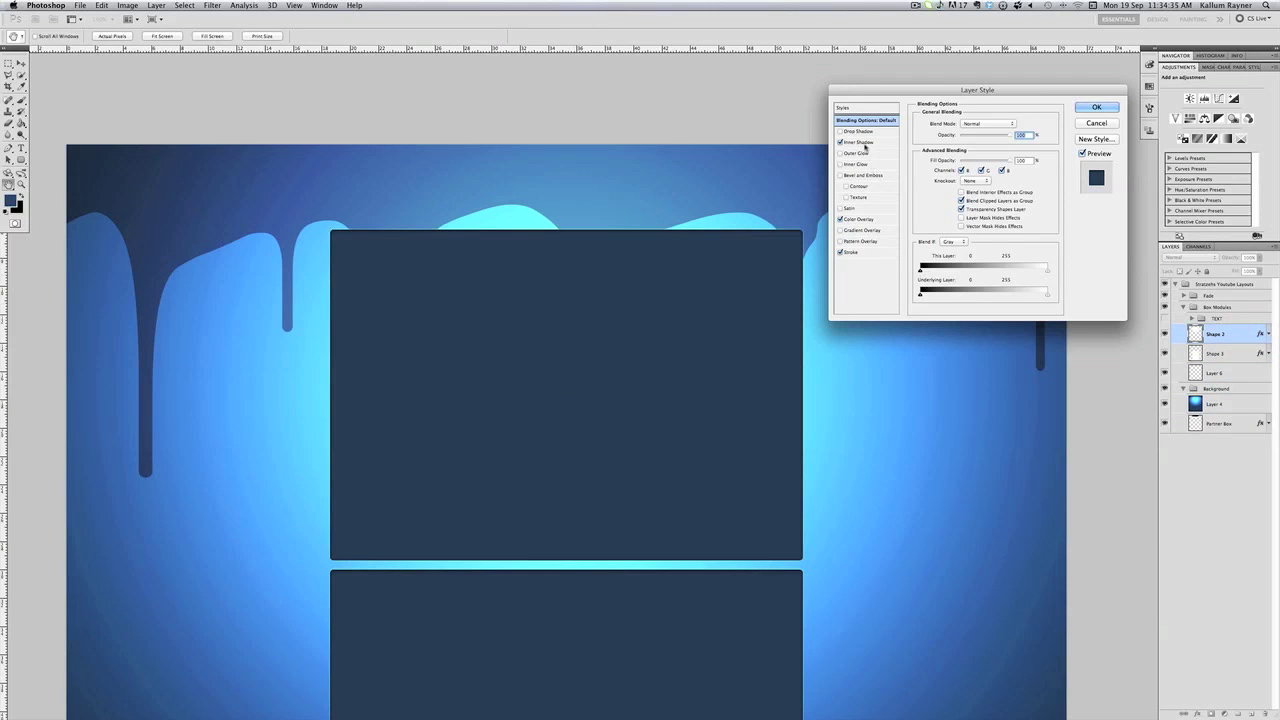
click(860, 142)
drag(974, 140, 988, 139)
click(1011, 135)
key(Up)
key(Up)
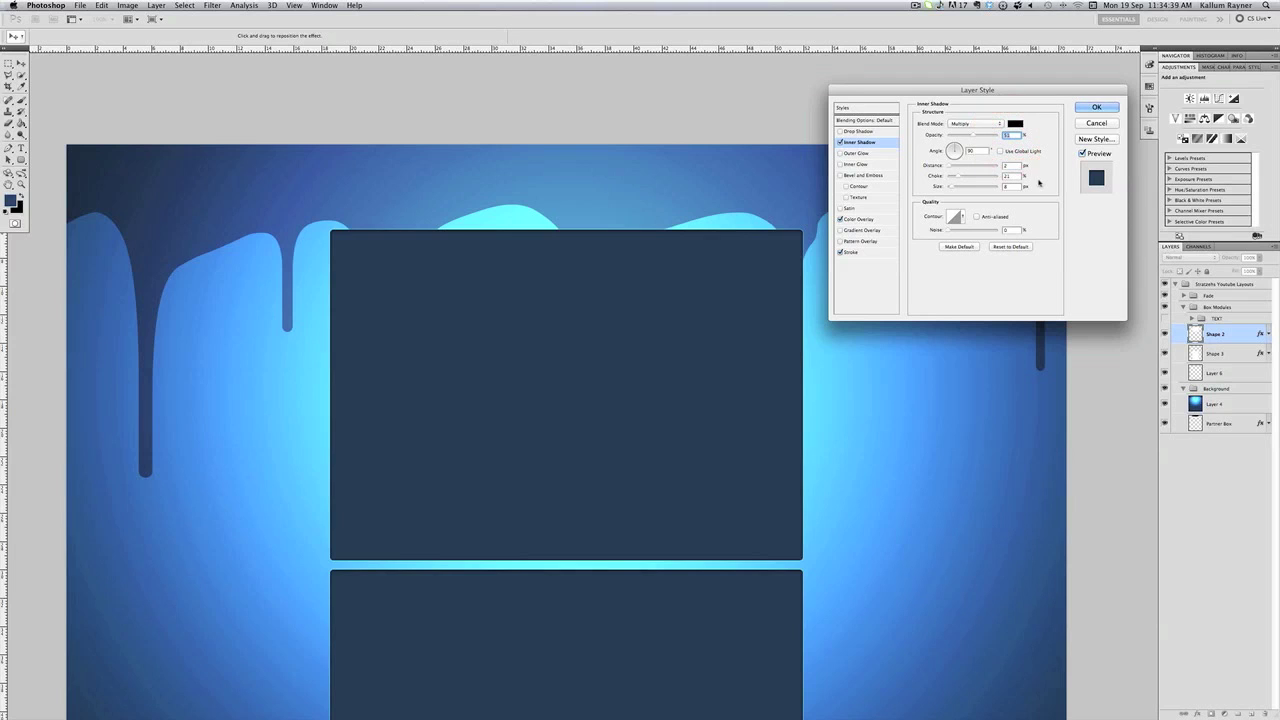
click(1037, 182)
click(976, 150)
click(1012, 165)
click(1013, 177)
click(1014, 186)
- Look up the hex code of the Color Overlay used on Shape 2
click(868, 219)
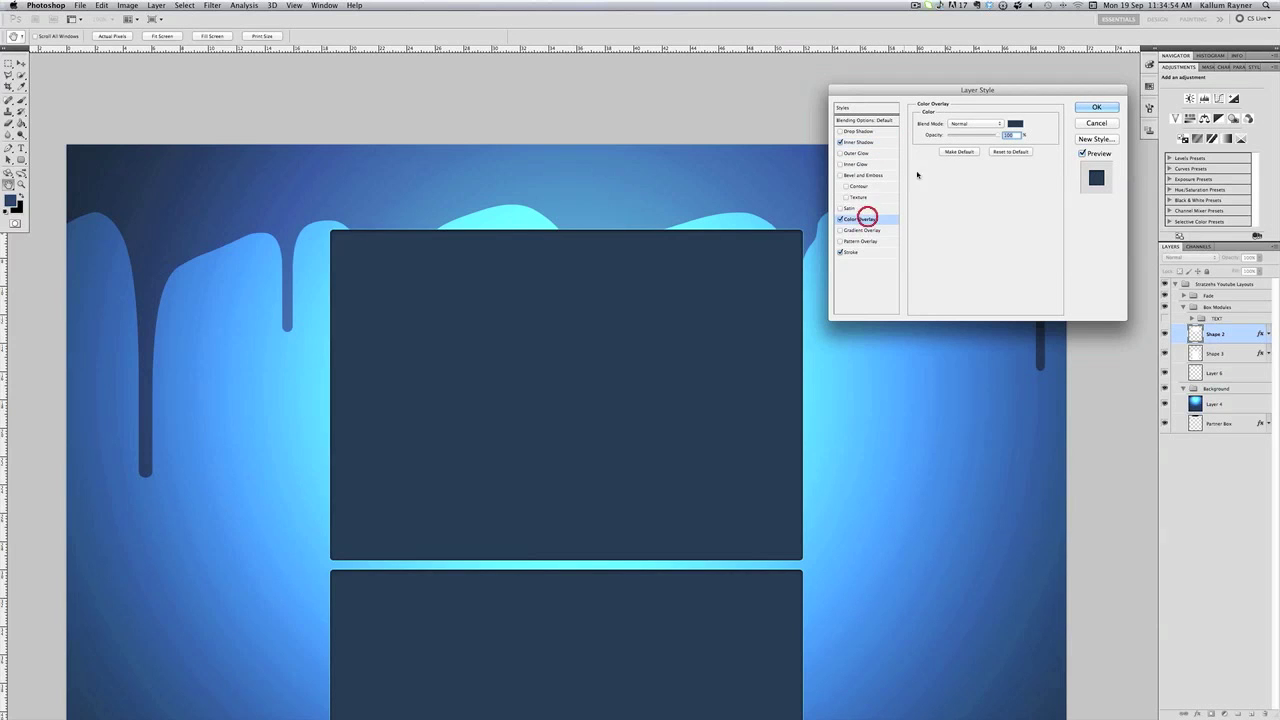
click(1015, 123)
click(932, 468)
click(981, 467)
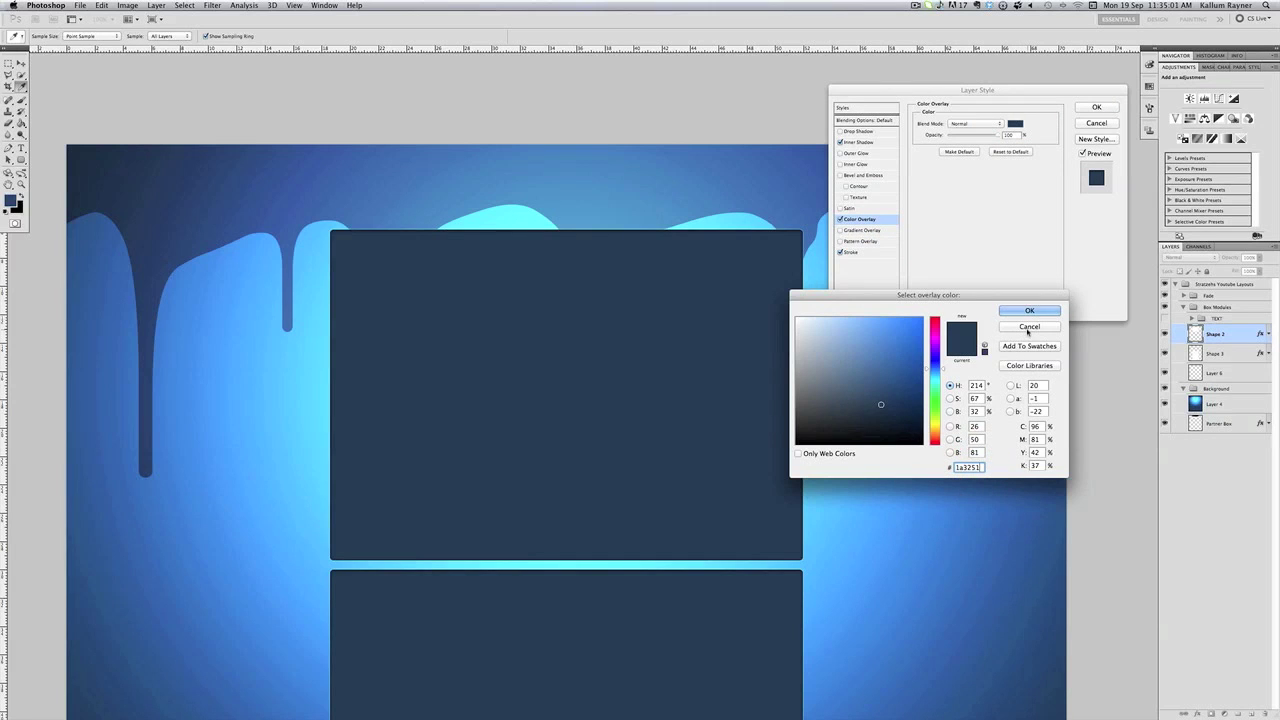
click(1028, 328)
- Review the stroke's color and size on Shape 2, set its opacity to 60%, and apply the layer style
click(851, 252)
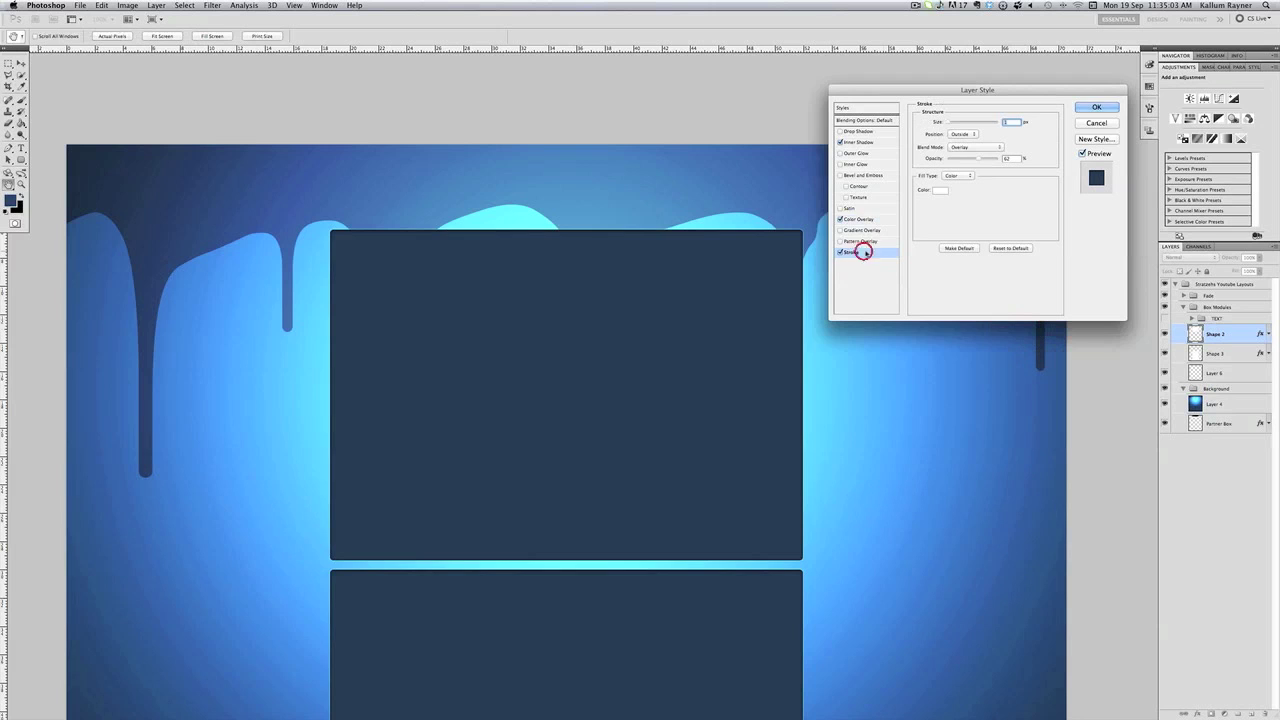
click(940, 191)
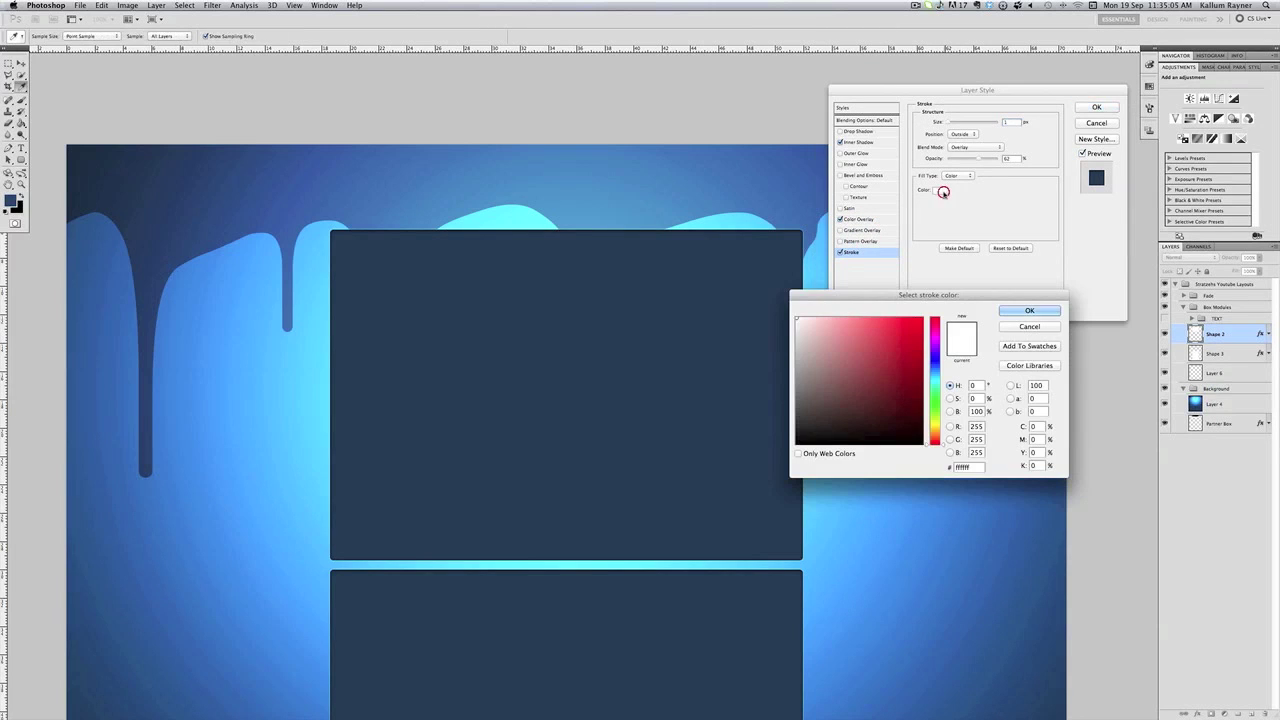
click(1030, 311)
click(1012, 122)
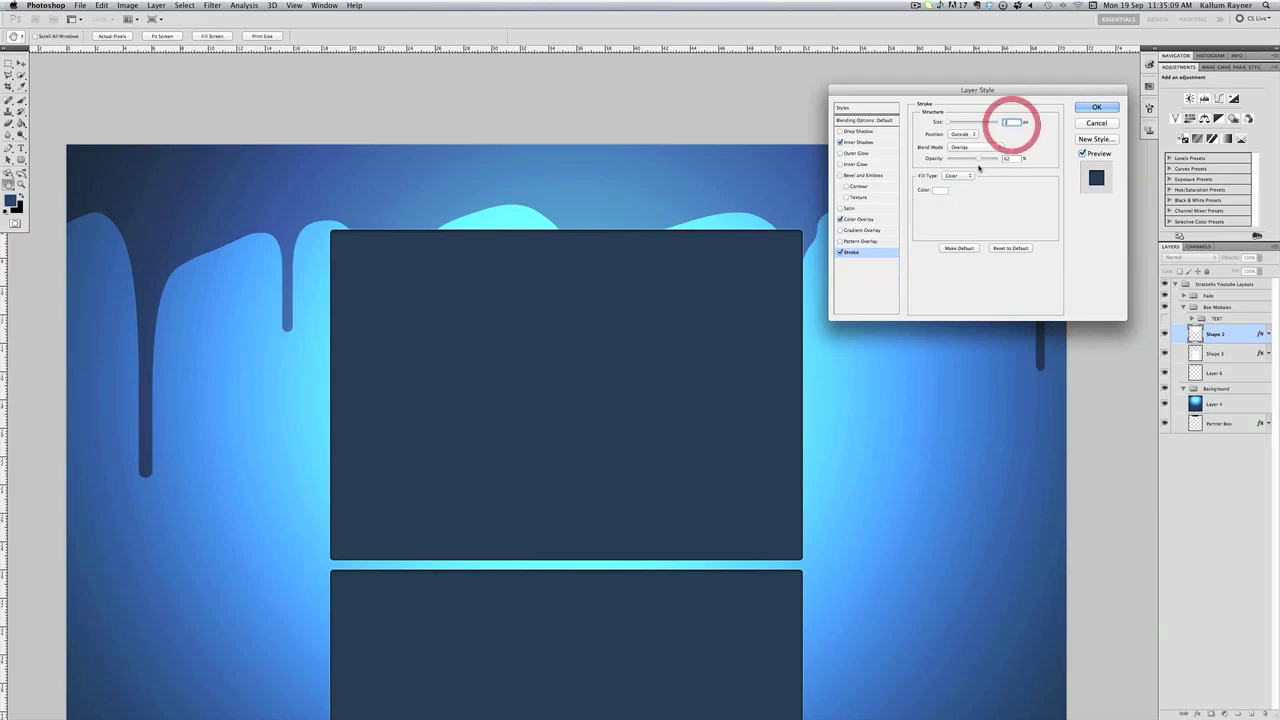
click(1014, 158)
key(Down)
key(Down)
click(988, 201)
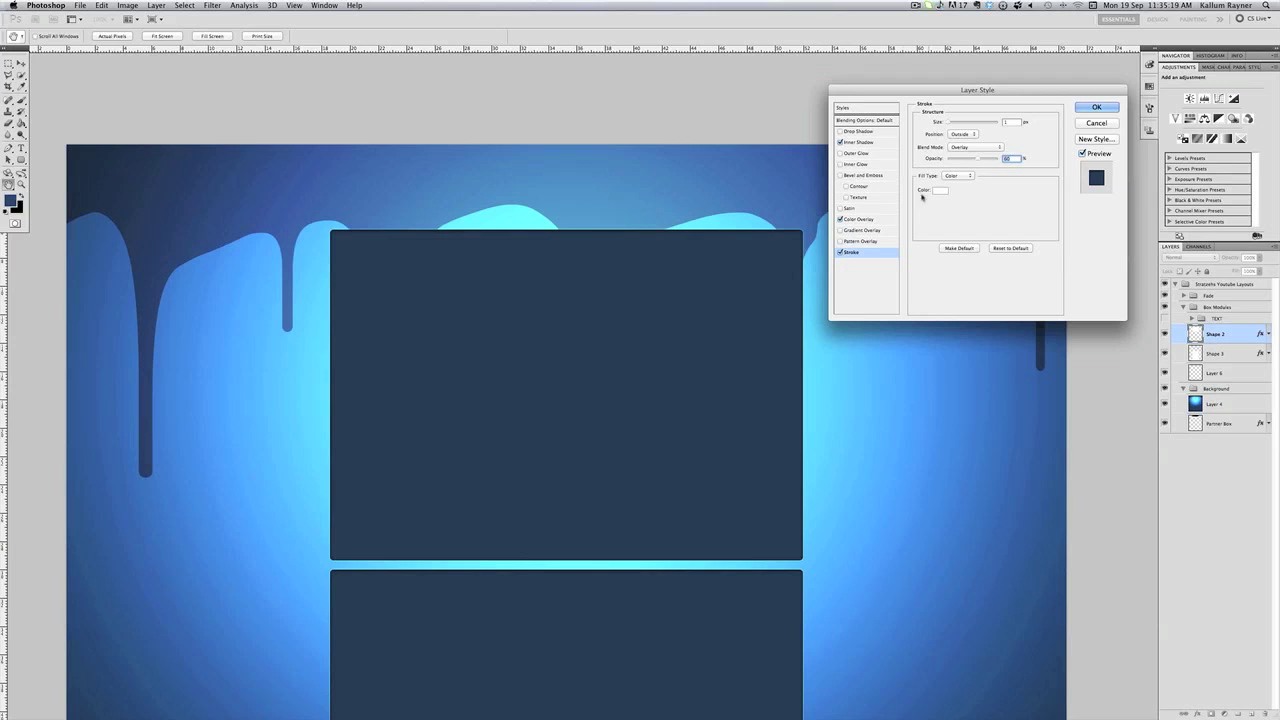
click(1097, 107)
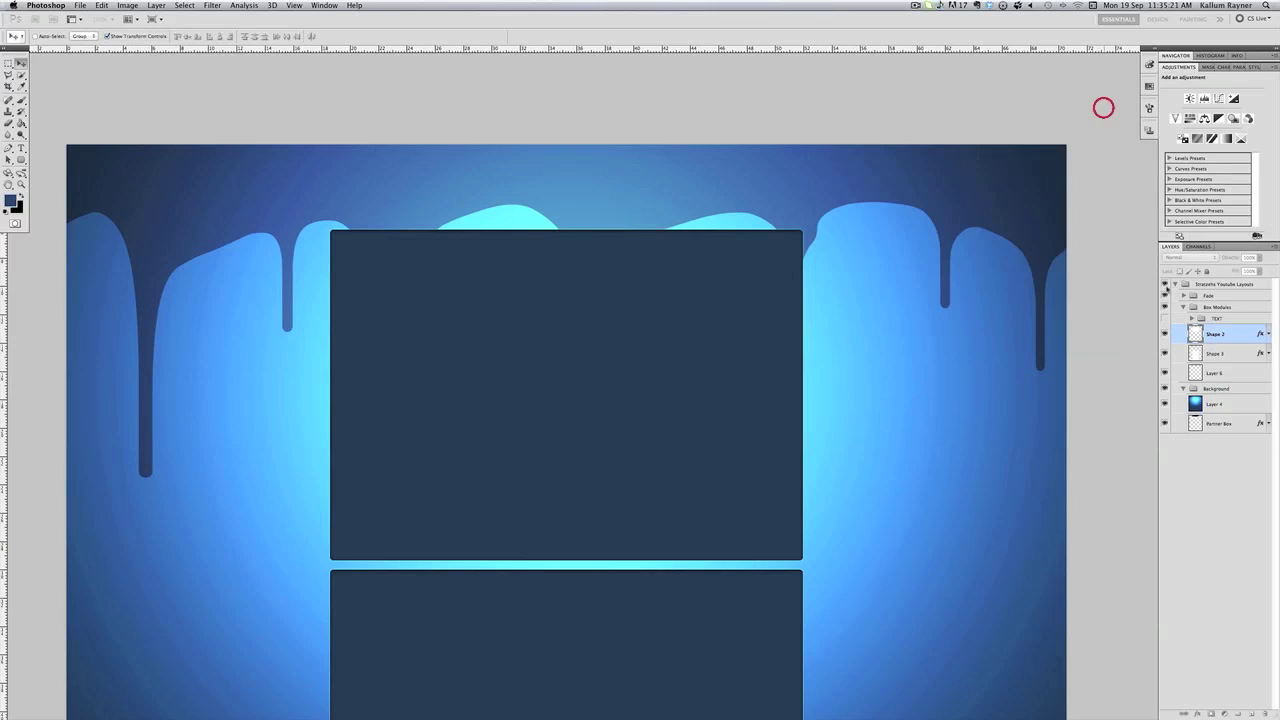
- Select the empty layer below Shape 3 and activate the Rounded Rectangle Tool
click(1243, 485)
click(1220, 373)
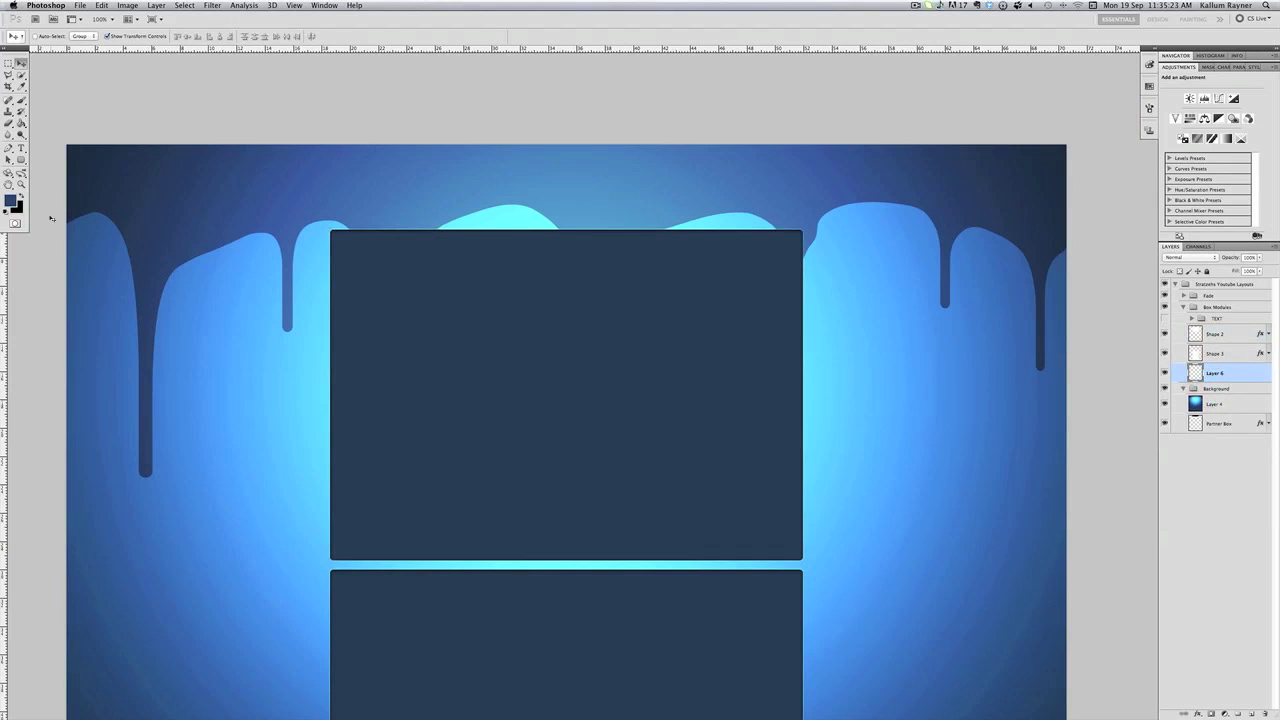
click(21, 160)
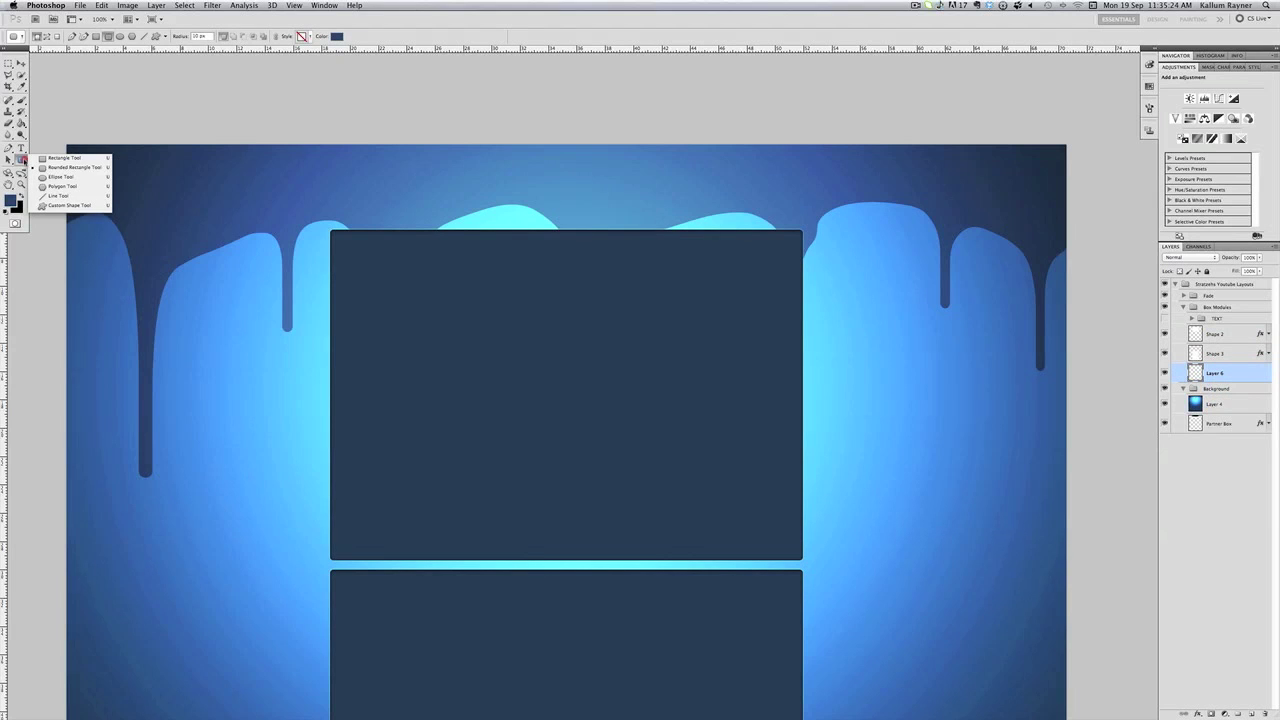
click(82, 168)
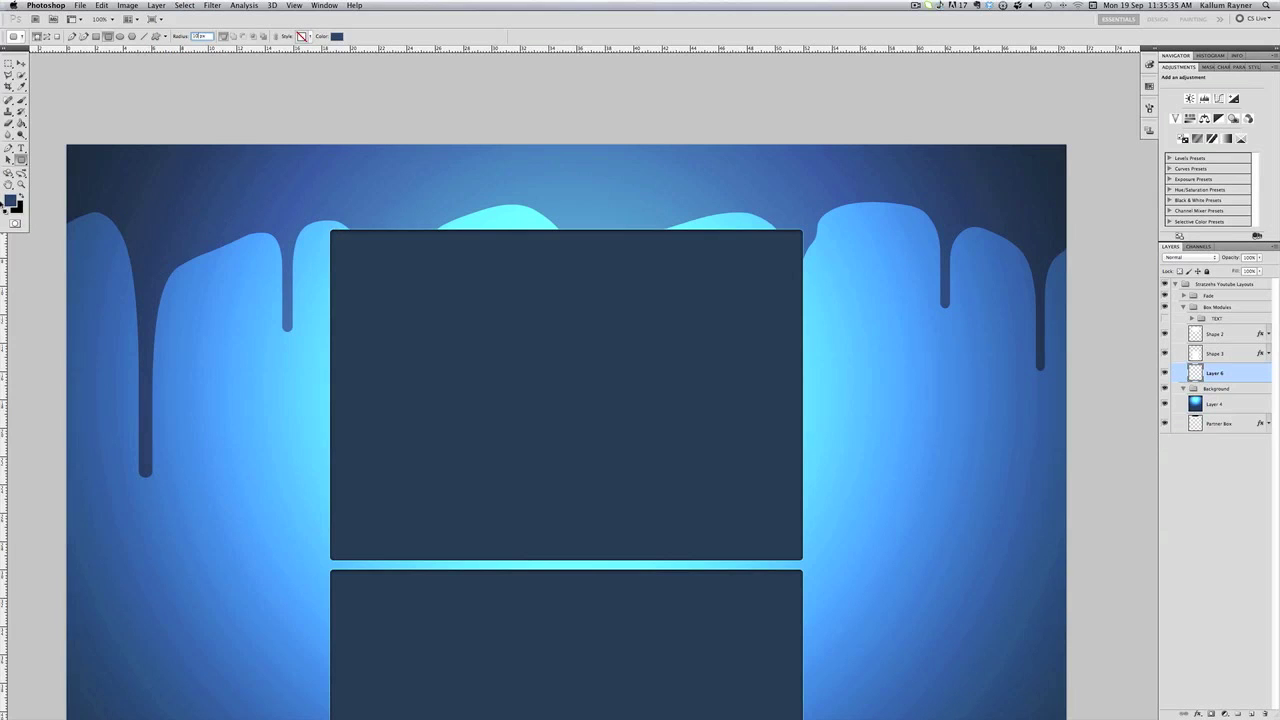
- Place vertical guides just outside both sides of the content boxes and a horizontal guide slightly above the upper box
drag(2, 242, 325, 258)
key(super+z)
drag(5, 314, 807, 316)
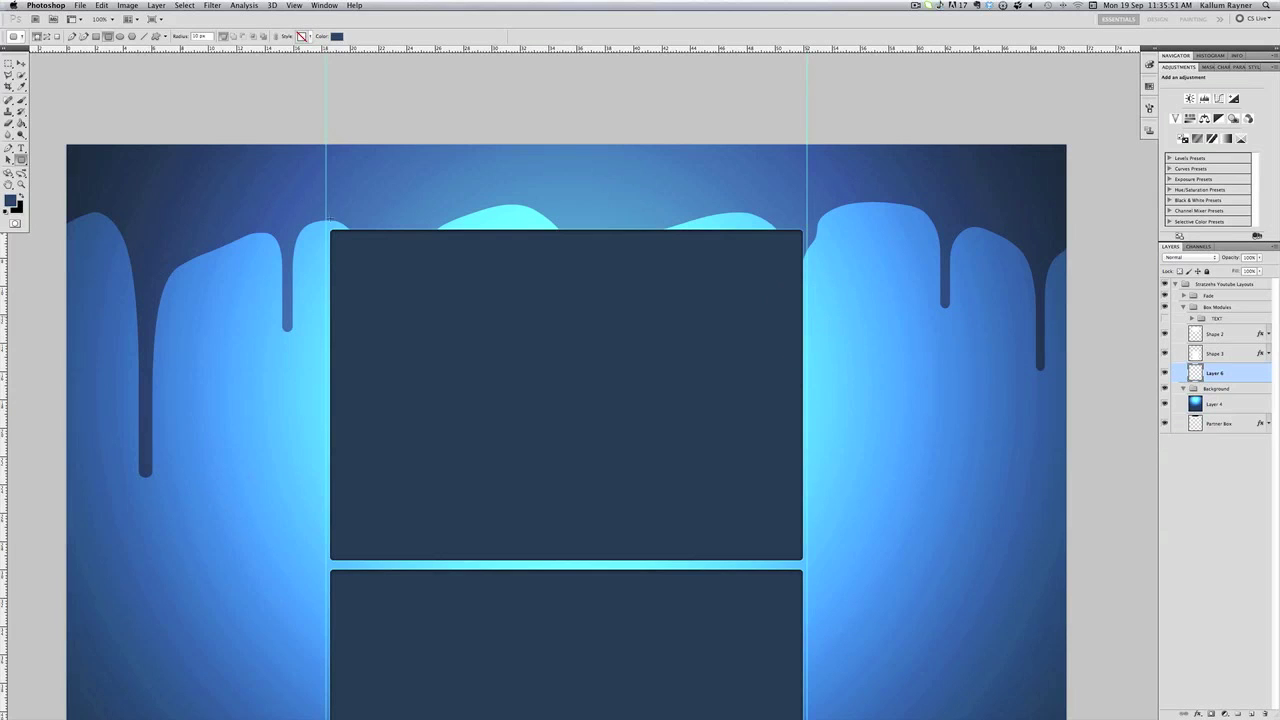
drag(341, 50, 455, 210)
drag(455, 210, 456, 209)
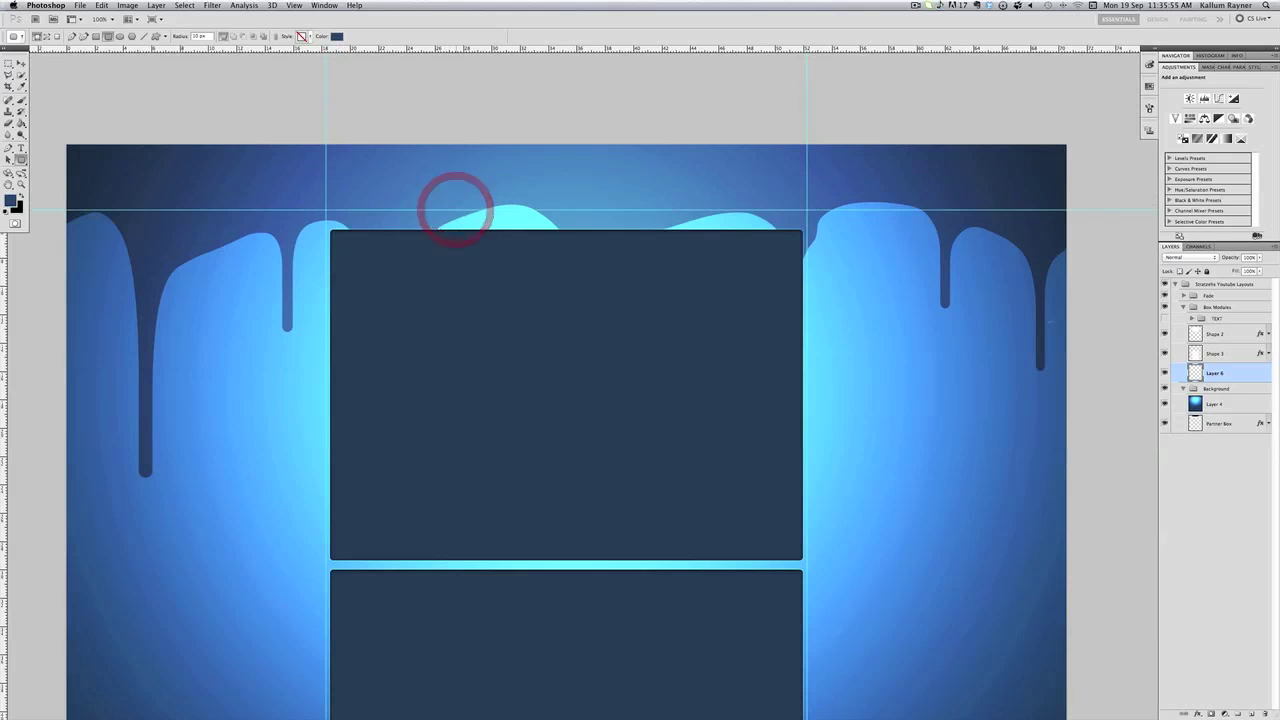
- Draw a rounded rectangle behind the content boxes, between the vertical guides and from the horizontal guide down to the canvas's bottom edge
super+click(1195, 423)
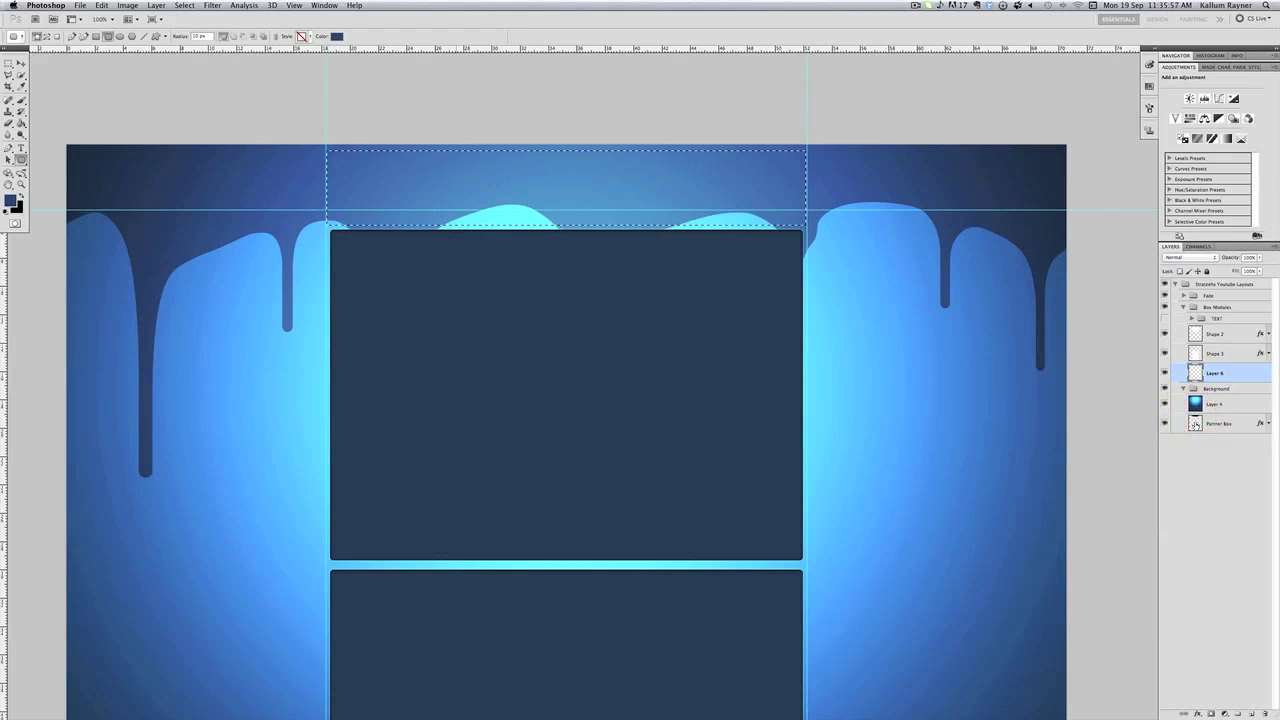
key(super+d)
drag(330, 230, 808, 717)
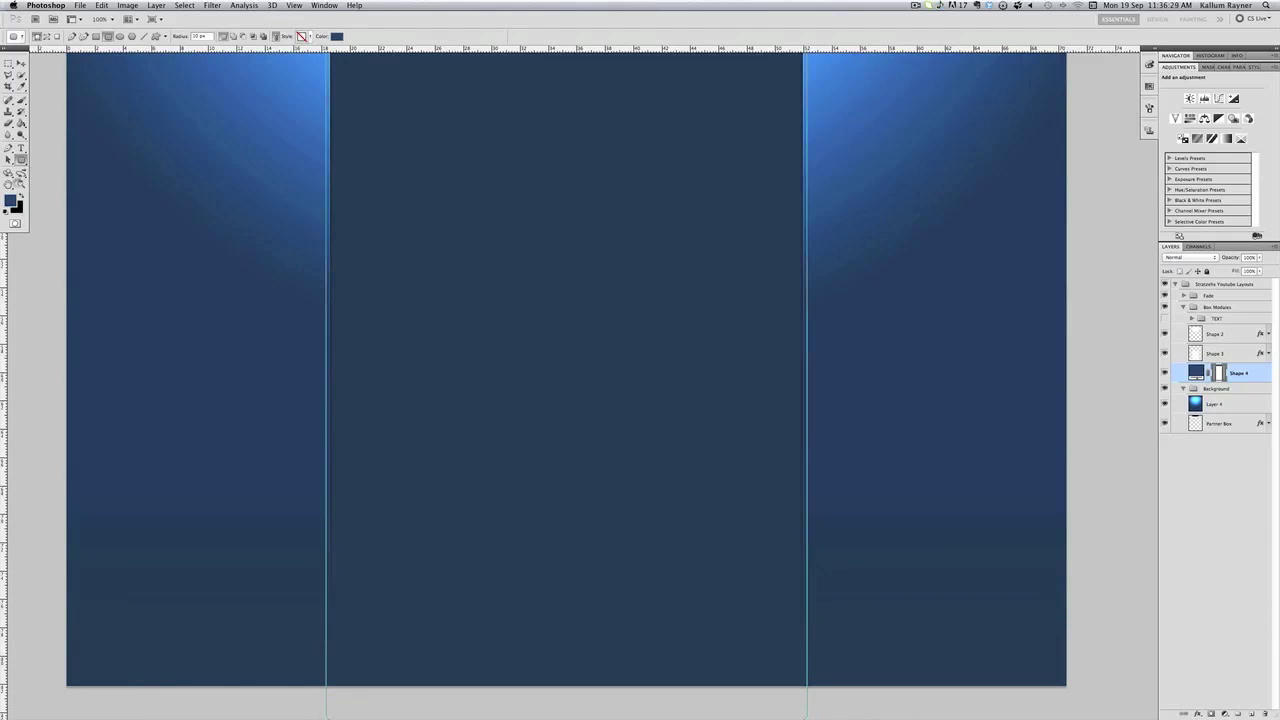
- Rasterize the Shape 4 layer of the backing box and leave all layers deselected
click(21, 184)
click(222, 36)
click(224, 37)
click(265, 37)
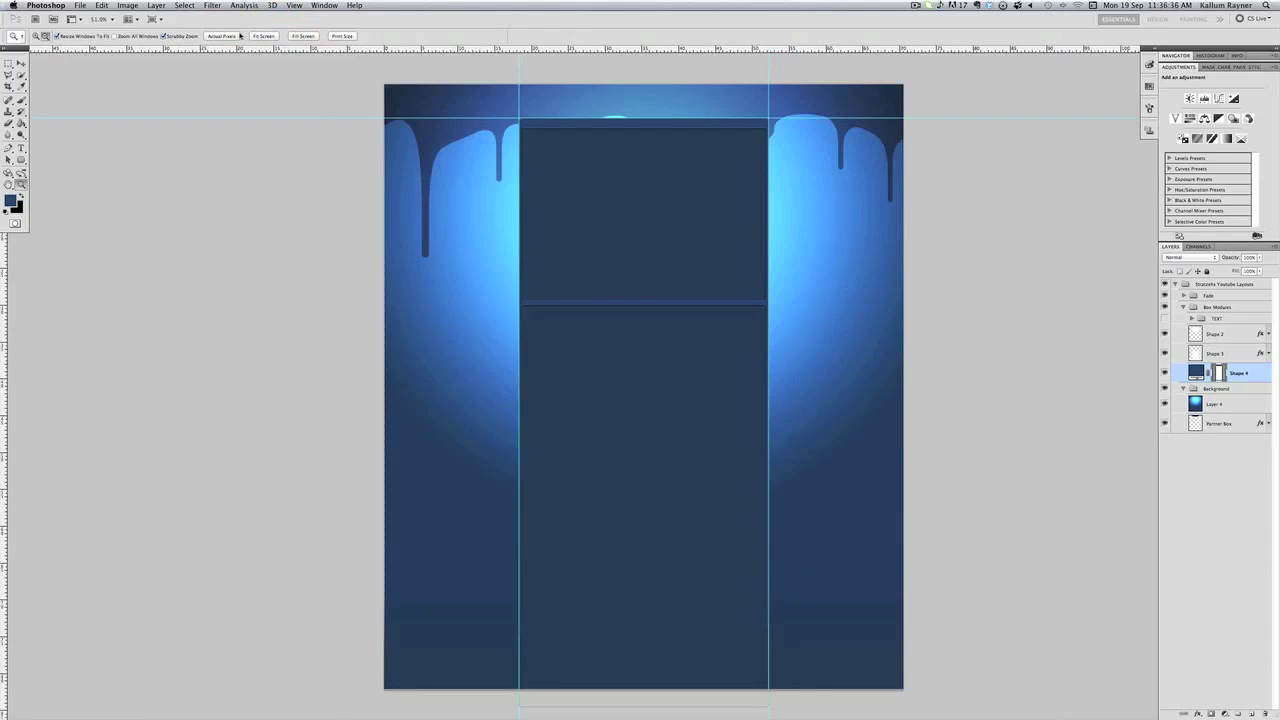
click(240, 36)
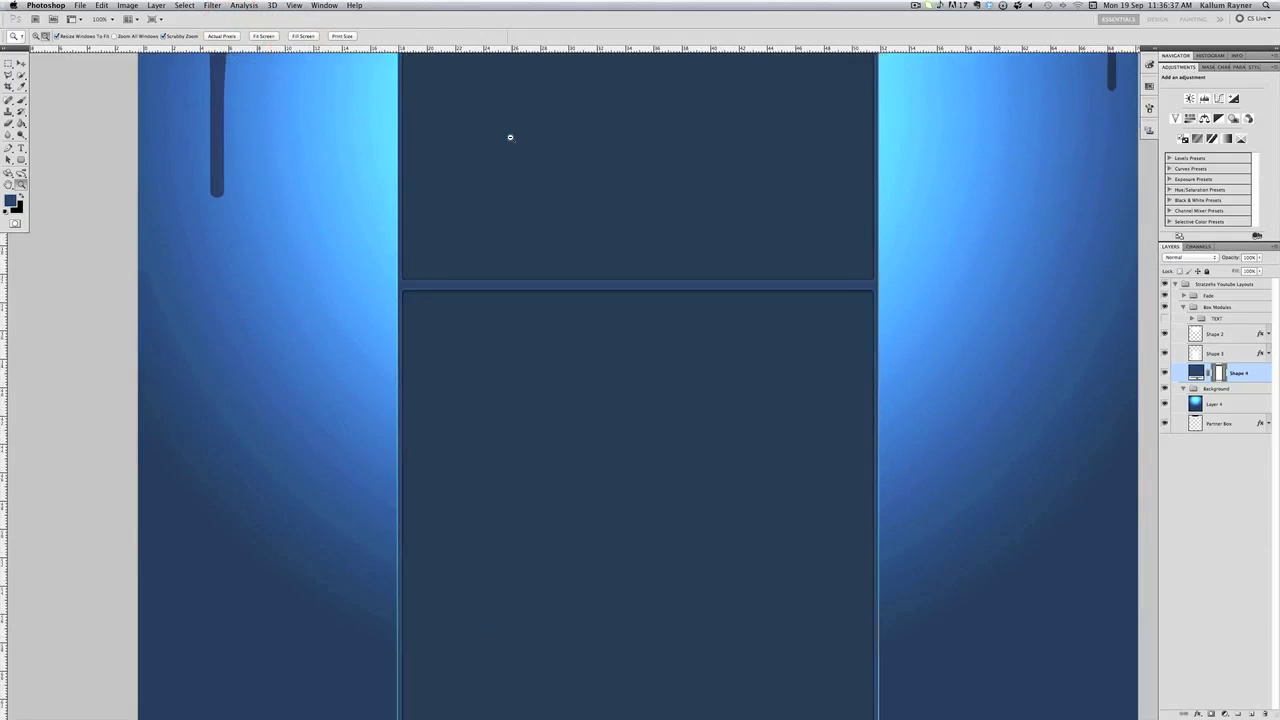
alt+click(594, 139)
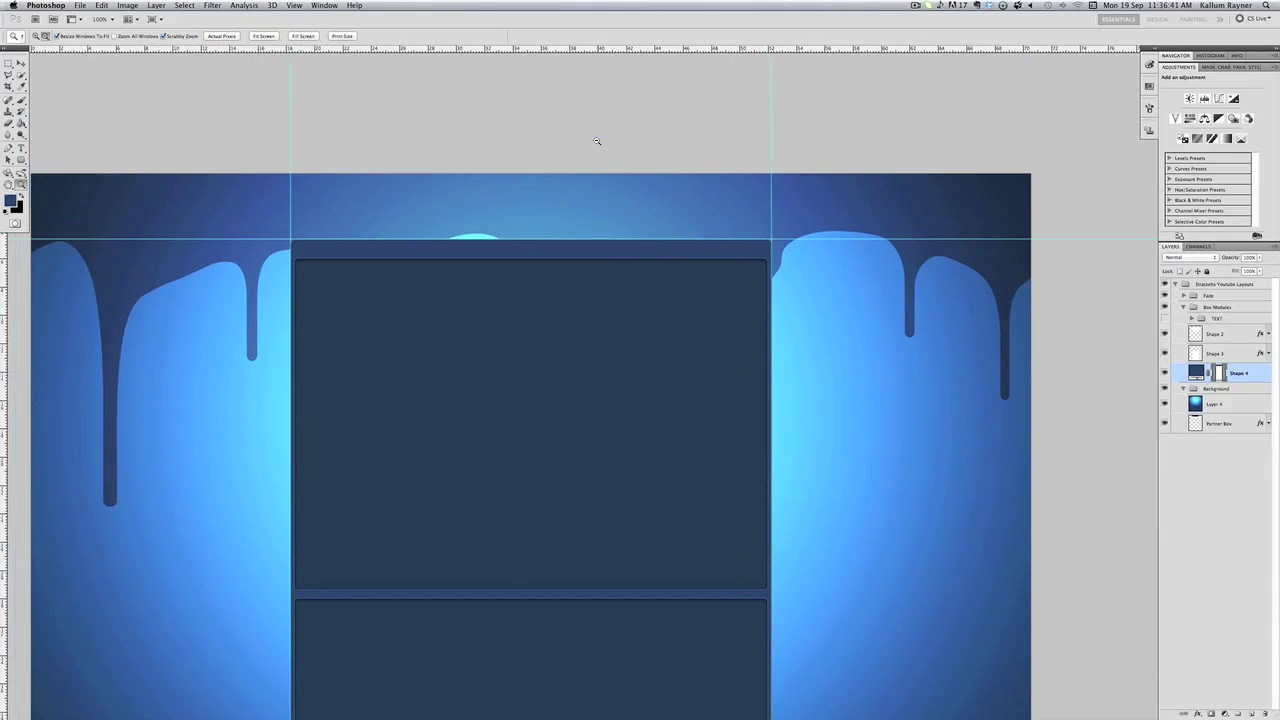
click(20, 62)
scroll(566, 258, down, 2)
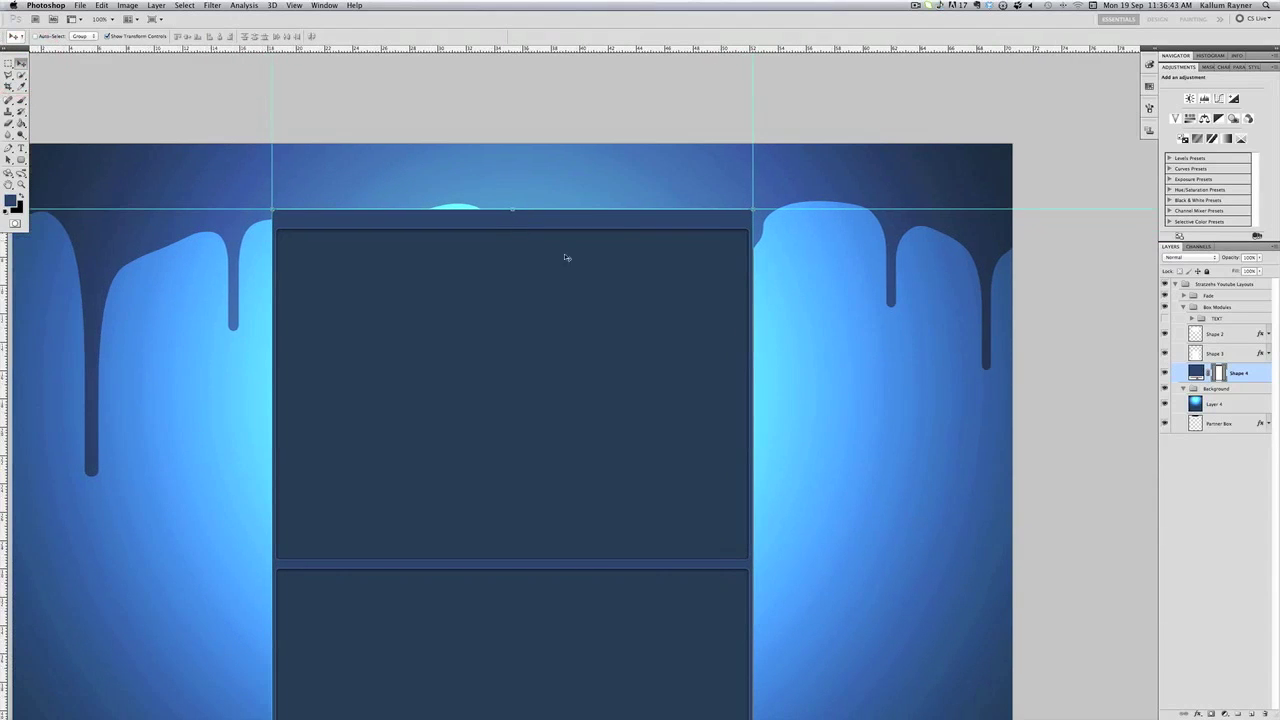
click(1200, 513)
right_click(1238, 370)
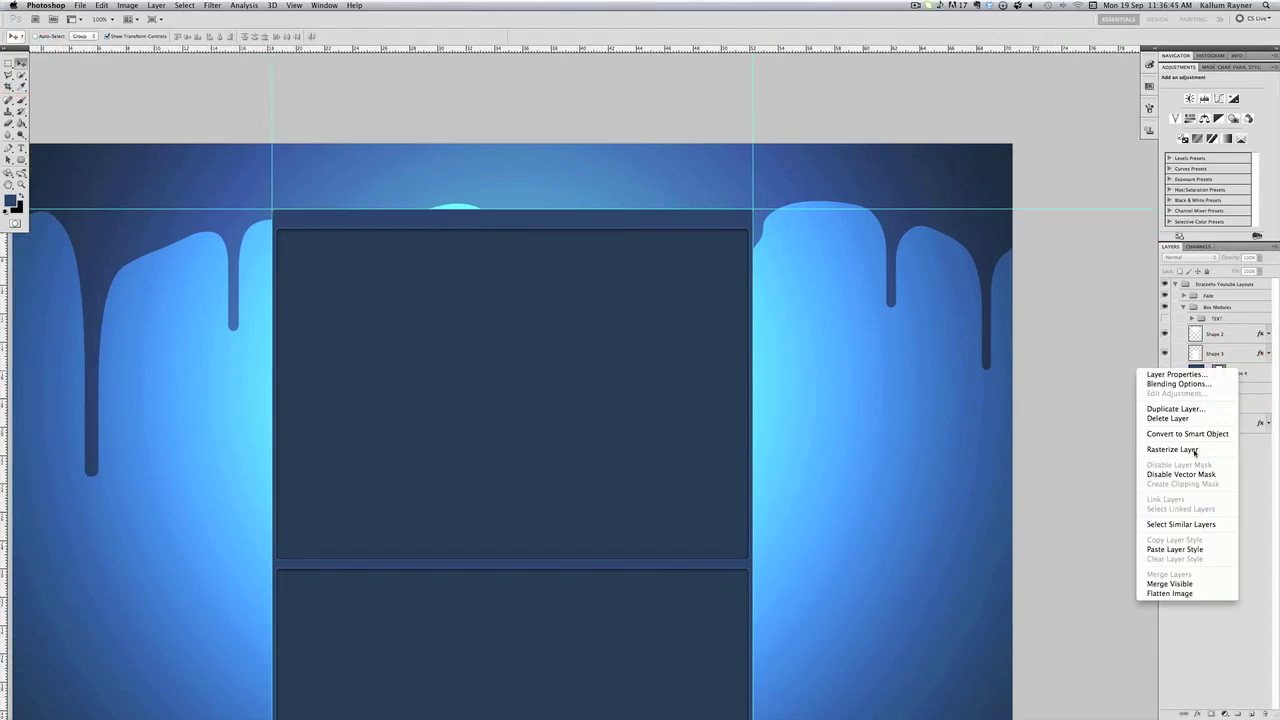
click(1185, 449)
click(1200, 620)
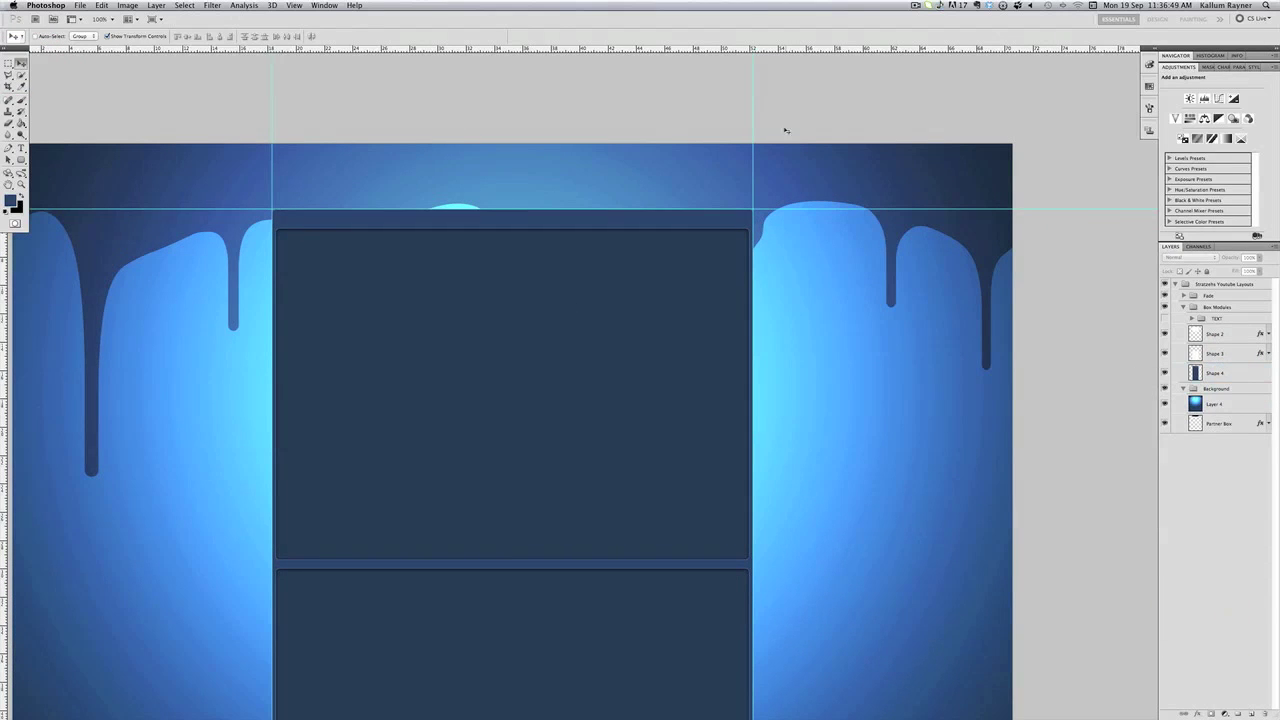
- Remove the horizontal guide and both vertical guides around the central boxes from the canvas
drag(818, 209, 790, 8)
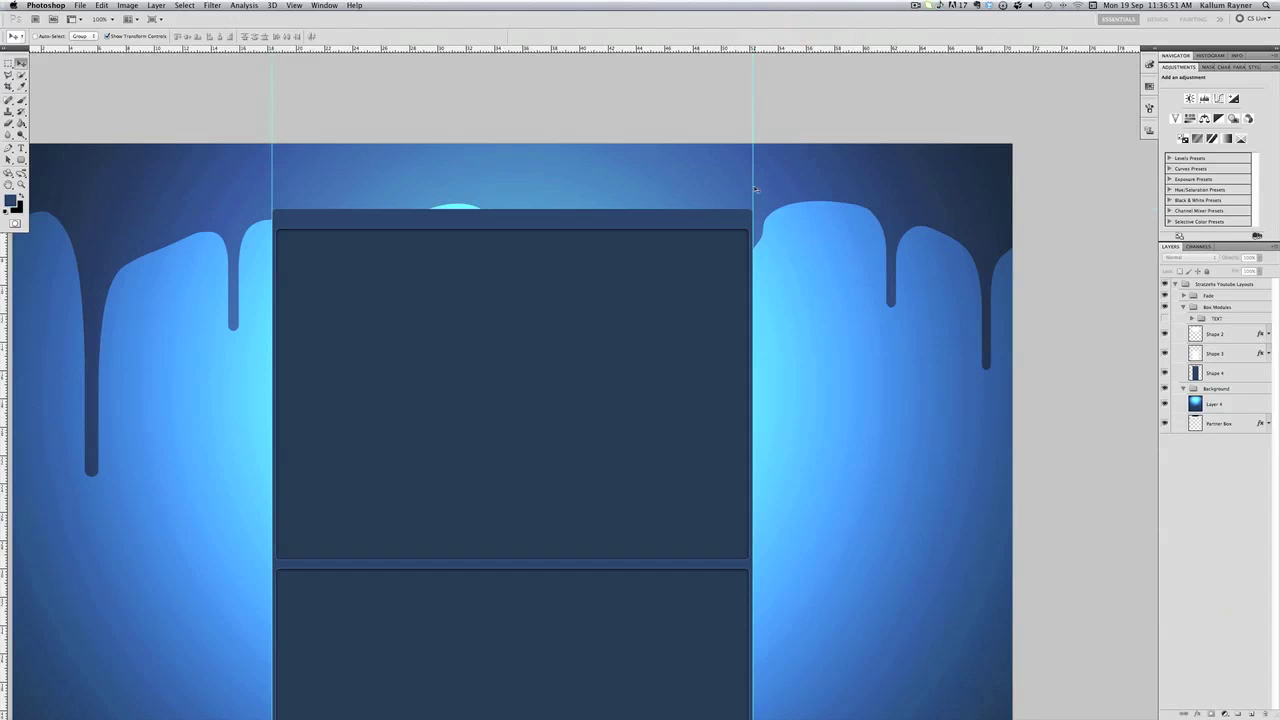
drag(753, 186, 12, 186)
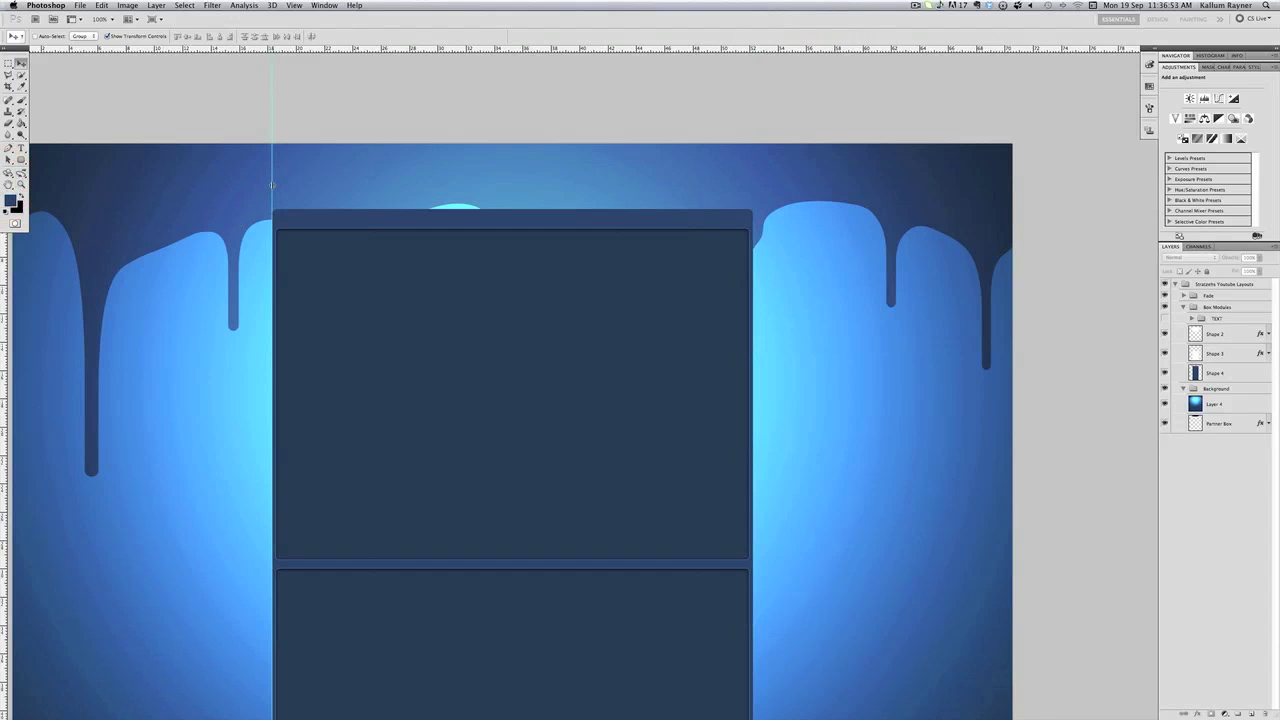
drag(272, 186, 12, 186)
scroll(299, 238, left, 2)
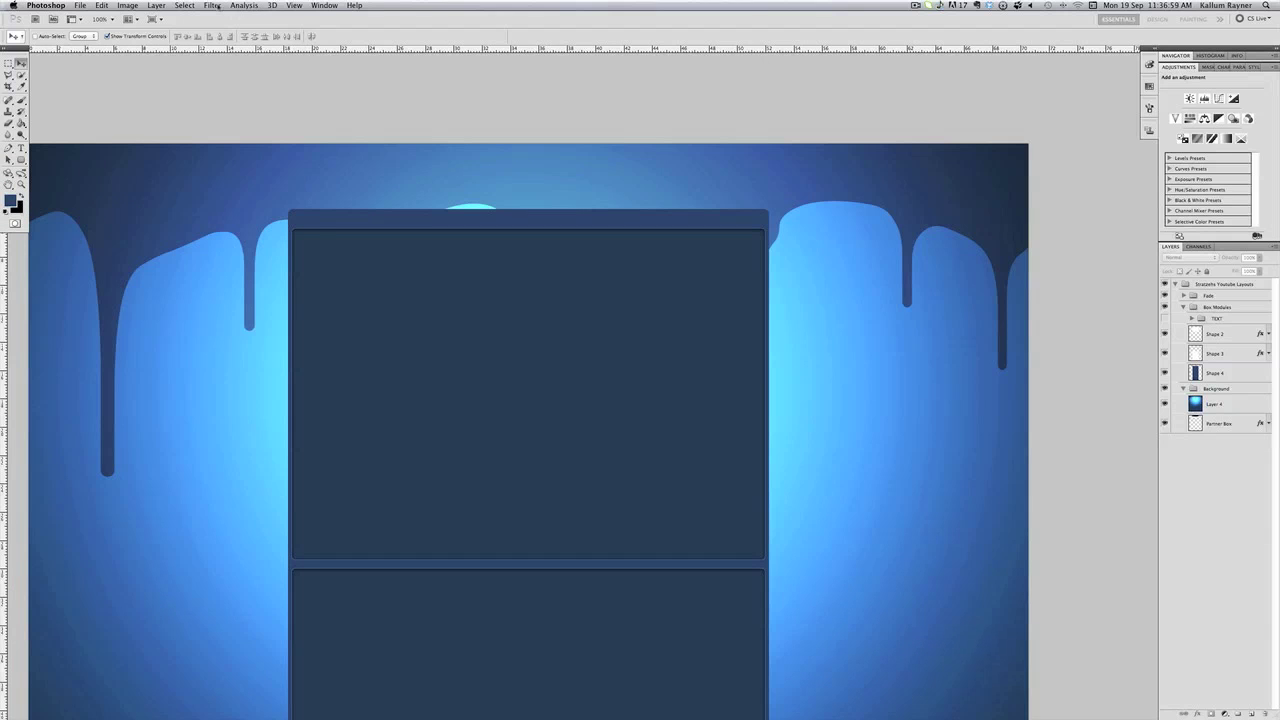
- Look up the Rulers display option and toggle the rulers off and on several times
click(214, 5)
click(207, 5)
click(313, 5)
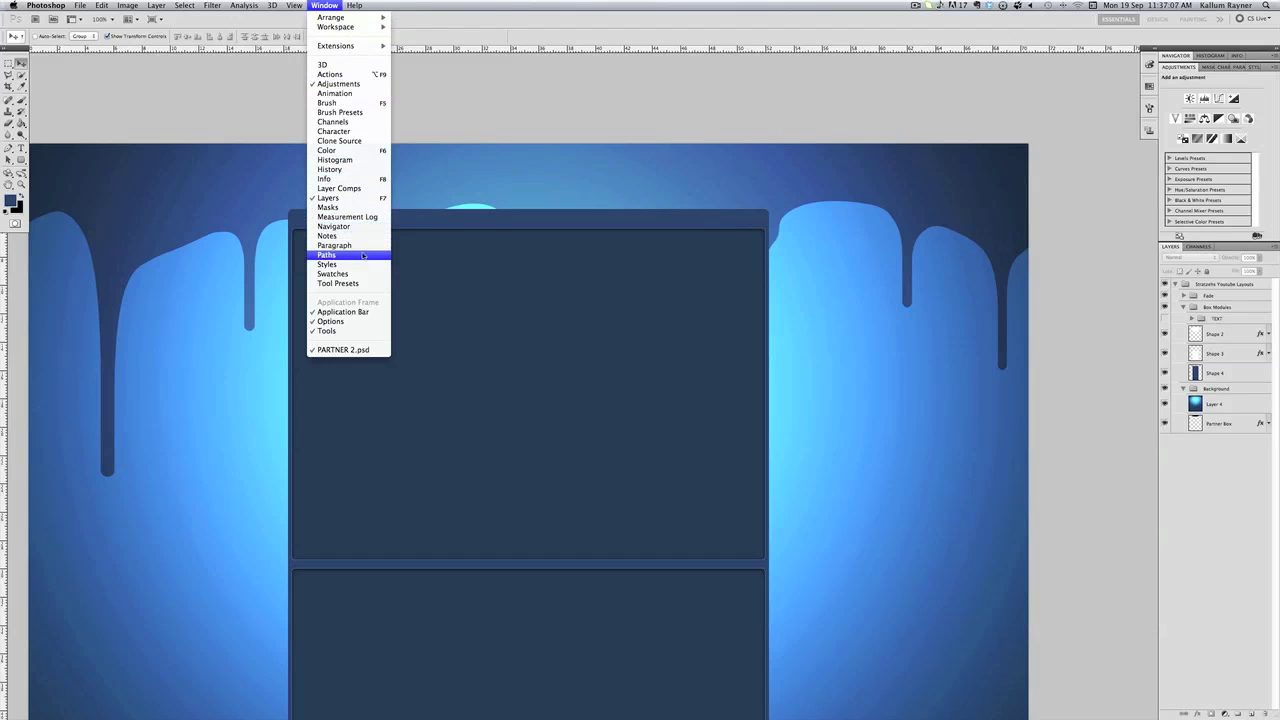
click(326, 6)
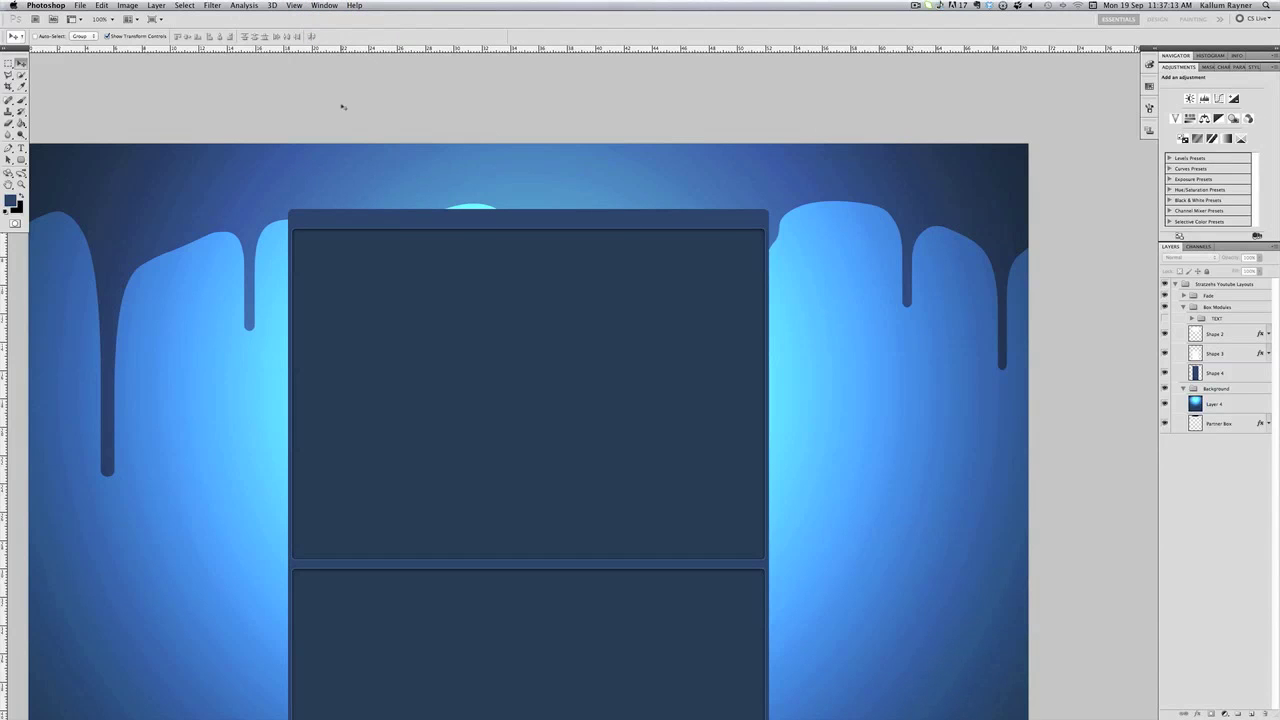
key(super+r)
key(super+r)
key(super+r)
key(super+r)
key(super+r)
key(super+r)
click(301, 6)
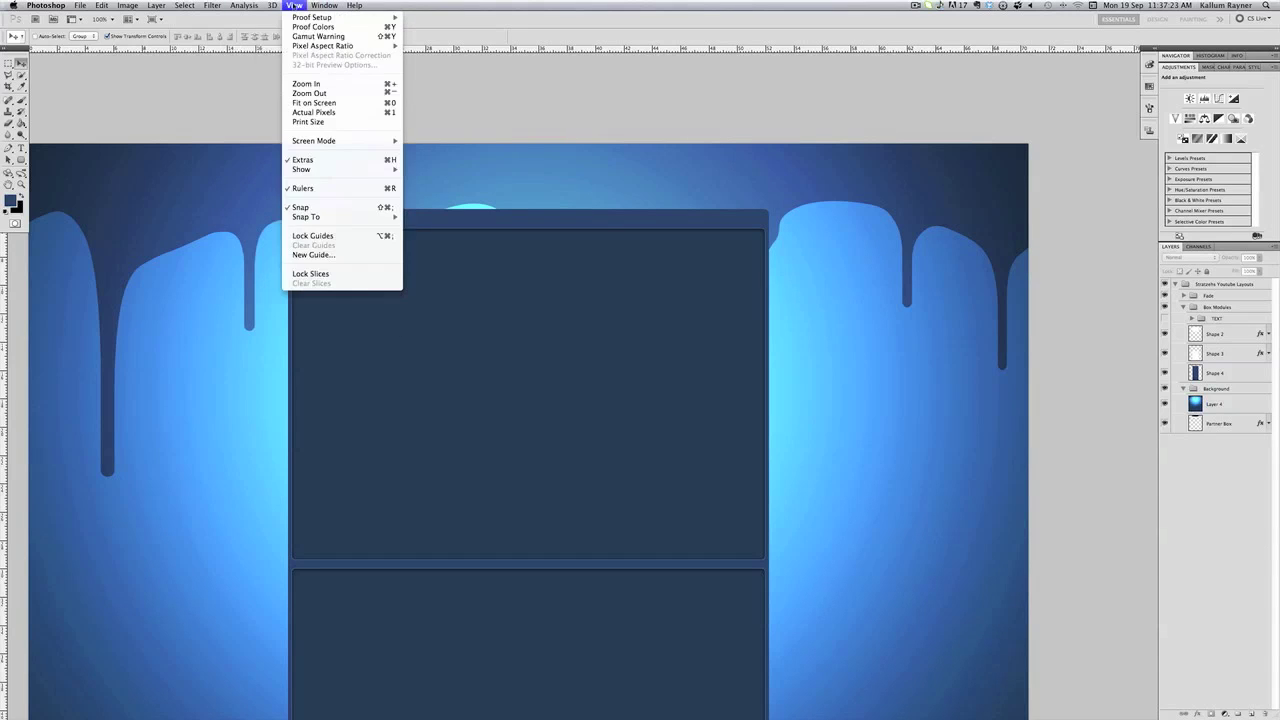
click(294, 5)
- Add a drop shadow to Shape 4 with 100% opacity, 0 px distance, 10 px size and an adjusted spread
scroll(514, 317, down, 2)
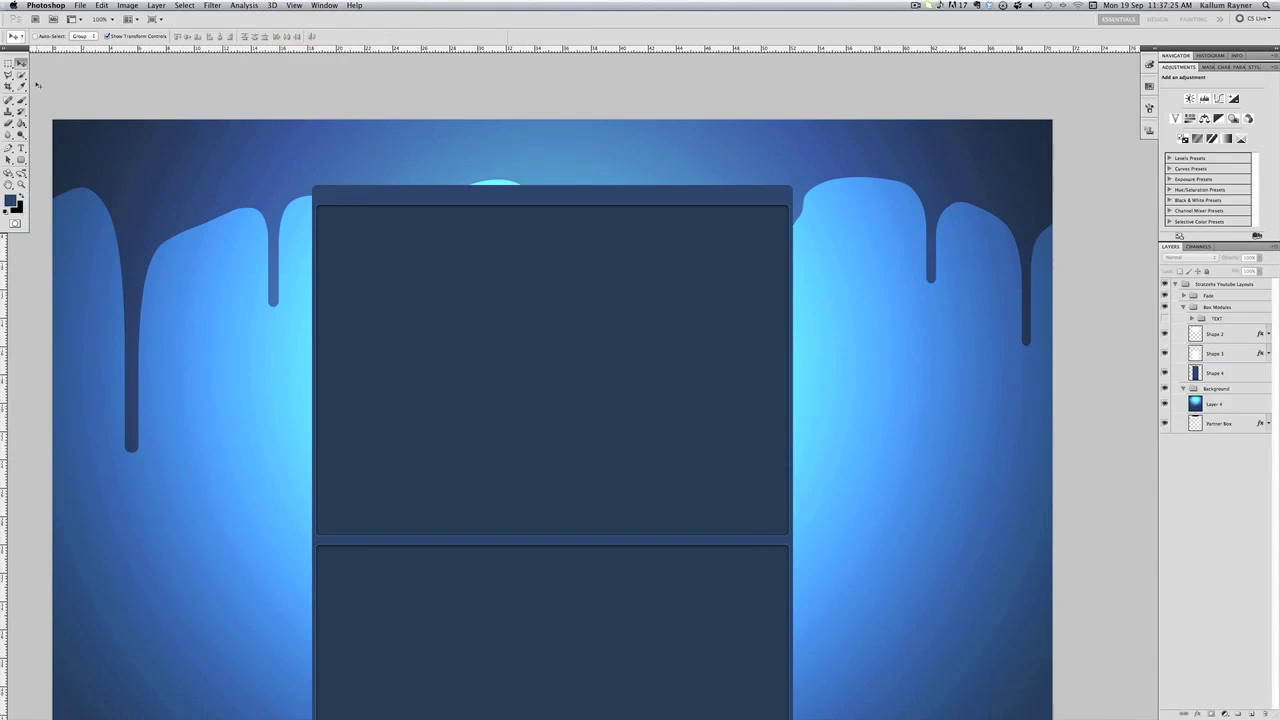
click(1214, 373)
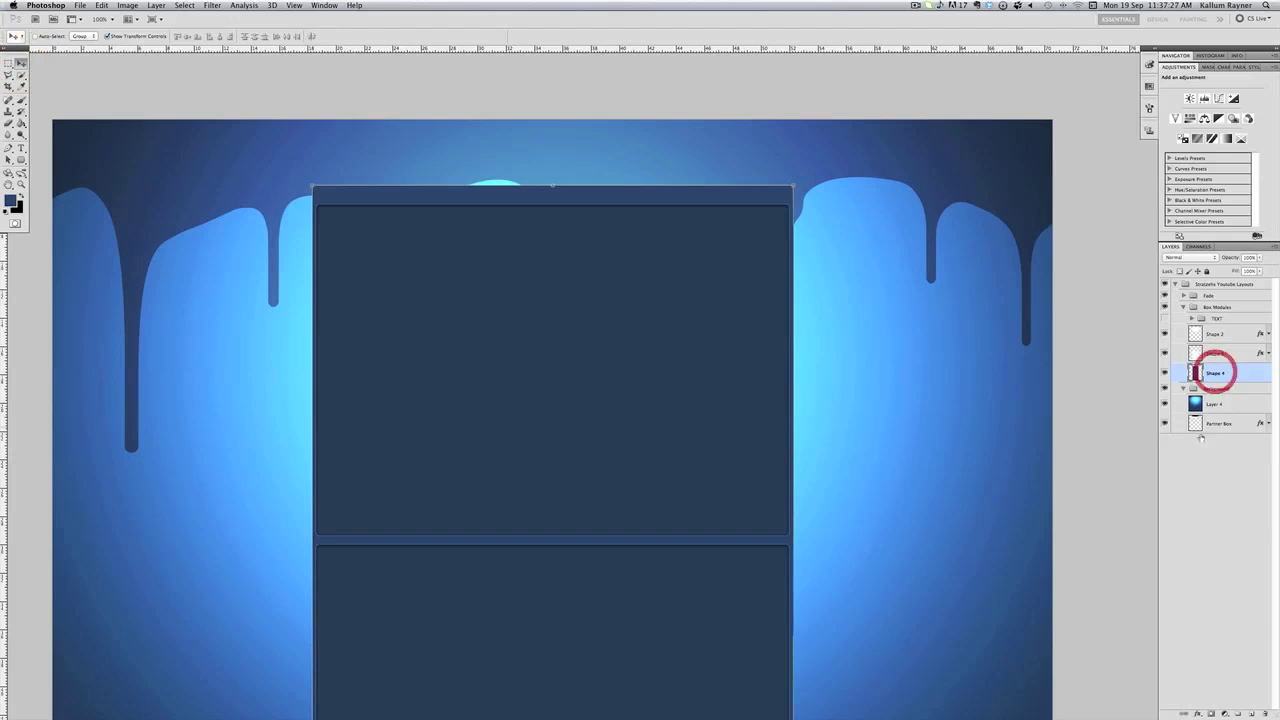
click(1199, 712)
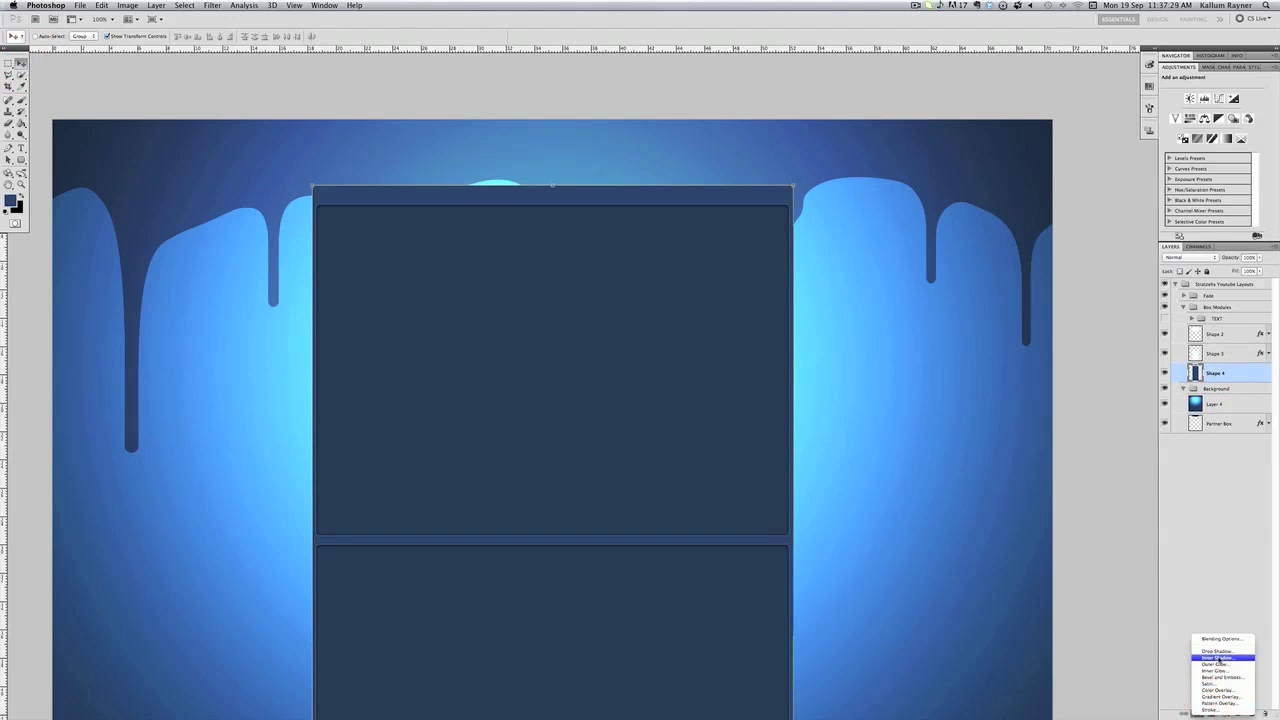
click(1218, 652)
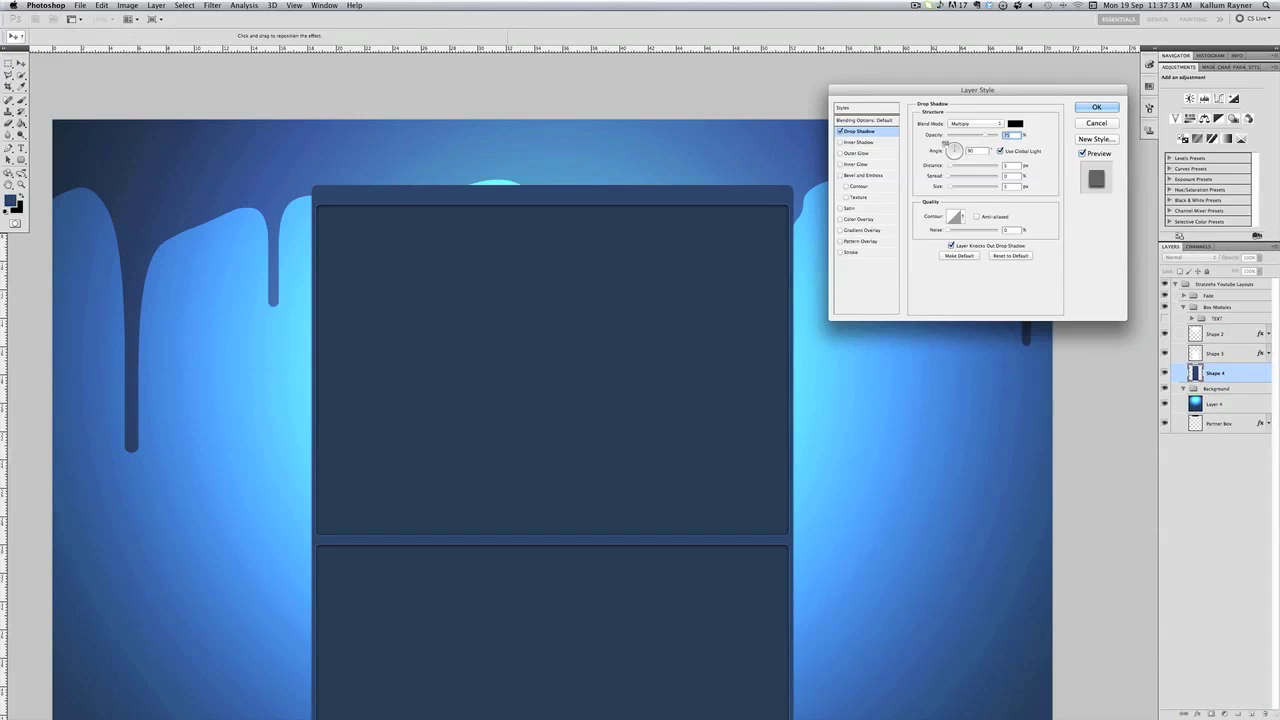
mouse_move(951, 165)
mouse_down()
mouse_move(886, 165)
mouse_move(960, 176)
mouse_up()
click(953, 176)
click(952, 187)
click(951, 189)
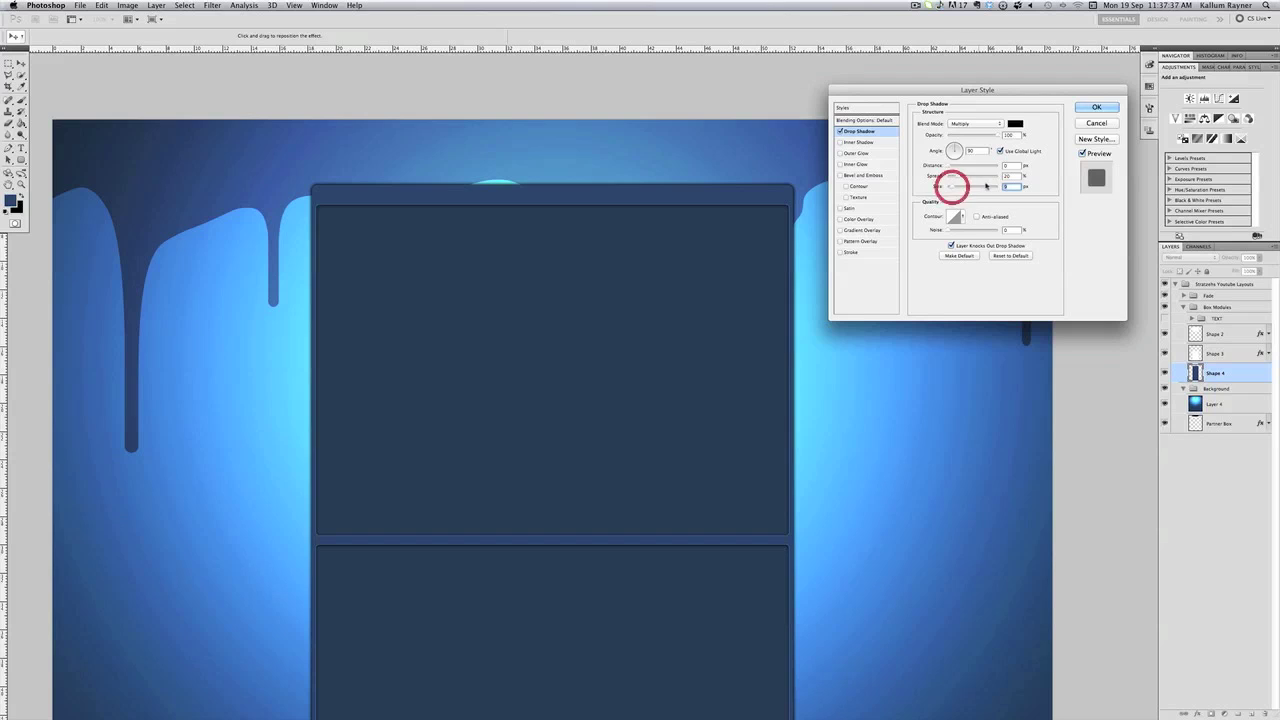
click(1008, 176)
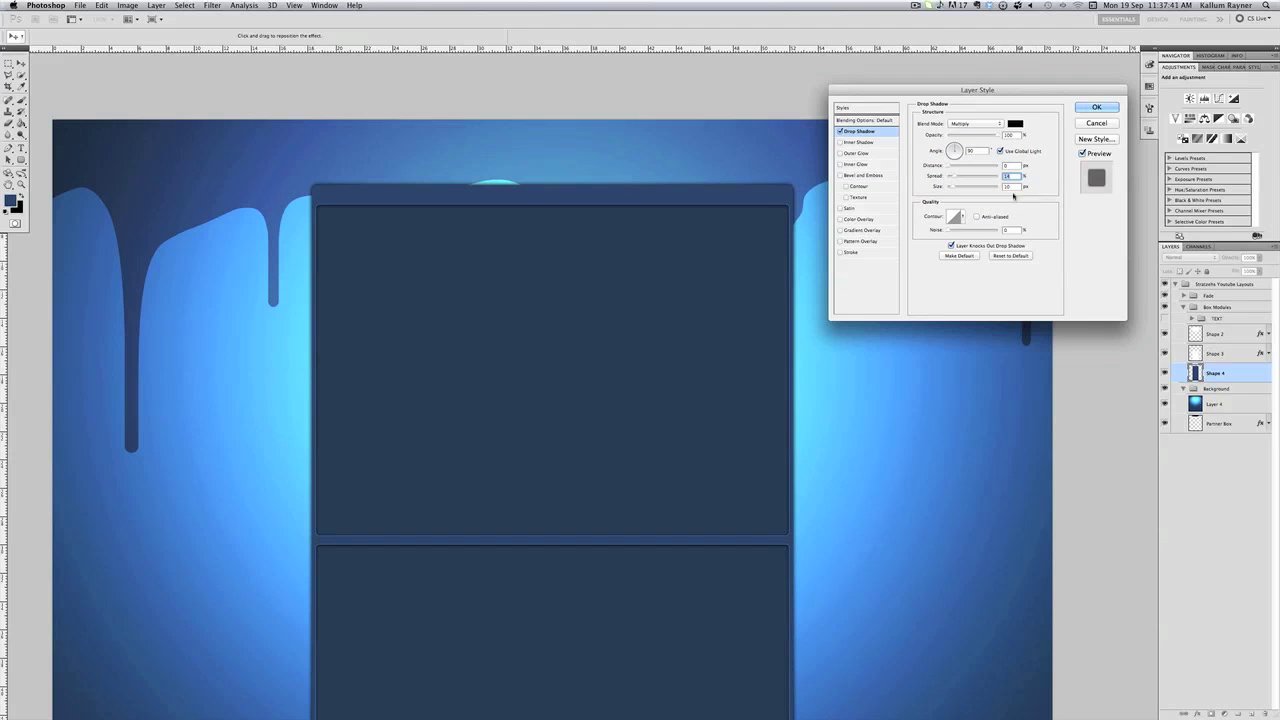
- Add a 1 px outside stroke in blue #2d62a9 to Shape 4
click(850, 252)
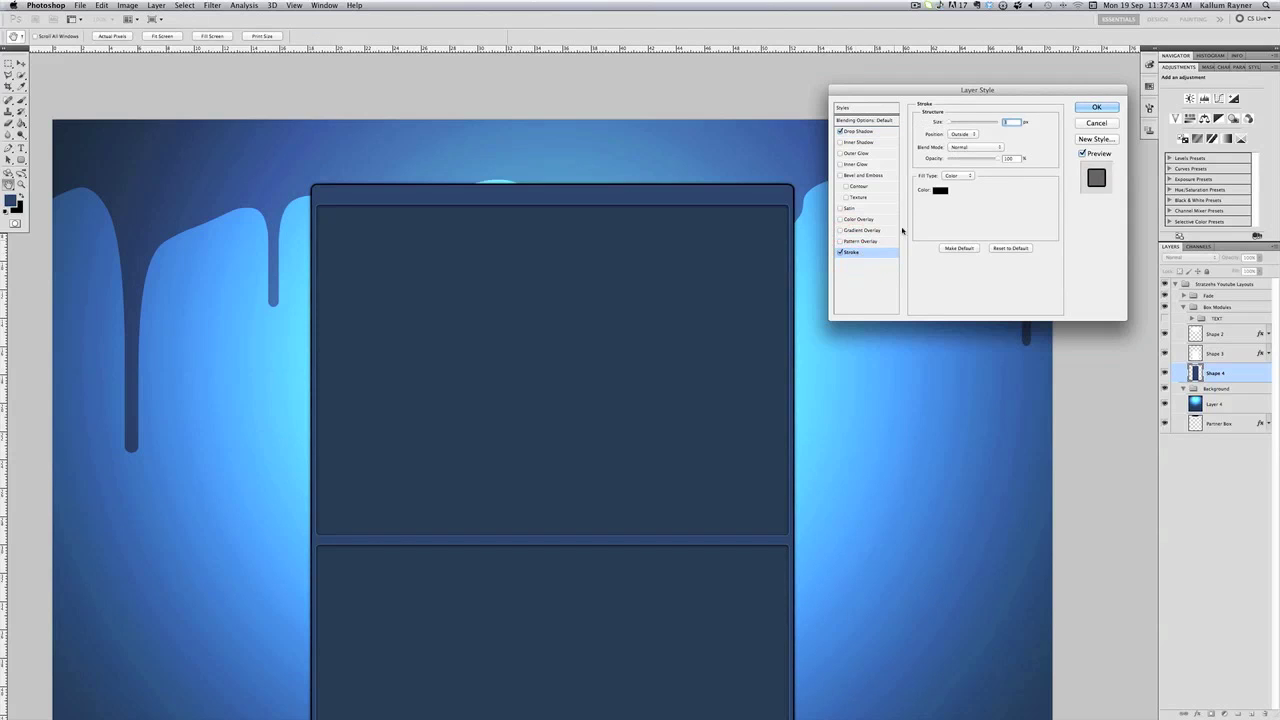
click(939, 190)
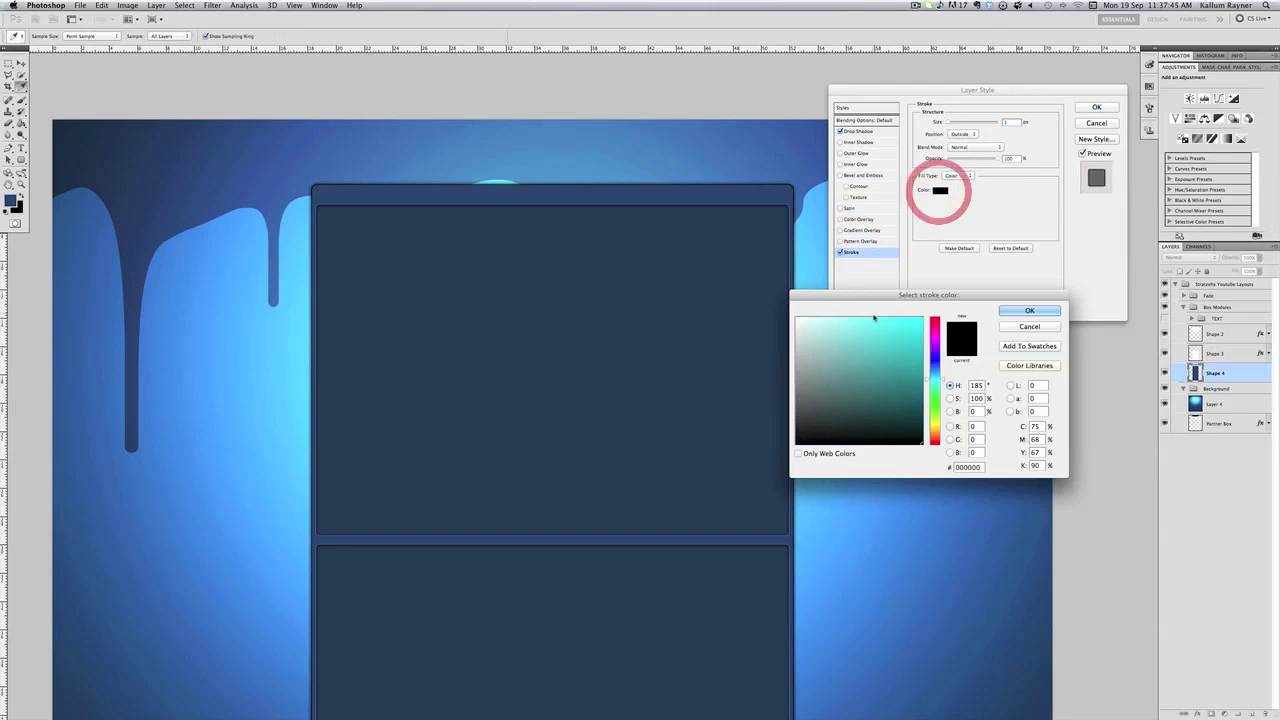
click(754, 149)
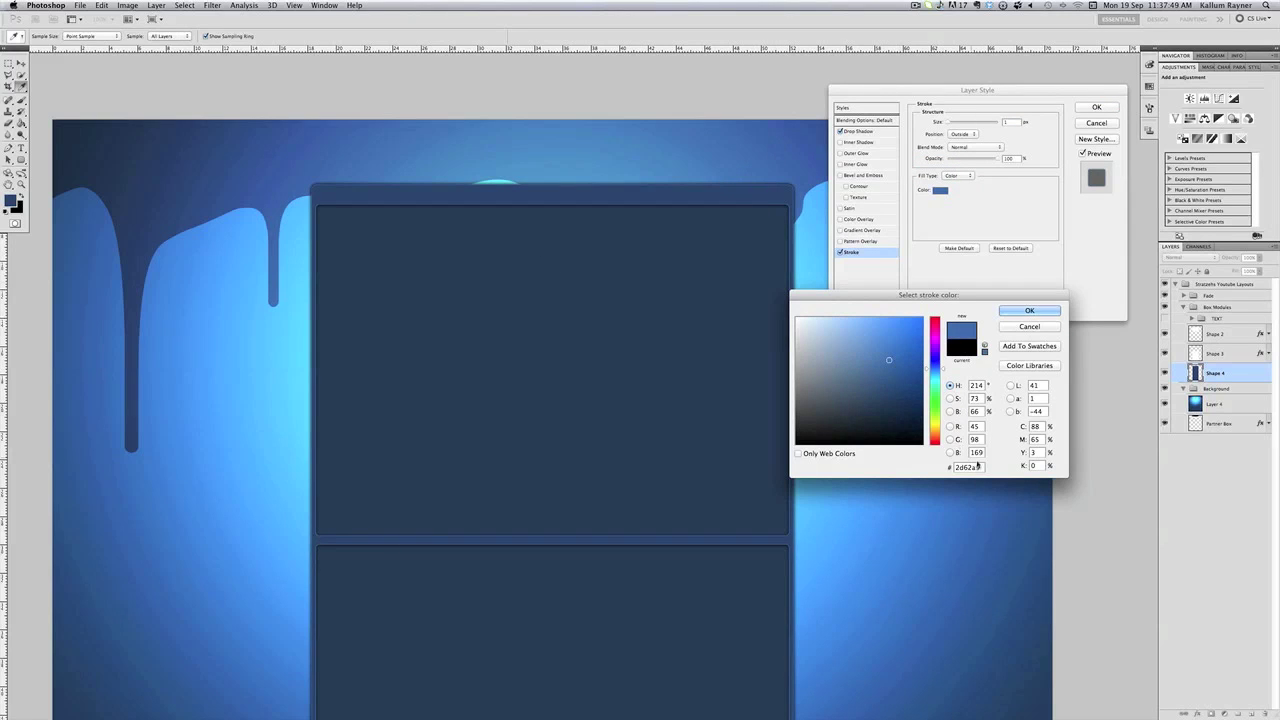
double_click(981, 467)
click(1016, 309)
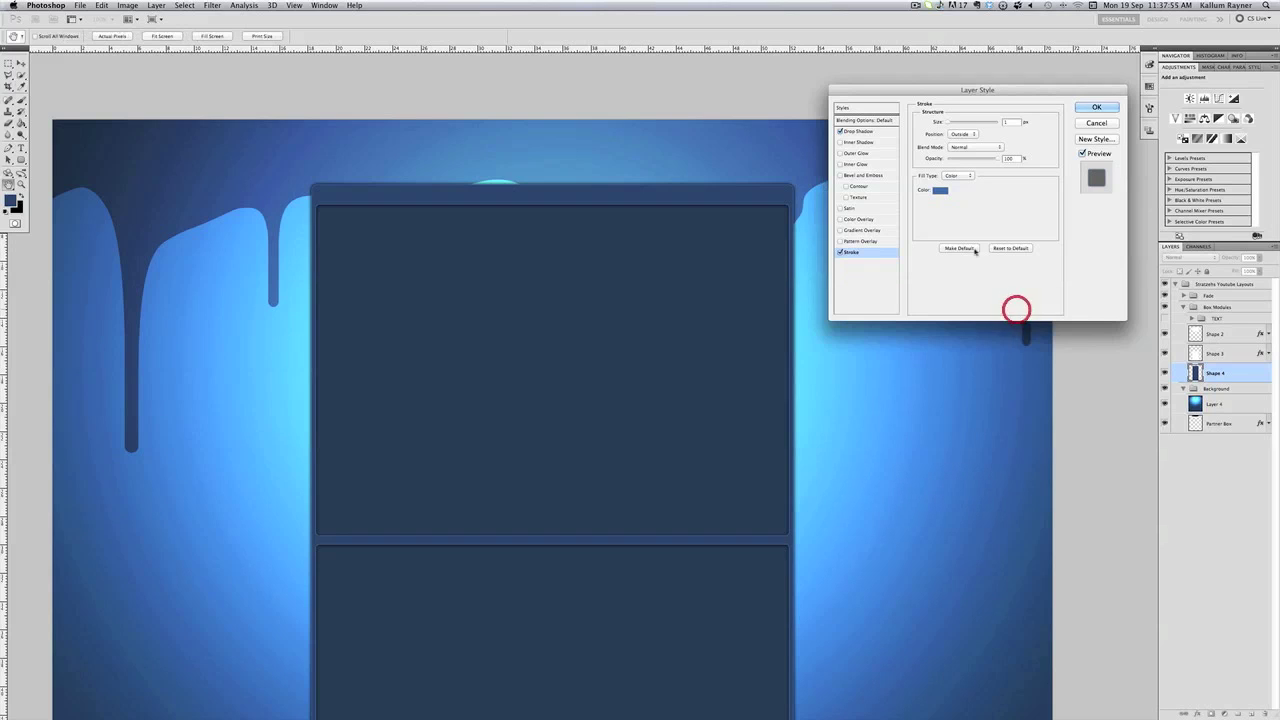
- Add an inner bevel to Shape 4 with 140% depth, 2 px size, 100% highlight opacity and 20% shadow opacity
click(861, 176)
drag(963, 148, 962, 148)
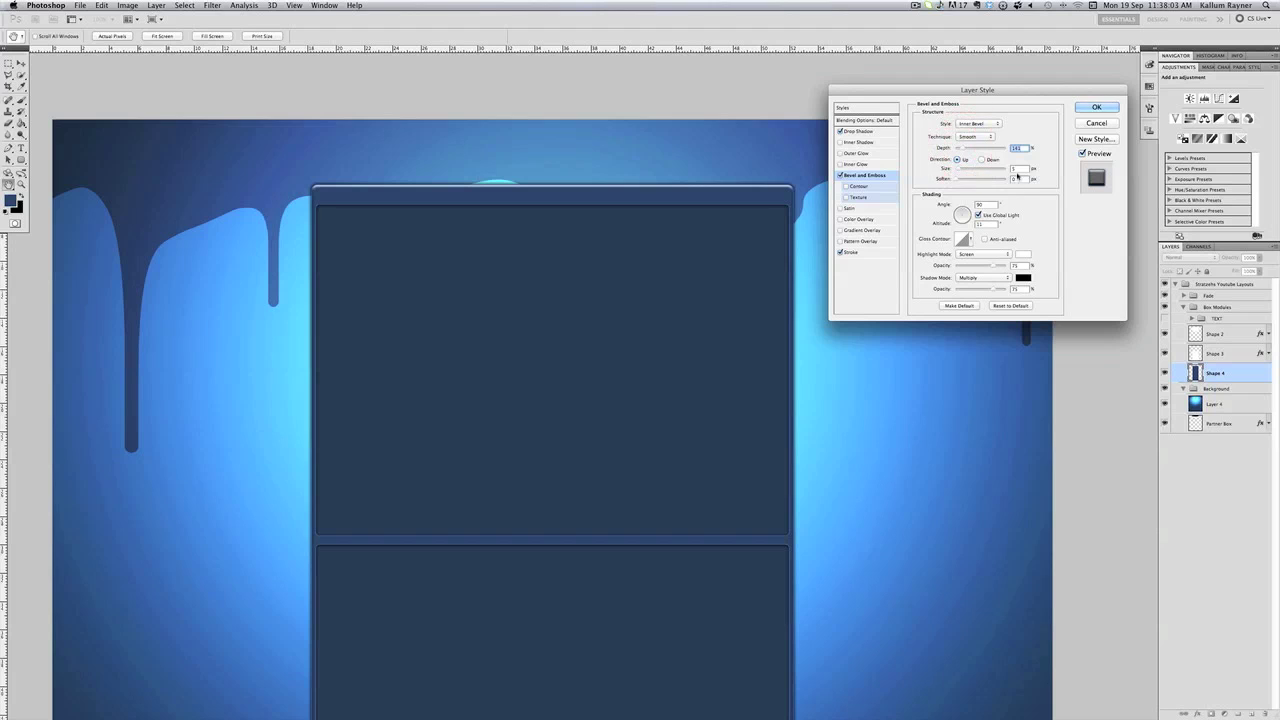
double_click(1022, 168)
text(2)
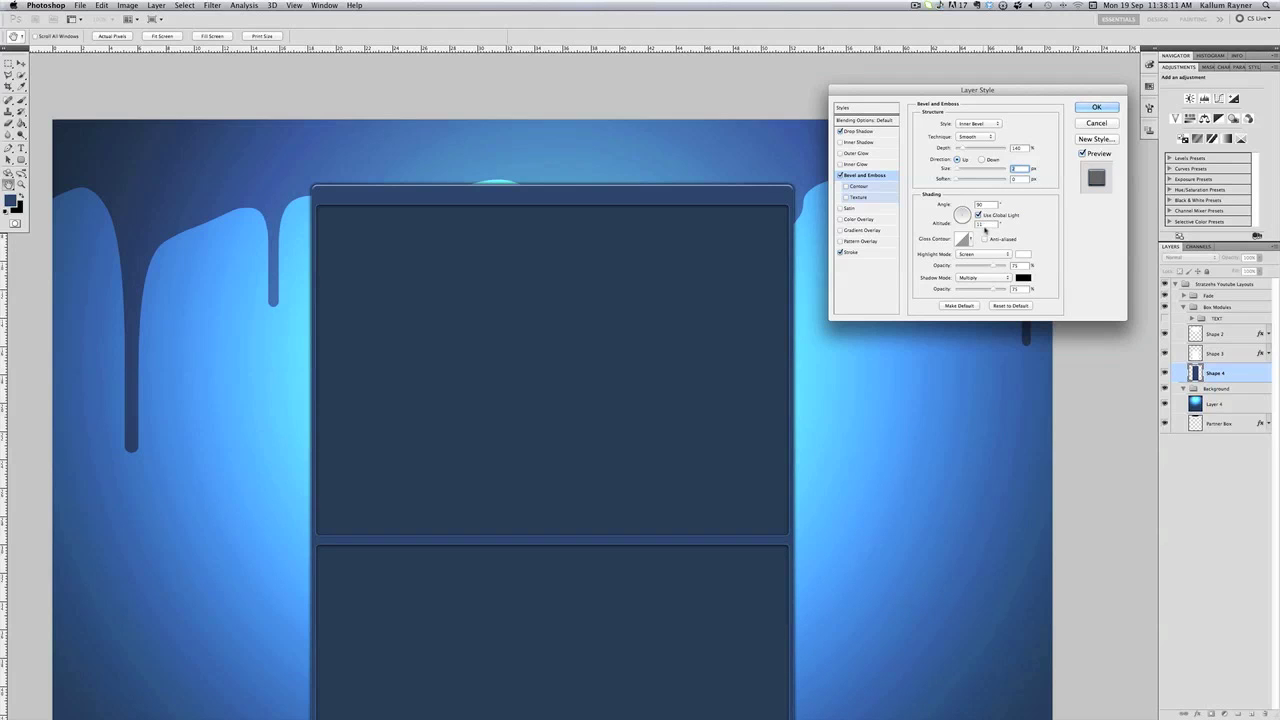
drag(1000, 267, 967, 289)
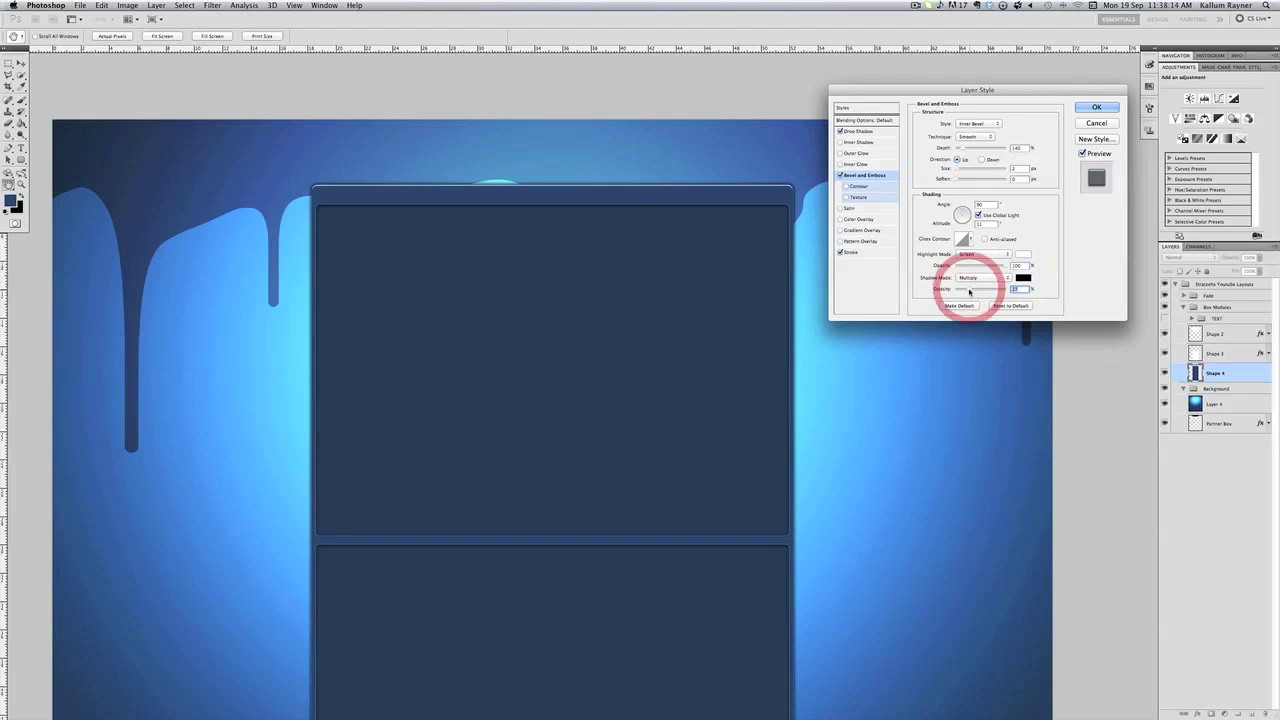
- Try Overlay as the blend mode of the bevel's highlight
click(1006, 253)
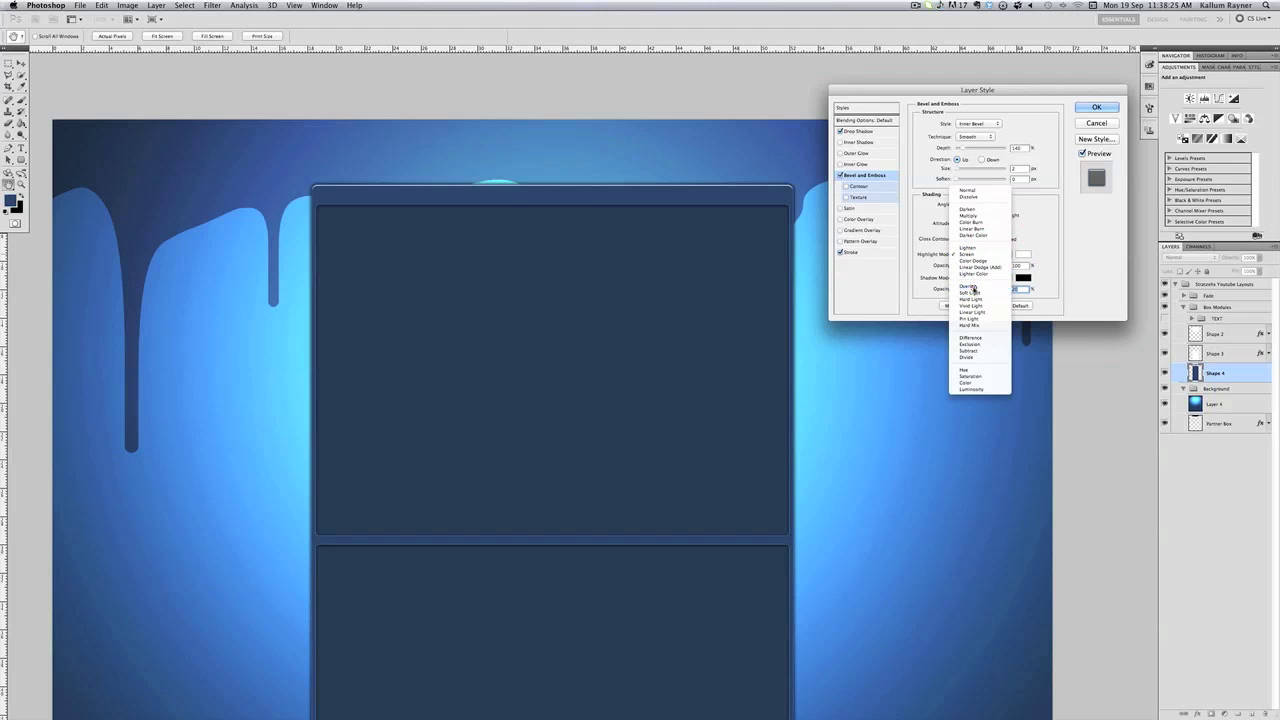
click(972, 289)
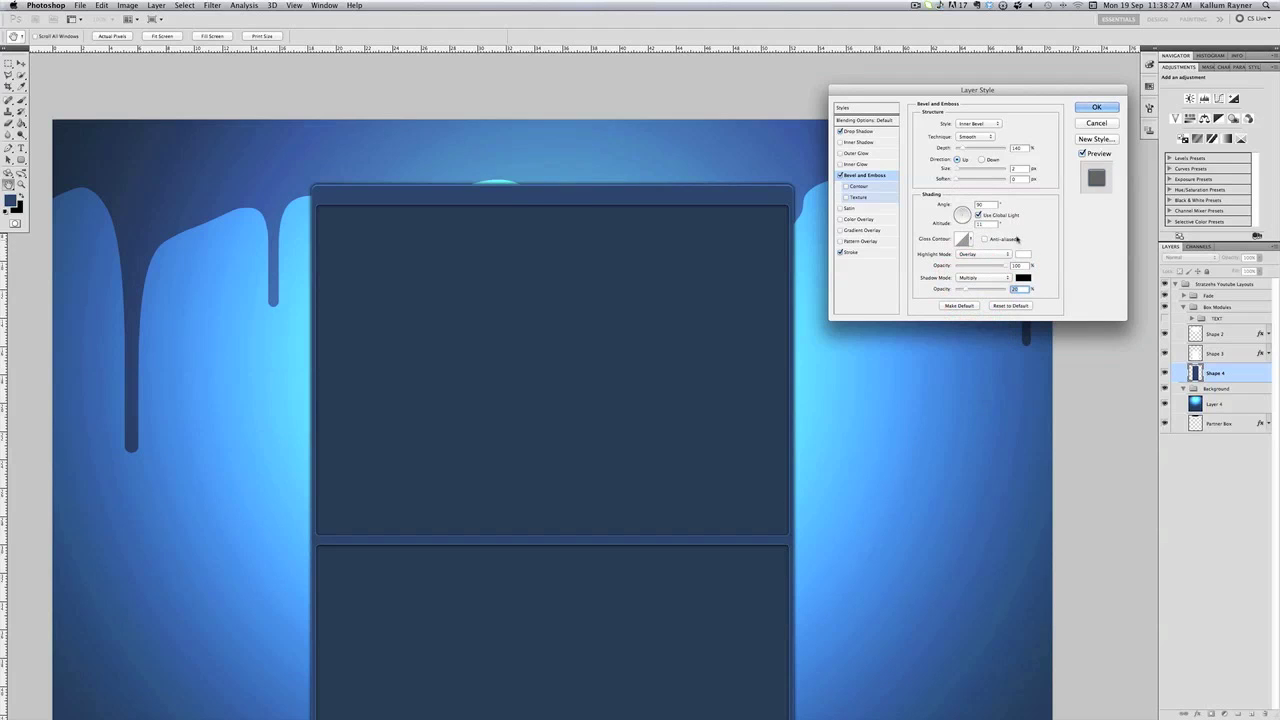
click(1014, 265)
- Set the bevel's highlight mode to Normal with color #009eff, apply the layer style and collapse Shape 4's effects list
click(1006, 254)
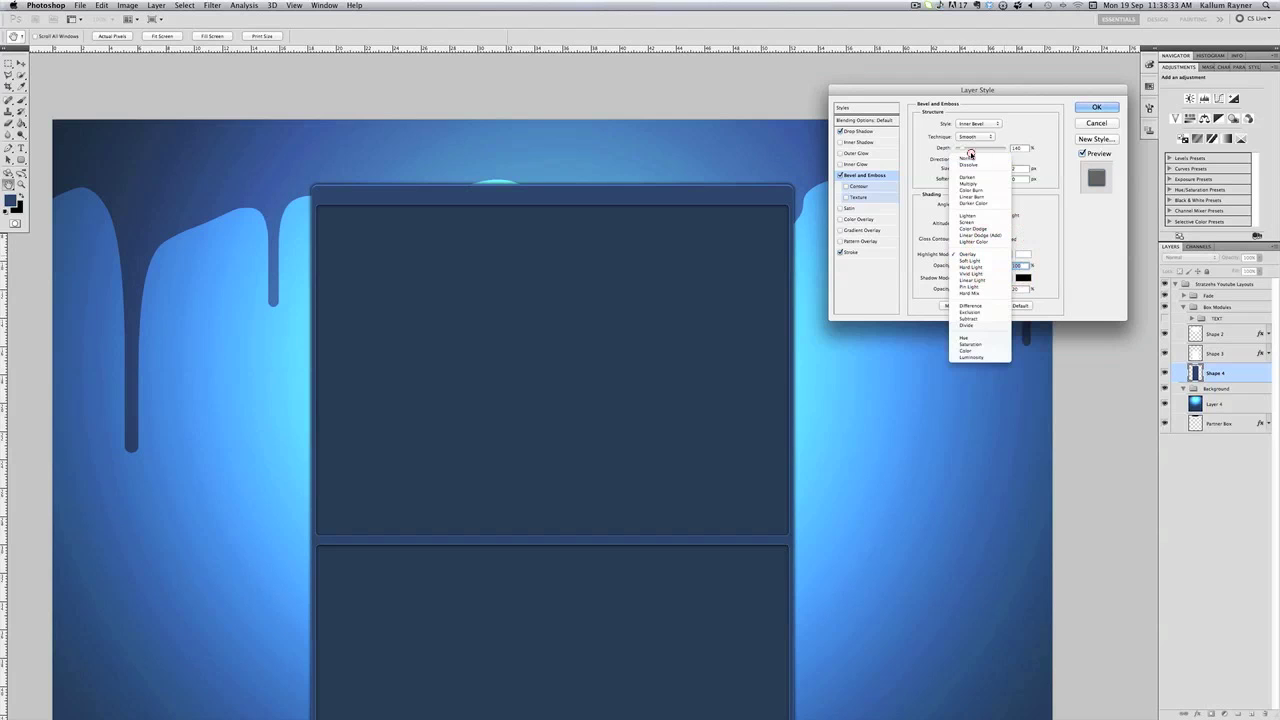
click(969, 157)
click(1020, 254)
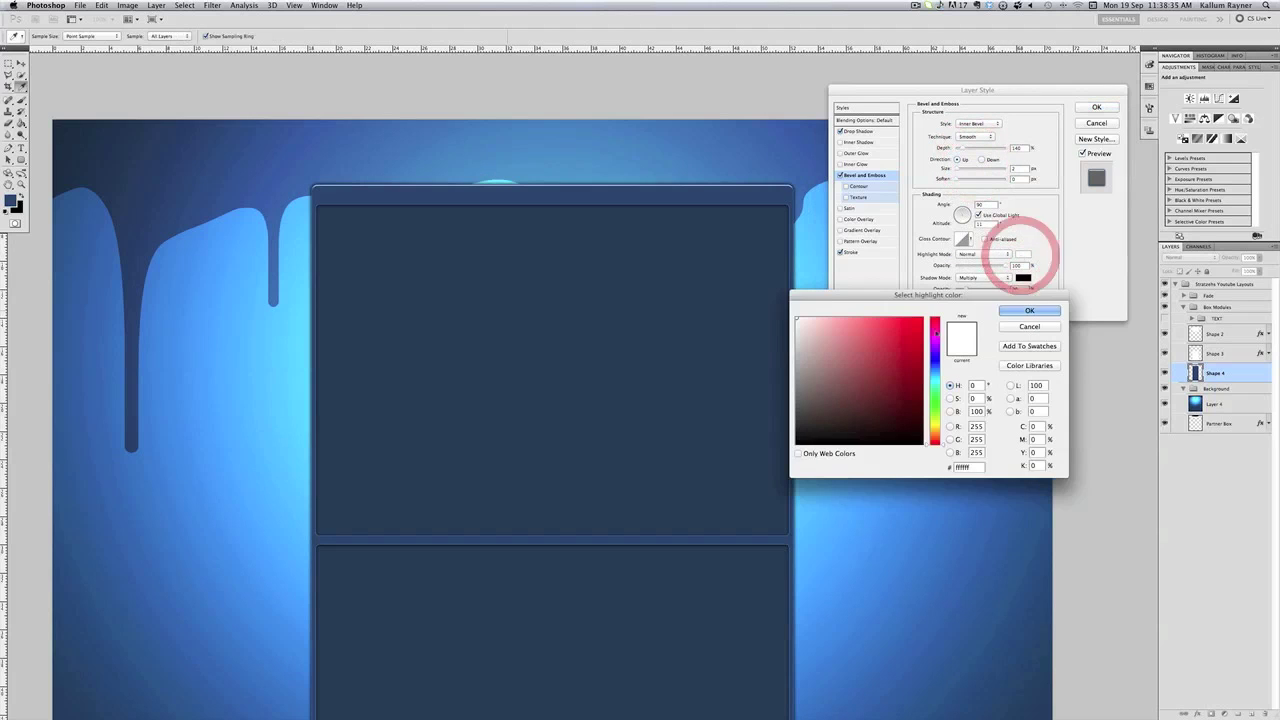
click(817, 235)
click(885, 328)
drag(885, 328, 988, 226)
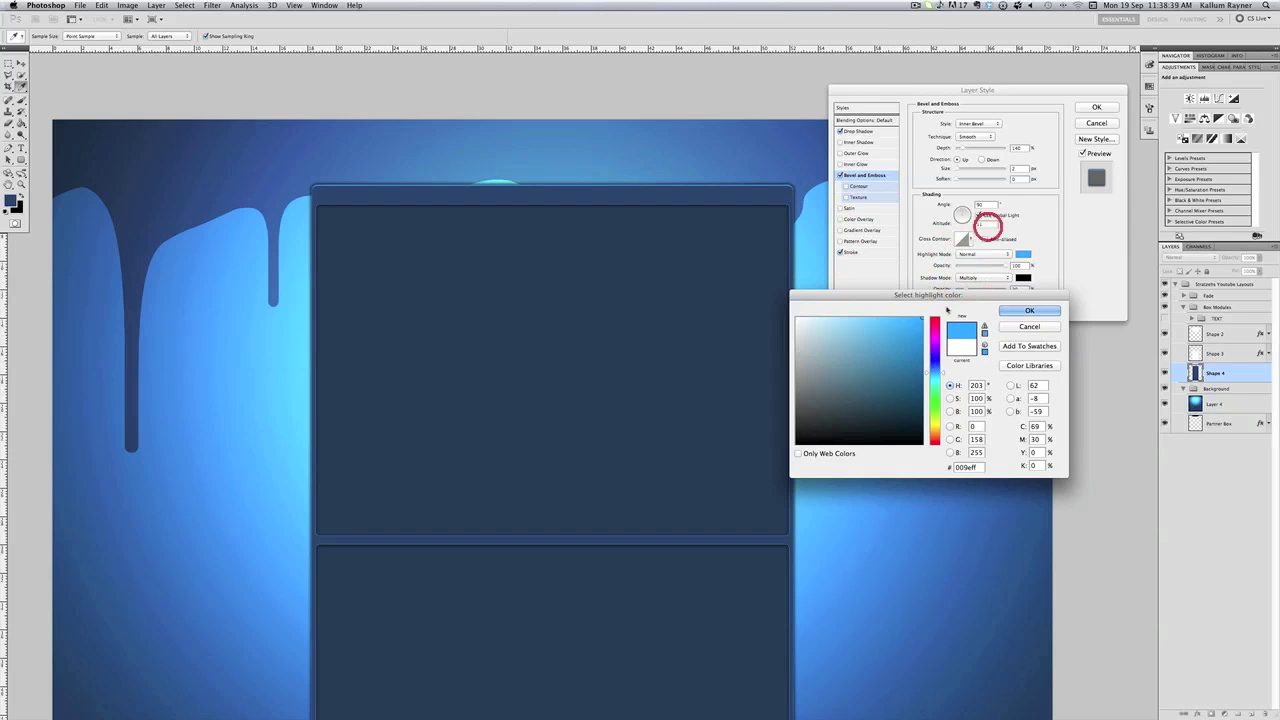
click(1029, 310)
double_click(1016, 168)
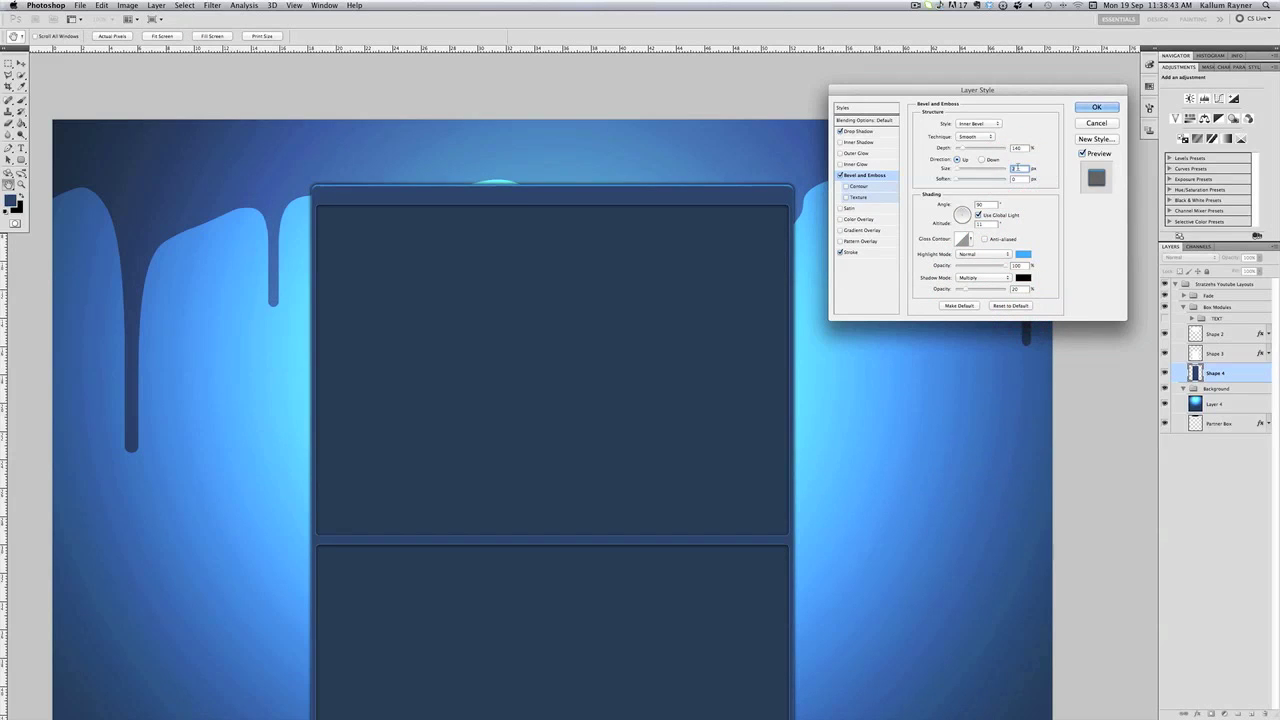
click(1088, 110)
click(1232, 557)
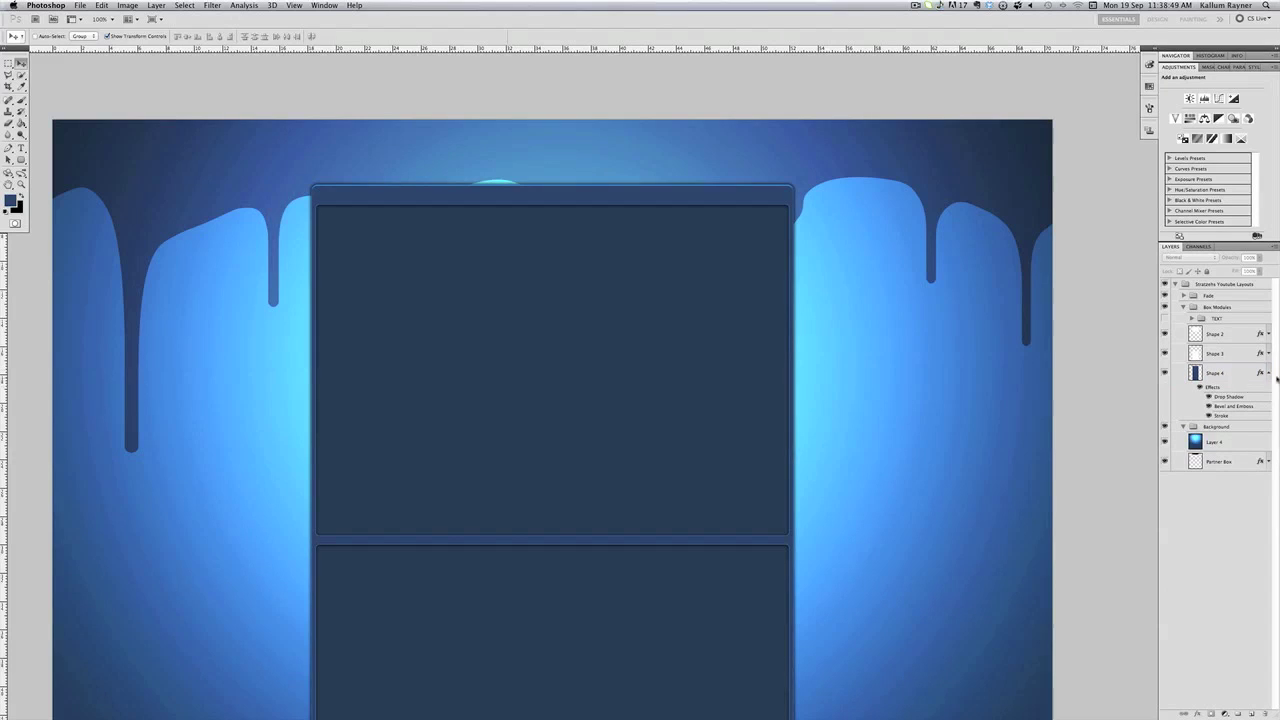
click(1266, 373)
- Create a new layer directly above Shape 4 and clip it to Shape 4
click(1228, 372)
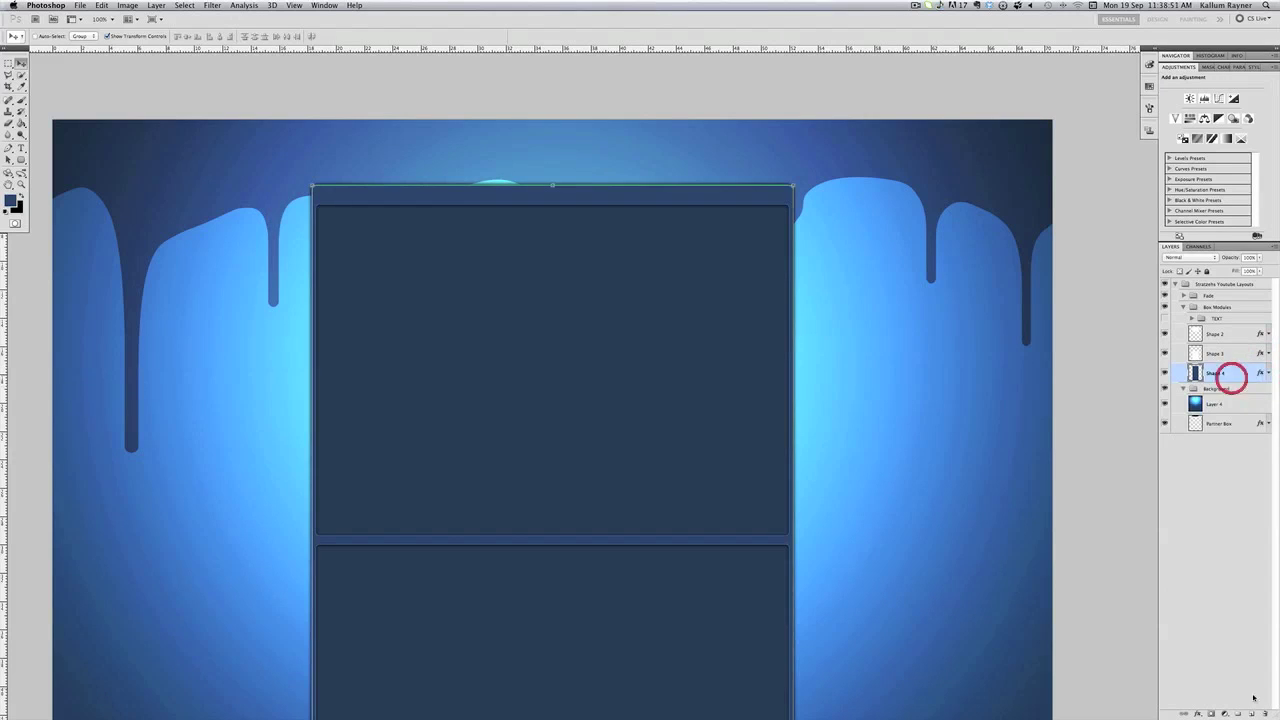
click(1250, 713)
alt+click(1245, 381)
- Make black the foreground color and check it in the color picker without changing it
key(d)
click(11, 201)
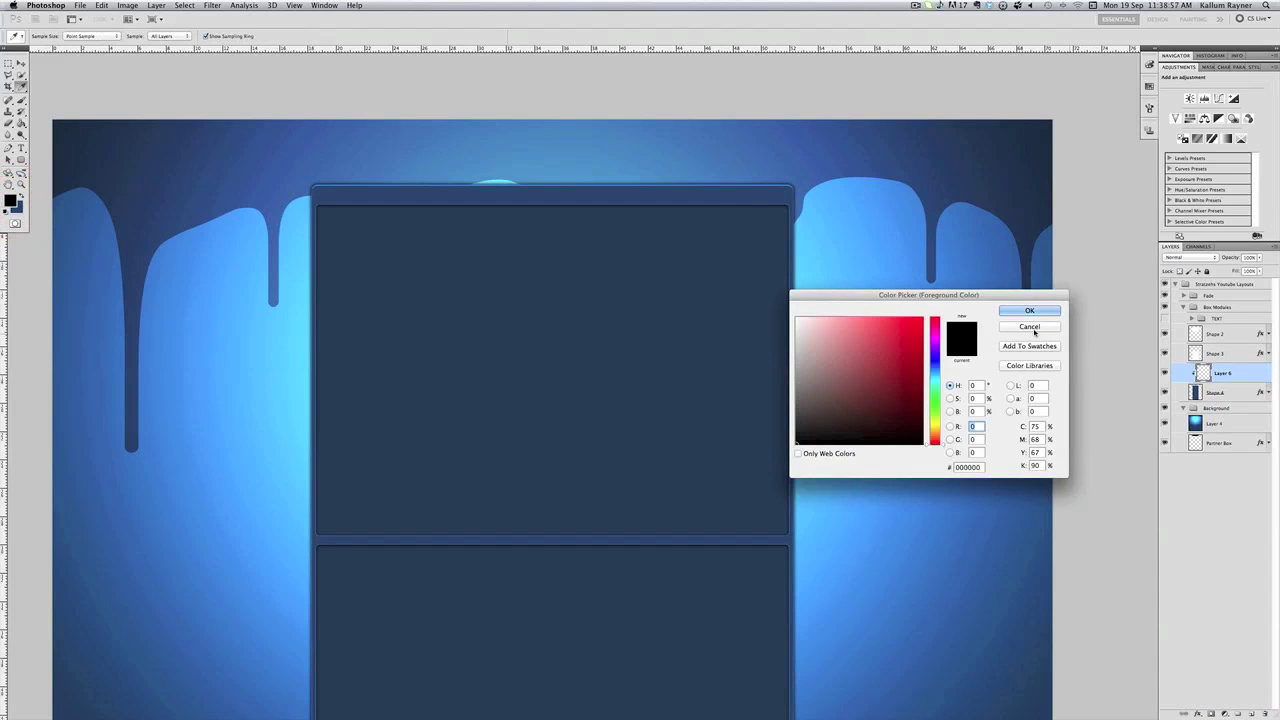
click(1031, 326)
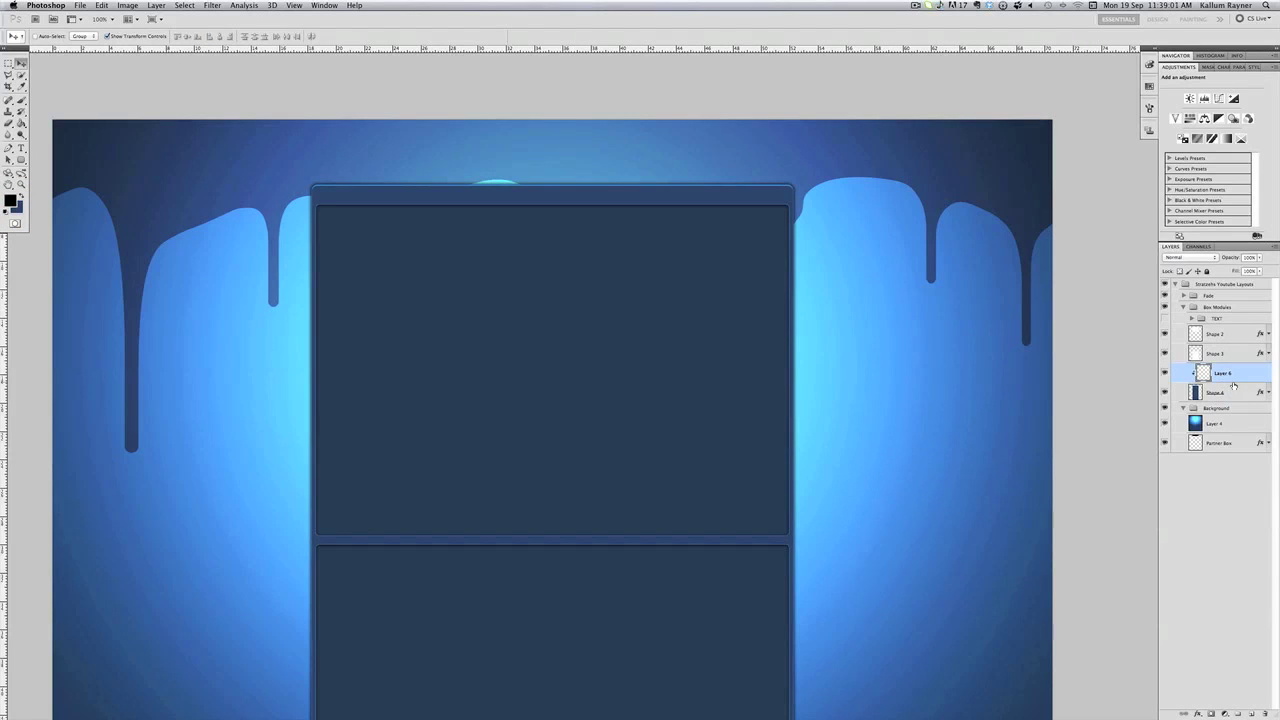
- Delete the clipped layer and replace it with a new empty layer above Shape 4, clipped to Shape 4
key(Delete)
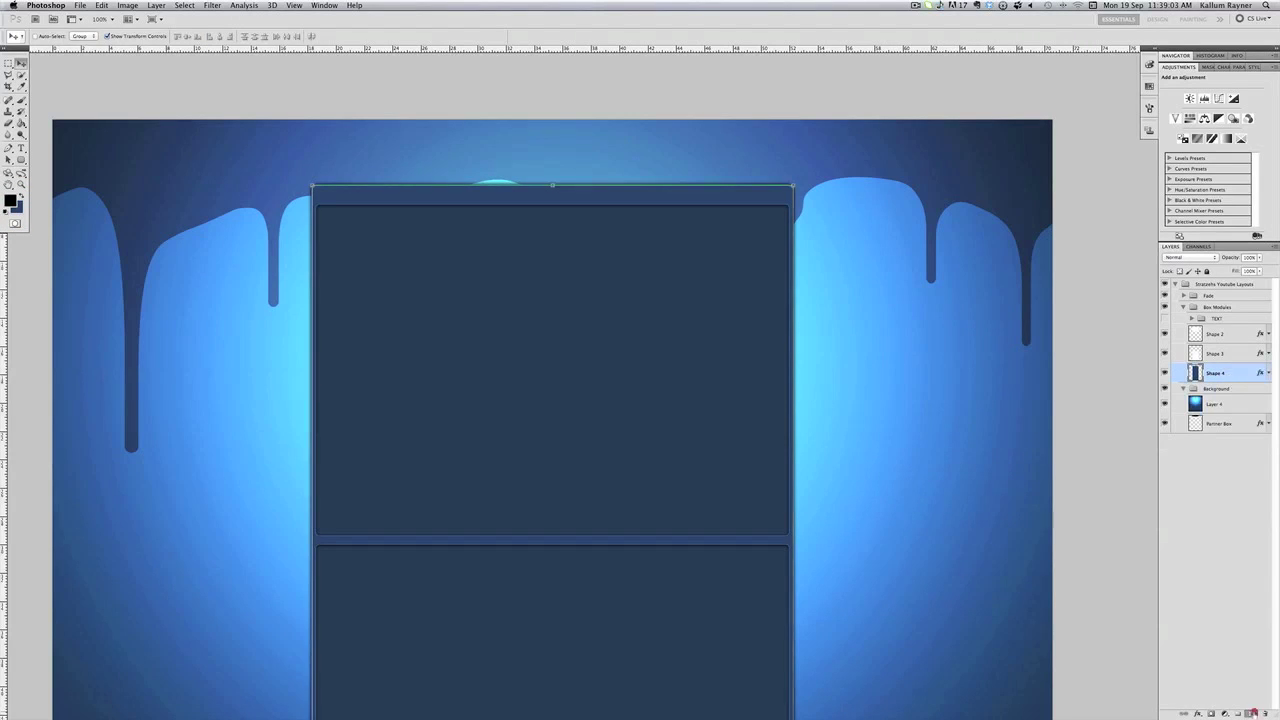
click(1253, 712)
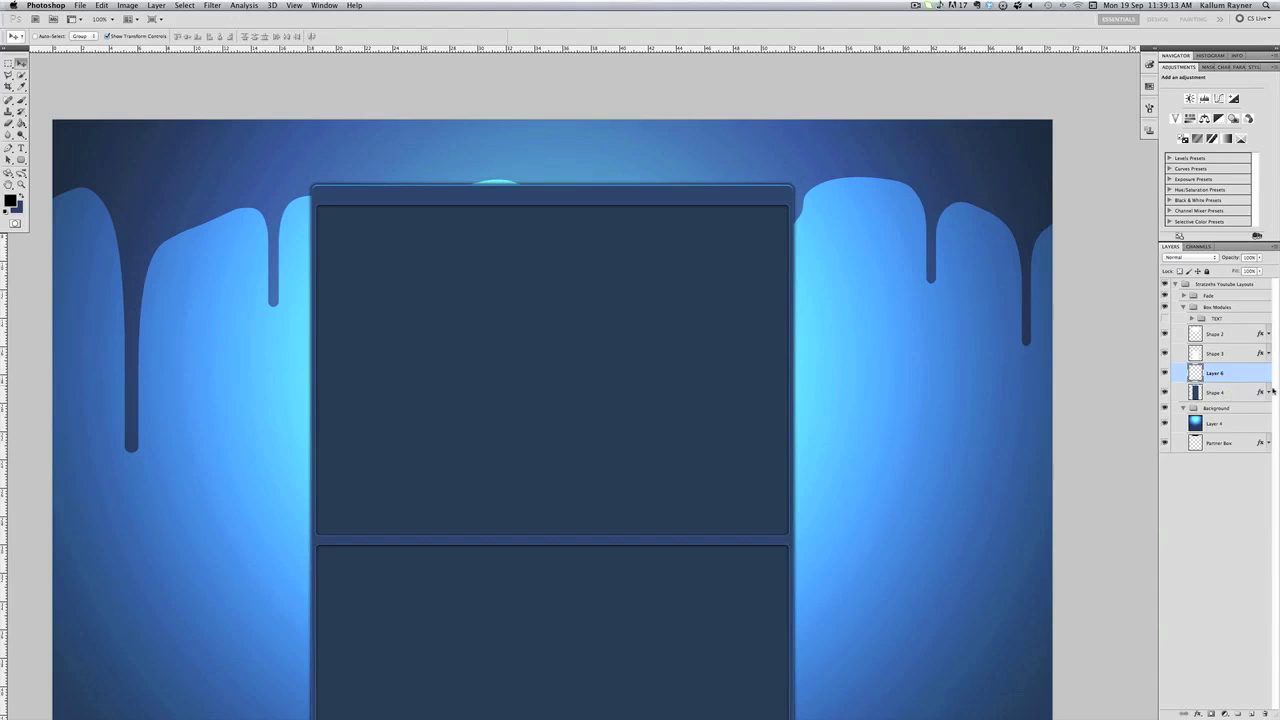
alt+click(1240, 382)
- Set the foreground color to #0070b9, a darker shade of the blue sampled from the box's top edge
click(8, 210)
click(20, 196)
click(11, 201)
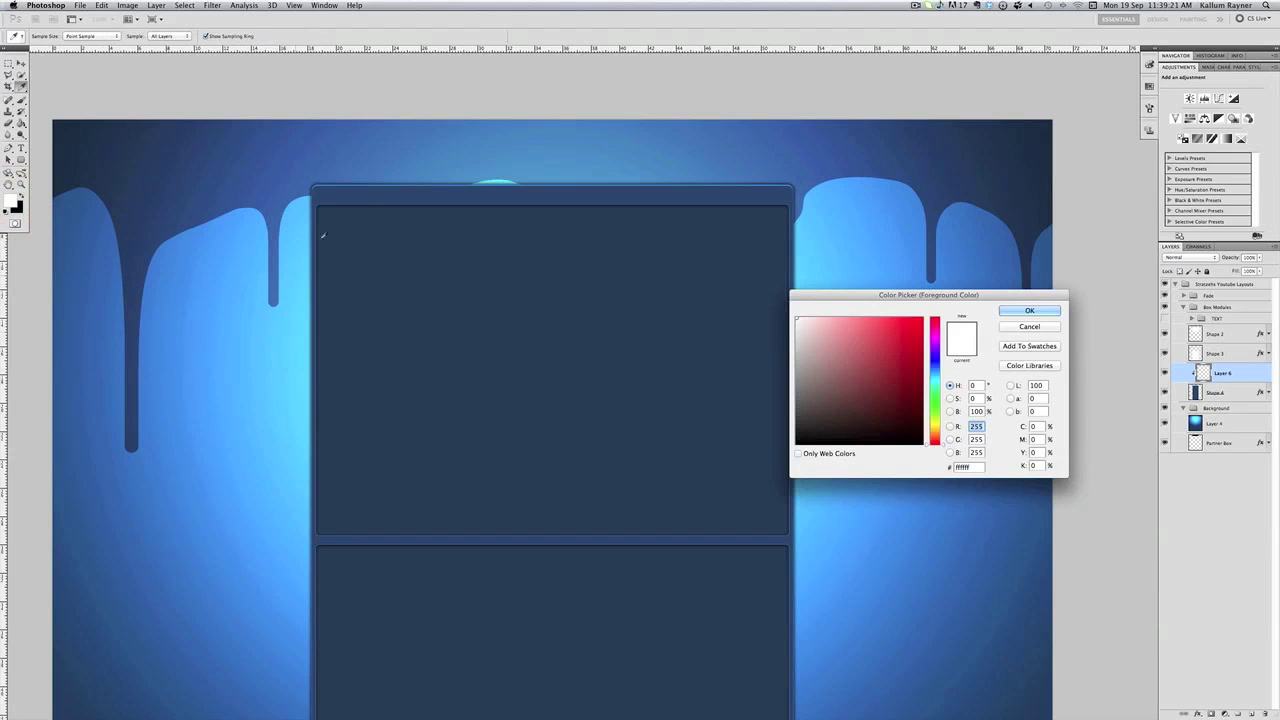
click(380, 185)
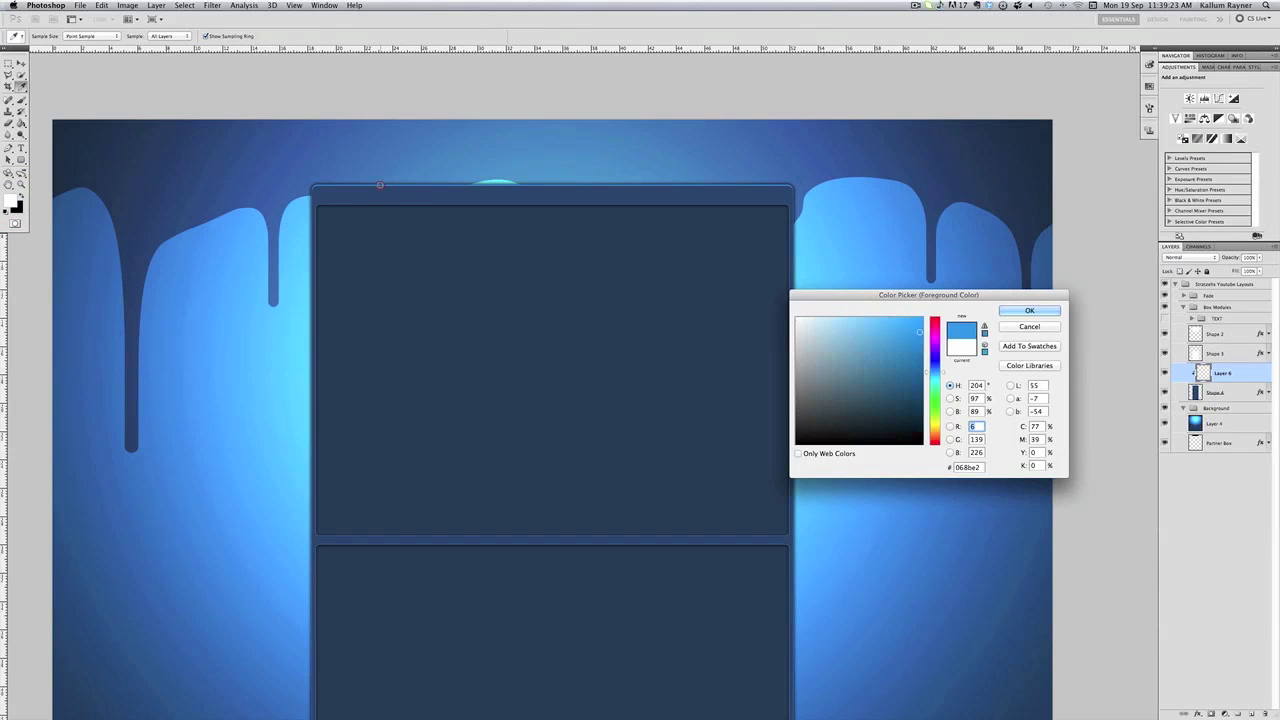
click(911, 352)
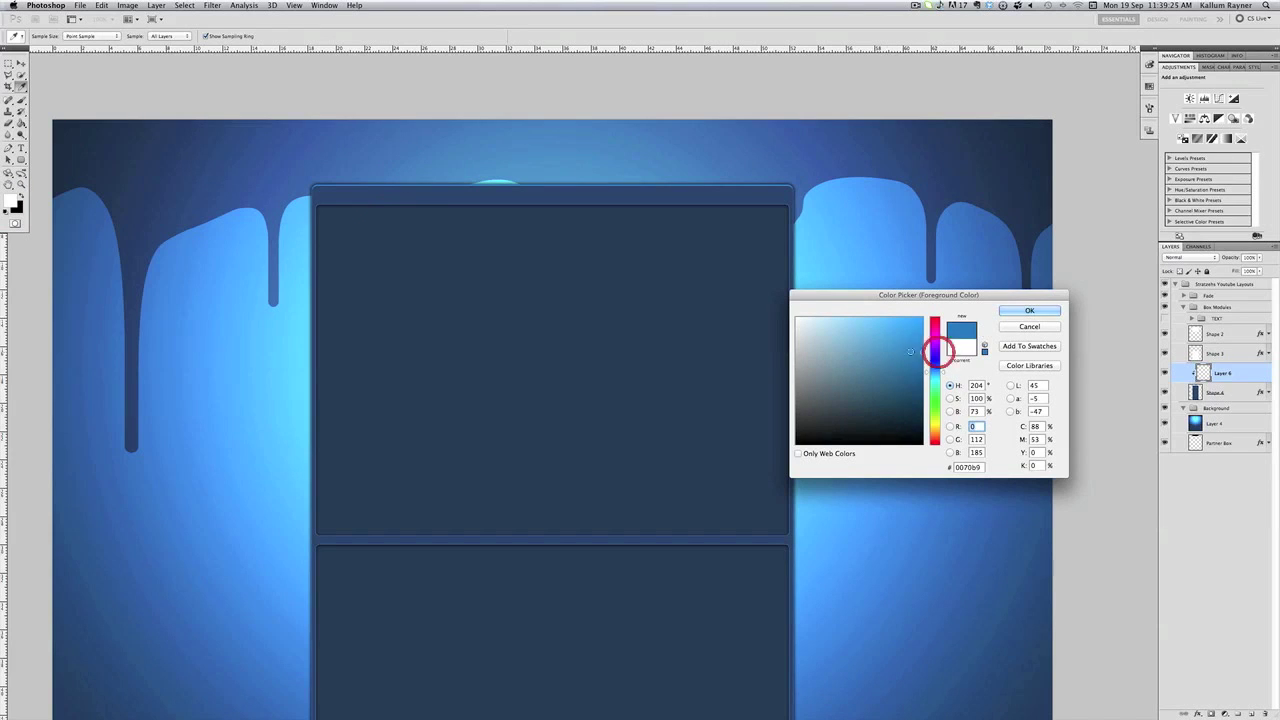
click(1029, 310)
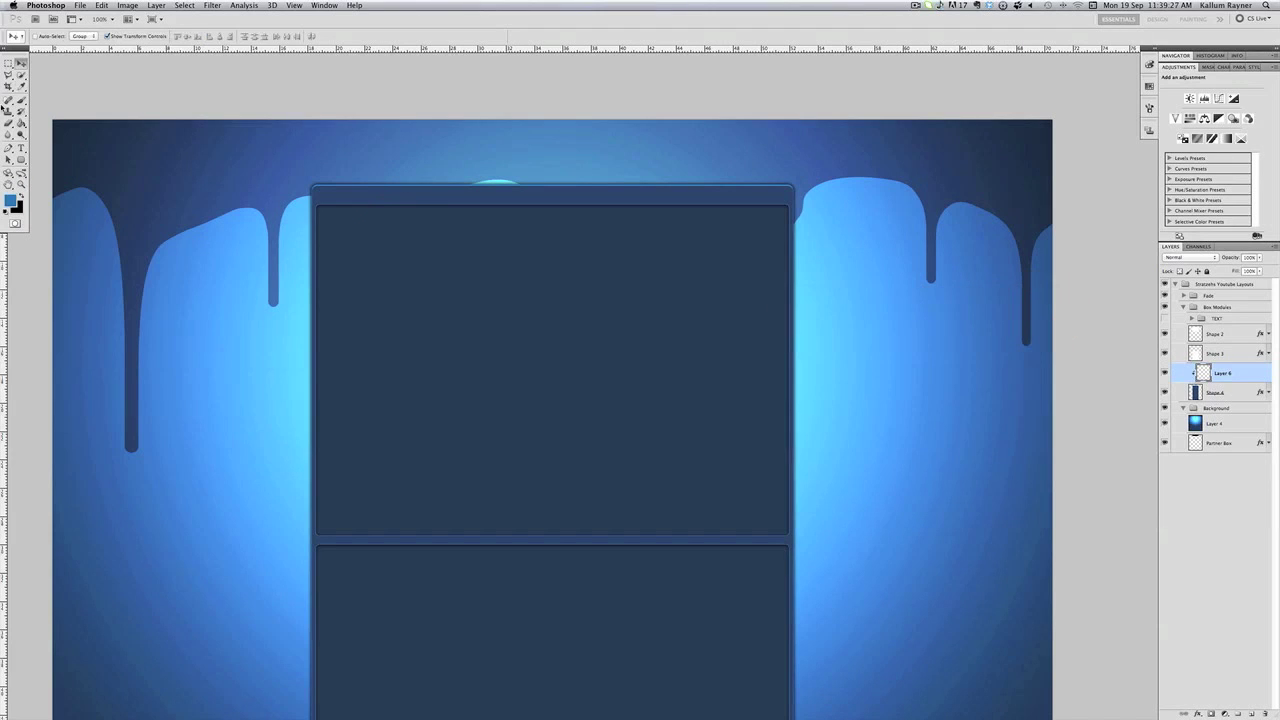
- Choose the Brush tool with a soft round tip at 0% hardness and about 114 px in size
click(21, 100)
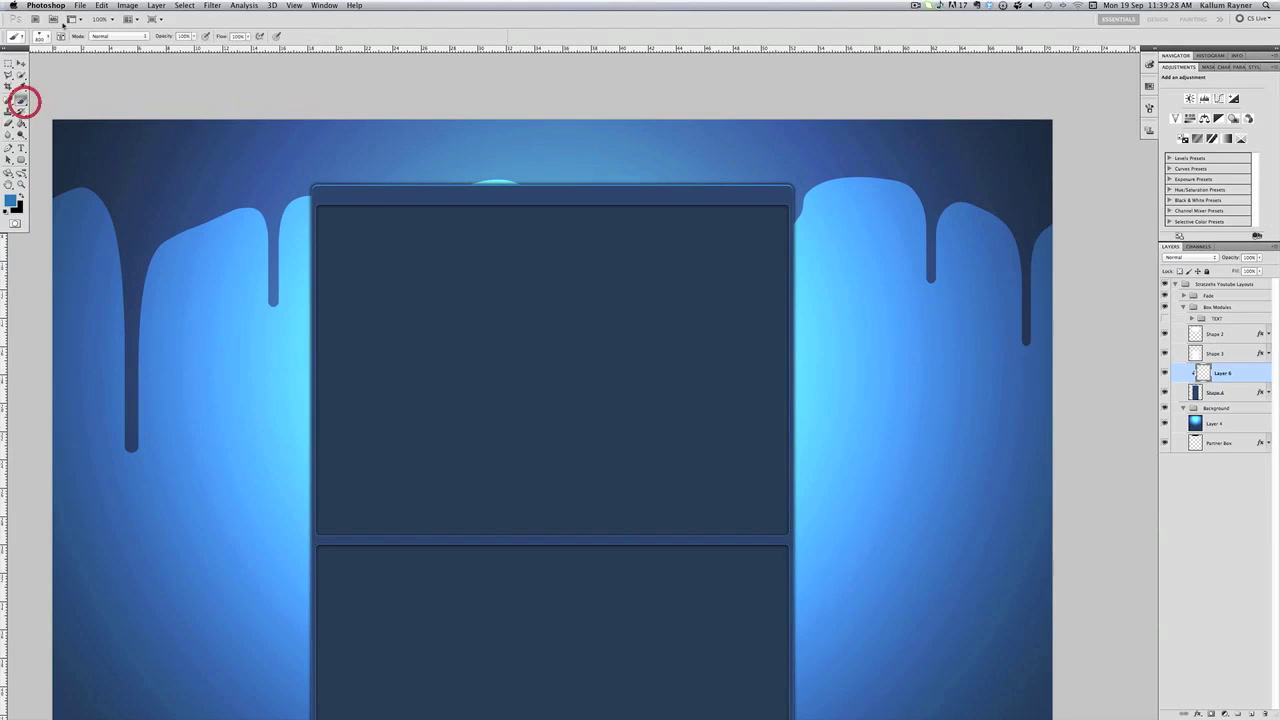
click(48, 36)
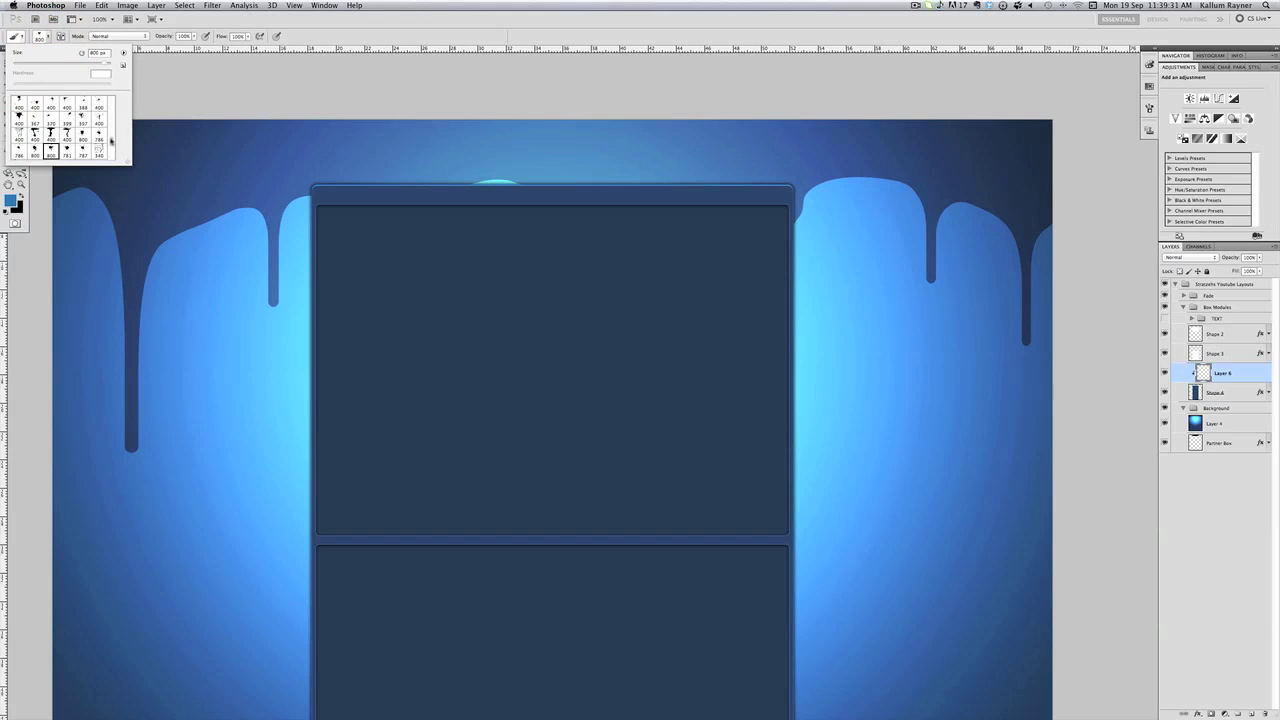
scroll(111, 135, down, 5)
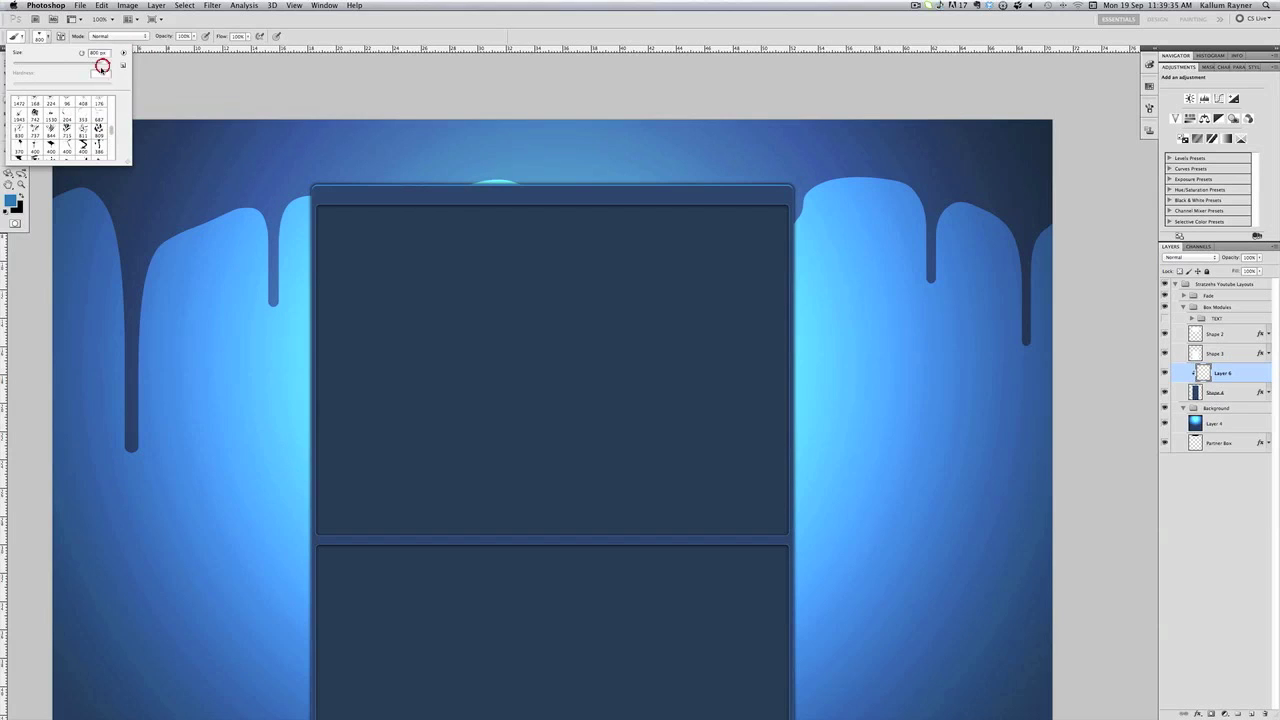
click(109, 100)
scroll(110, 134, up, 5)
click(107, 78)
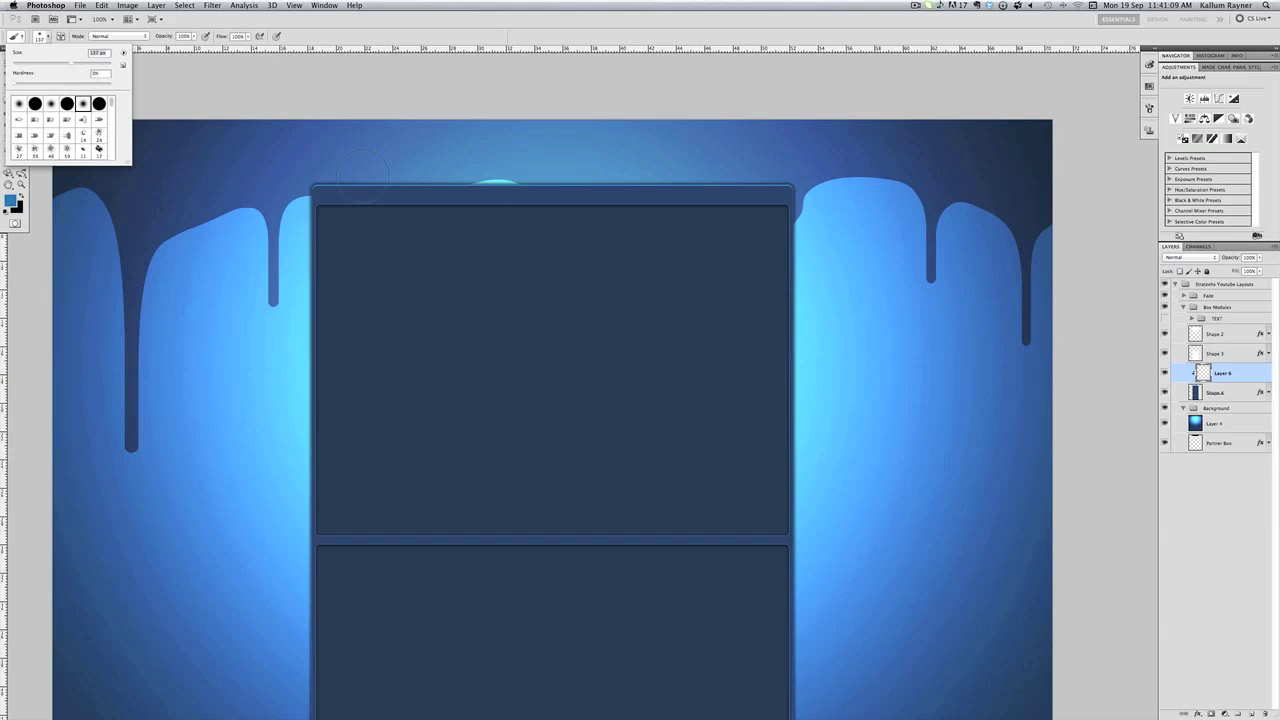
click(66, 63)
- Try a white brush stroke along the top edge of the backing box and undo it
click(8, 211)
click(19, 197)
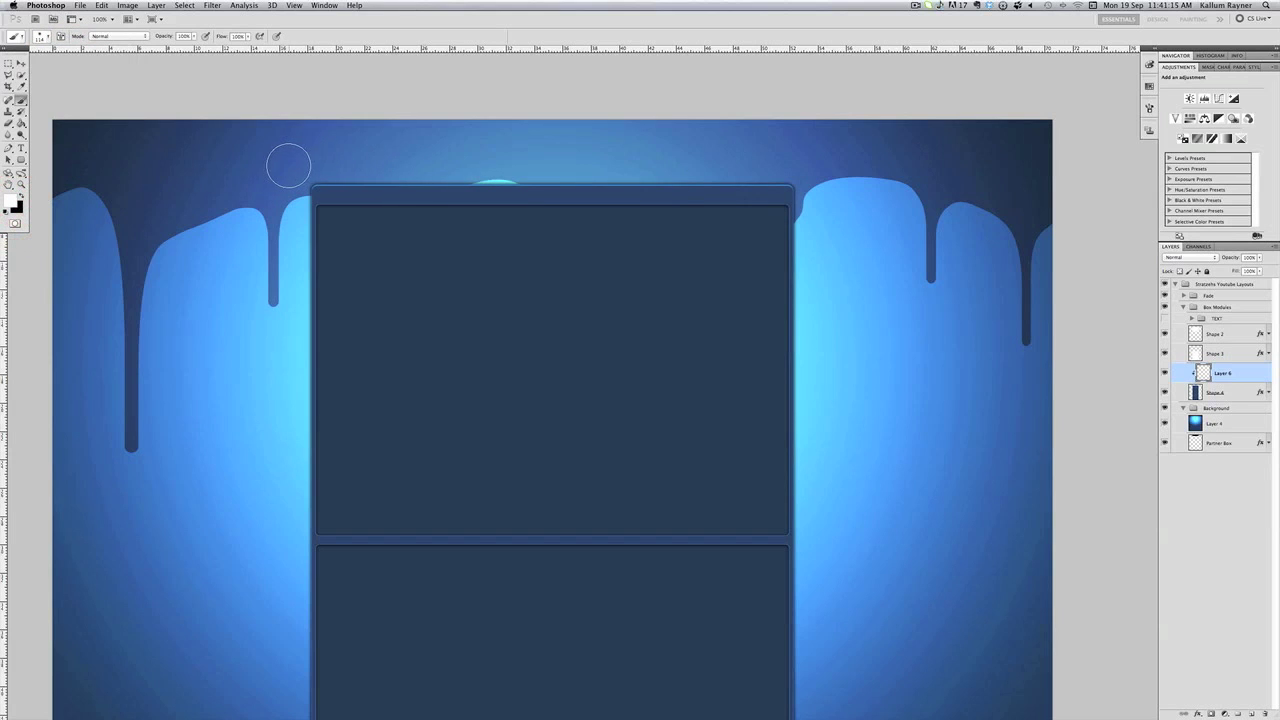
drag(294, 163, 871, 140)
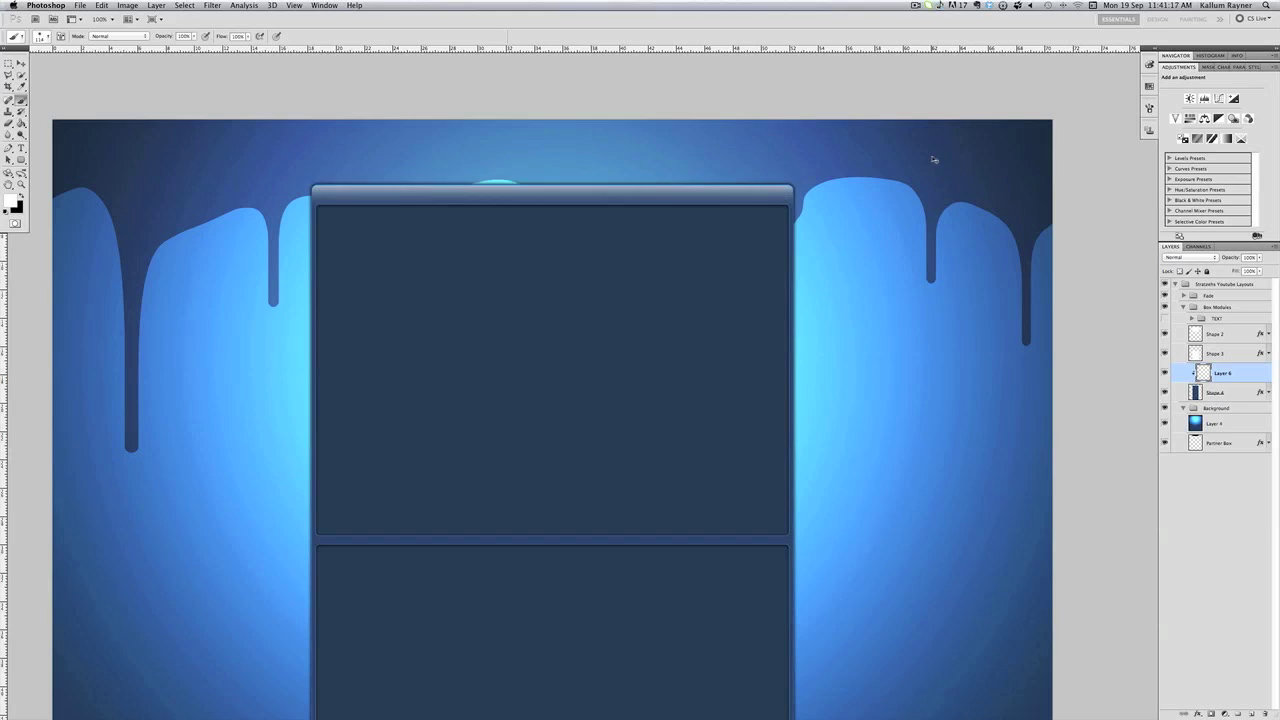
key(super+z)
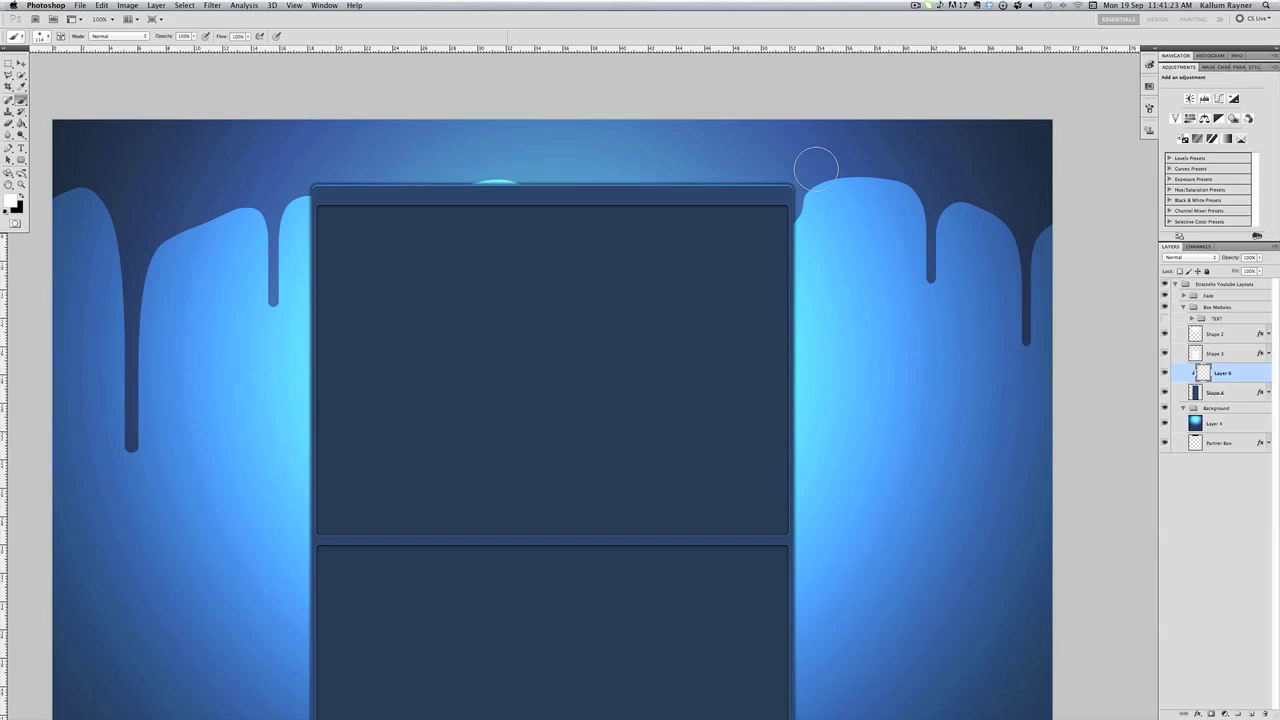
- Set the brush size to 115 px and the foreground color to #116fc7, darkened from the blue sampled off the background
click(49, 38)
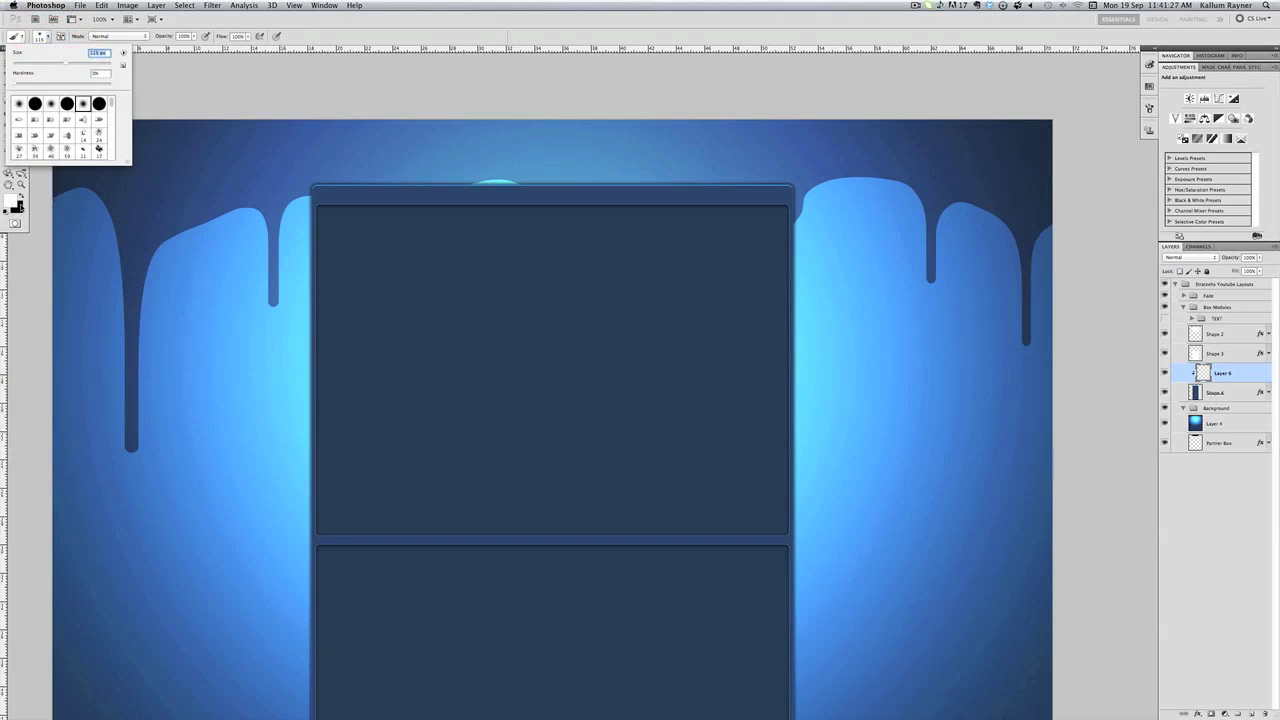
key(Return)
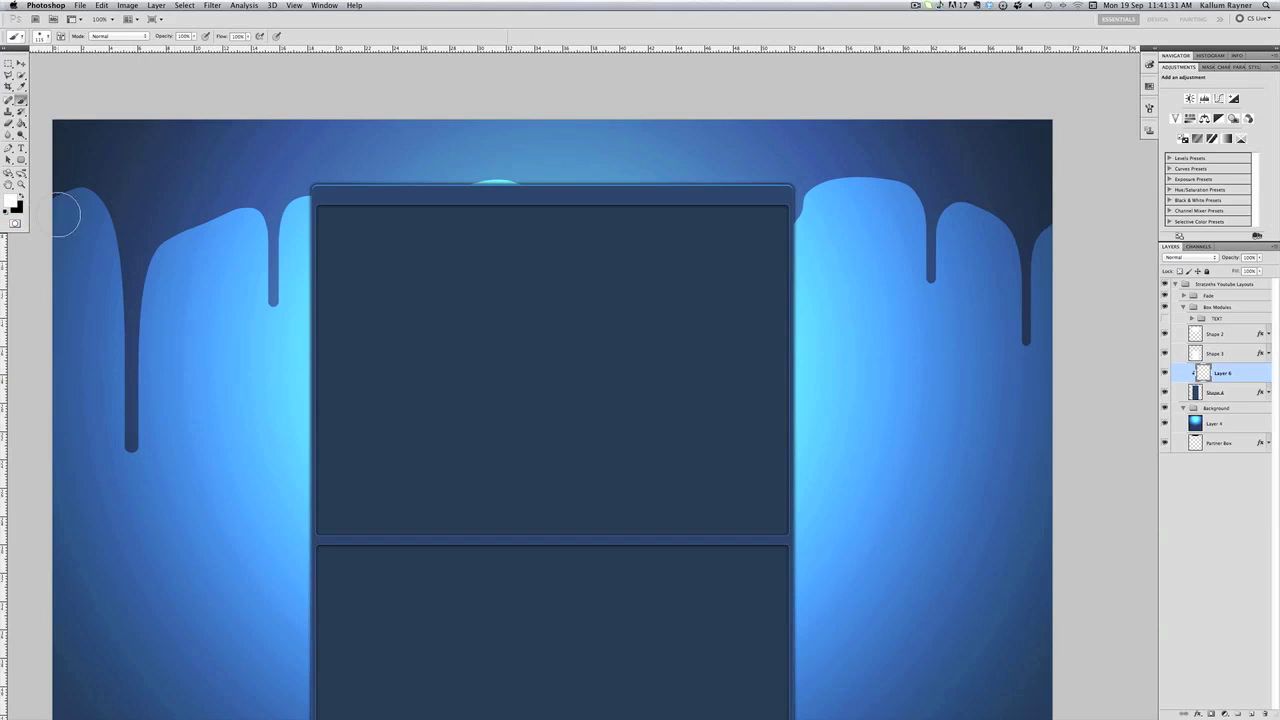
click(14, 203)
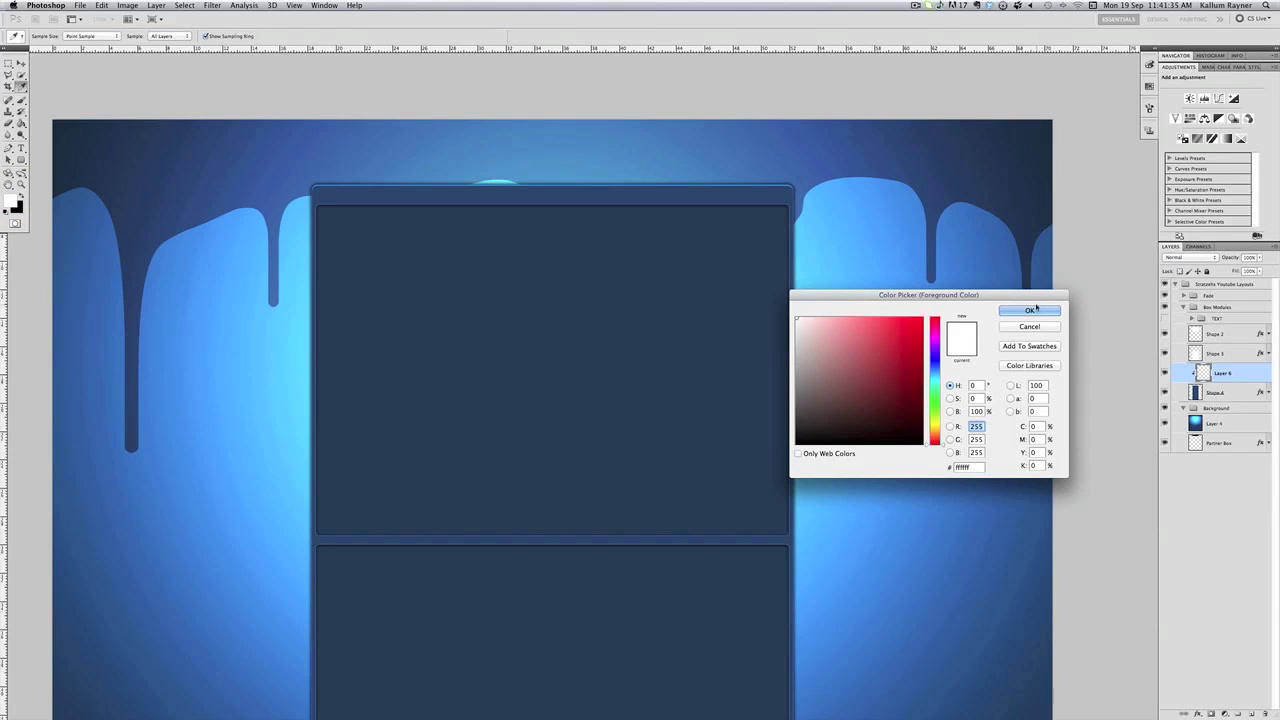
click(860, 230)
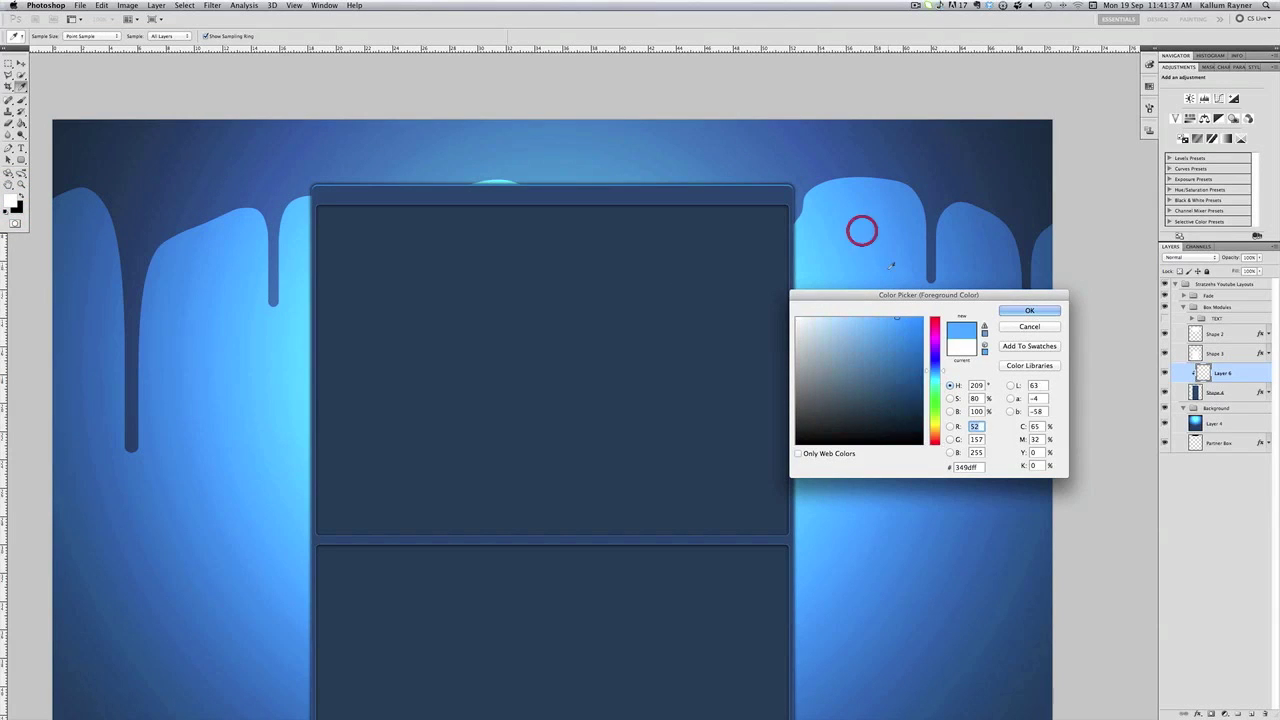
click(903, 345)
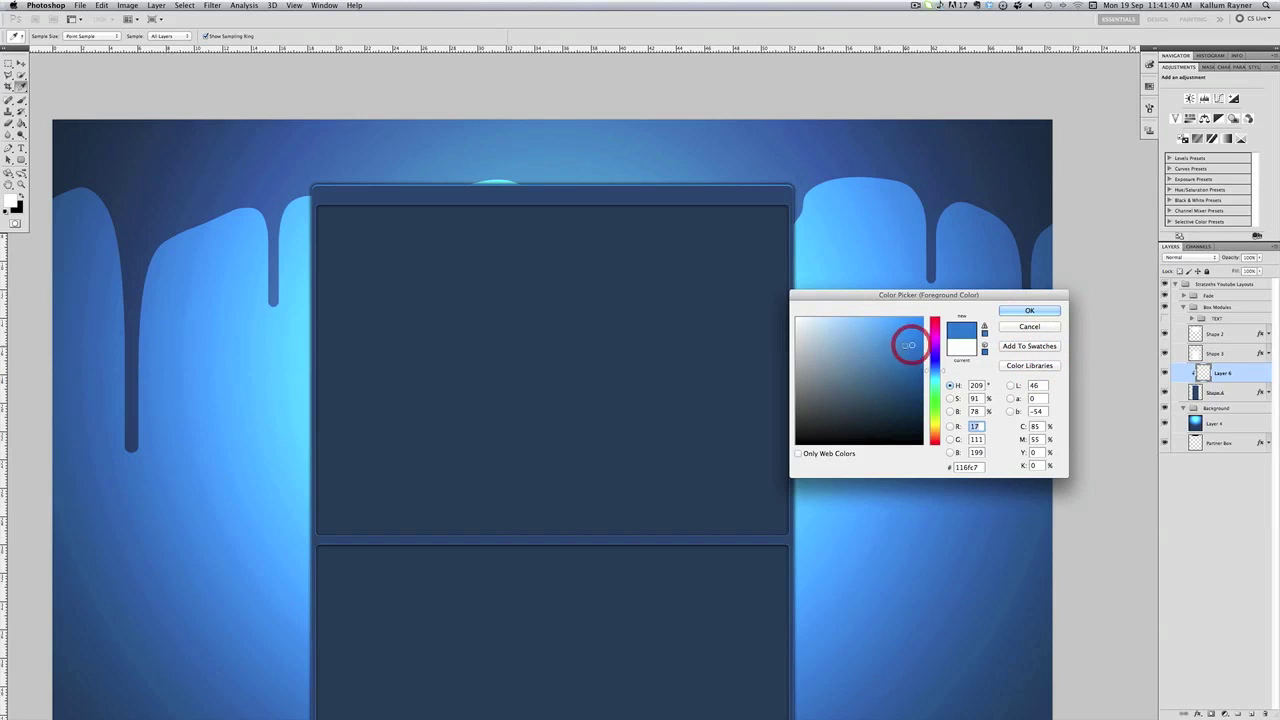
click(1024, 310)
key(b)
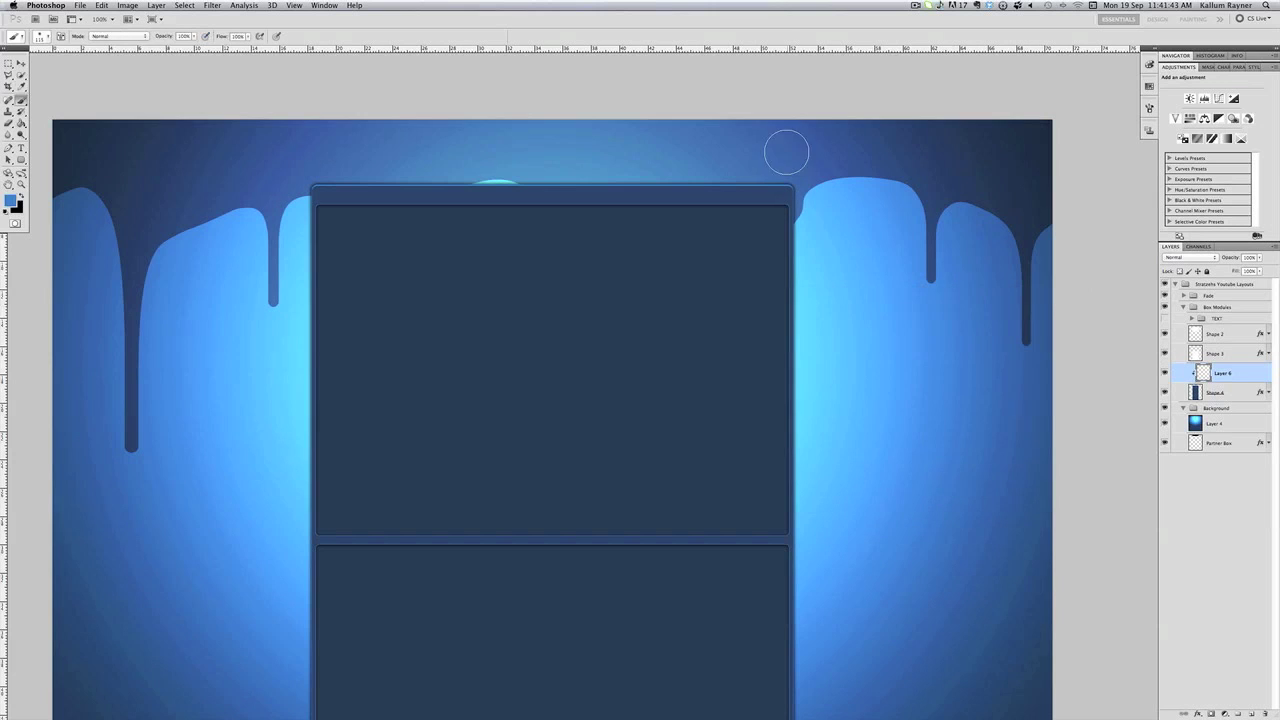
- Reduce the soft brush size to about 90 px
scroll(257, 143, left, 2)
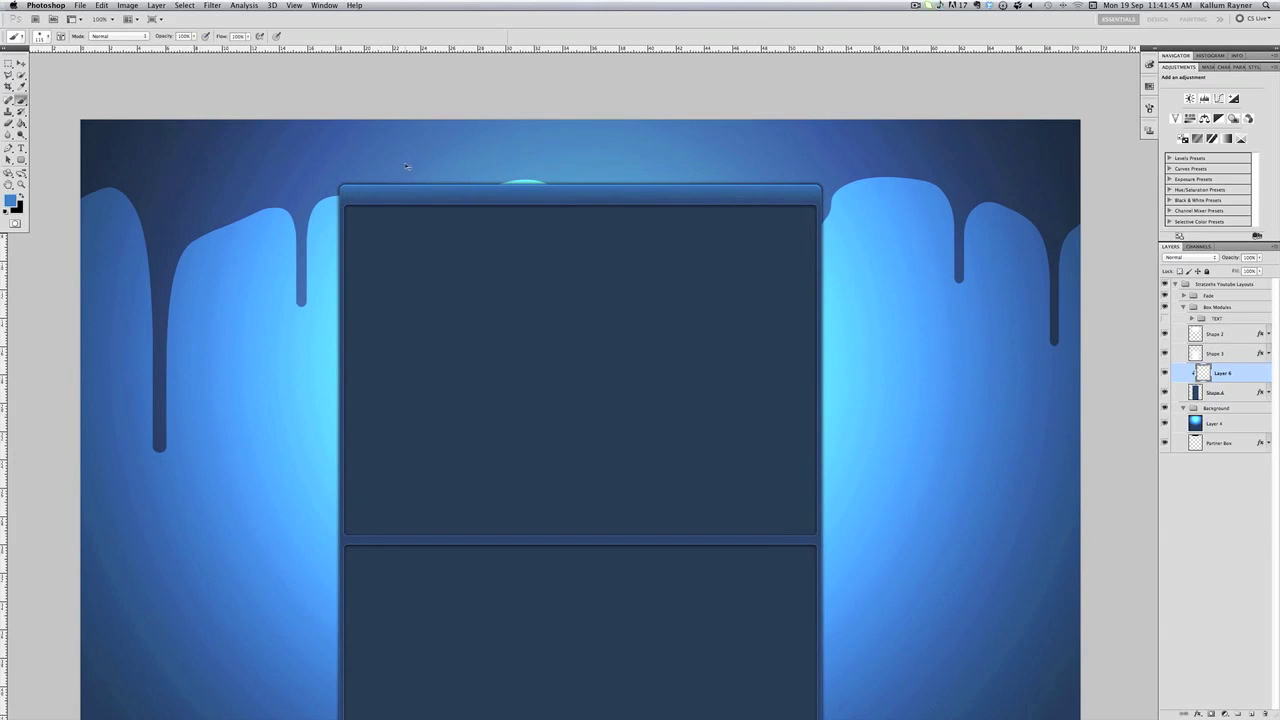
click(44, 36)
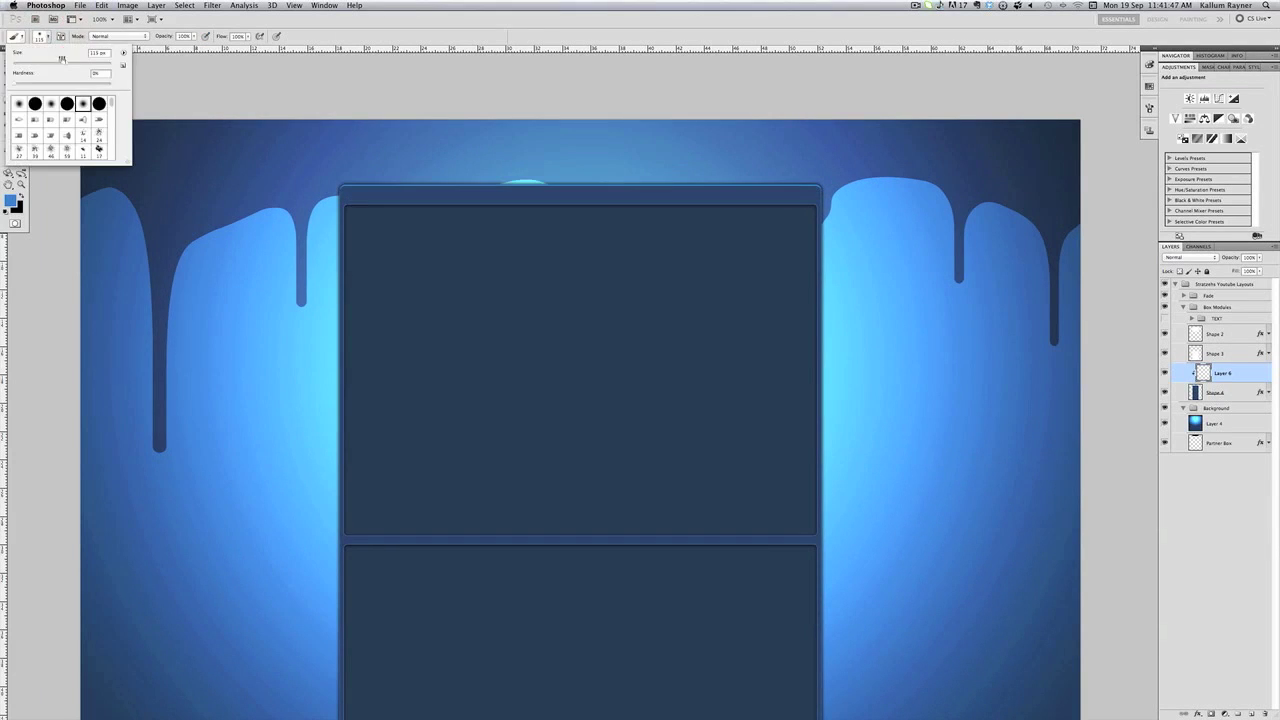
click(839, 174)
- Try two blue brush strokes along the top edge of the backing box, undoing each one
drag(839, 174, 209, 191)
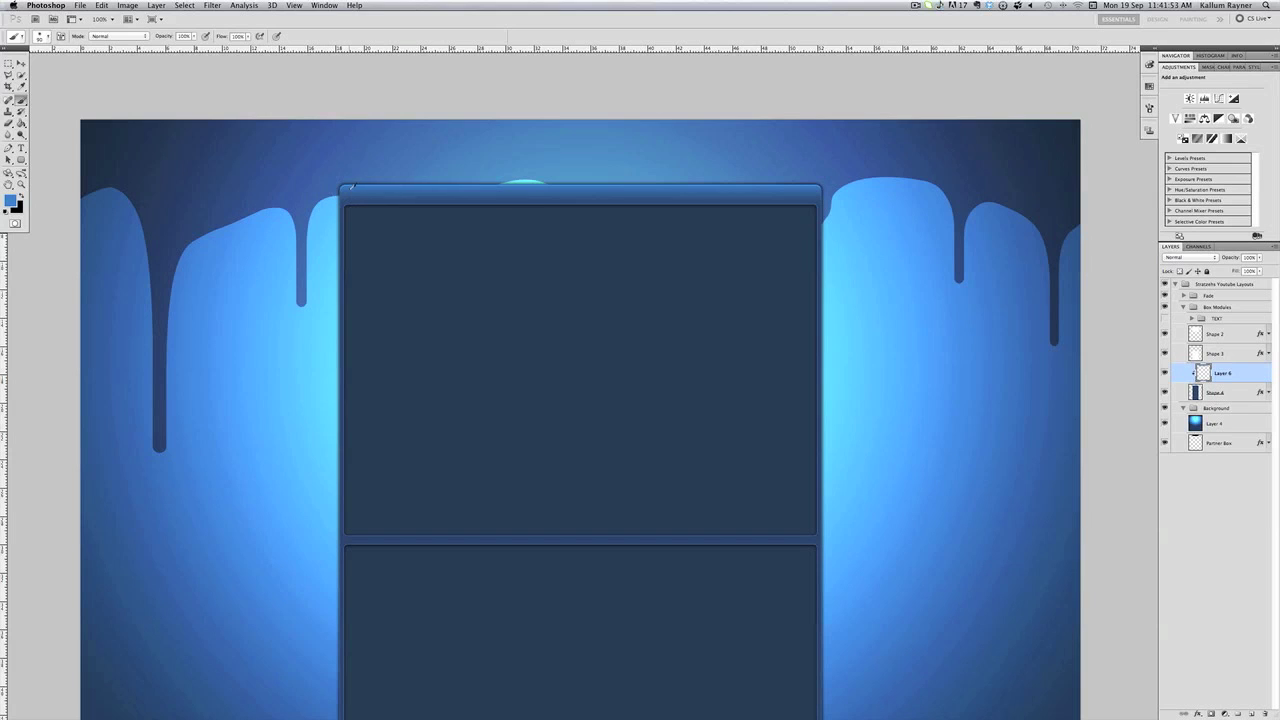
key(super+z)
drag(335, 178, 954, 183)
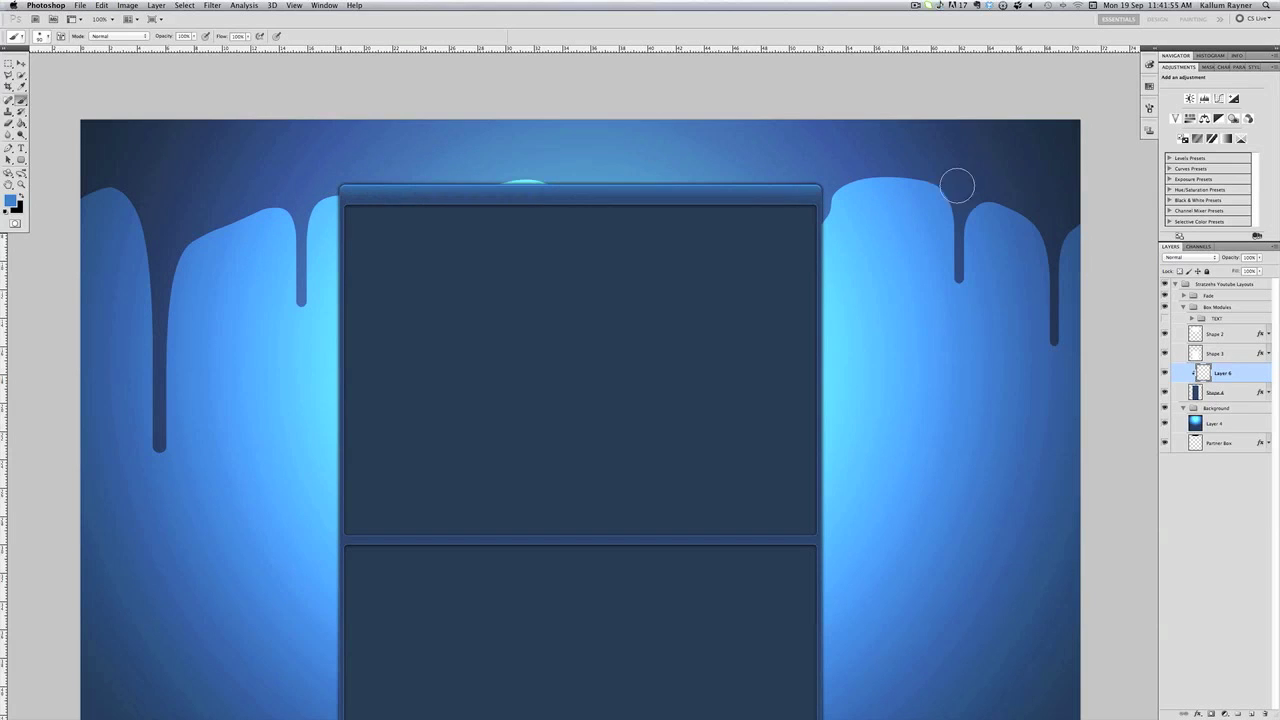
key(super+z)
- Paint a blue highlight along the box's top edge, scale its height to about 75% and nudge it down slightly
drag(834, 166, 176, 162)
click(21, 63)
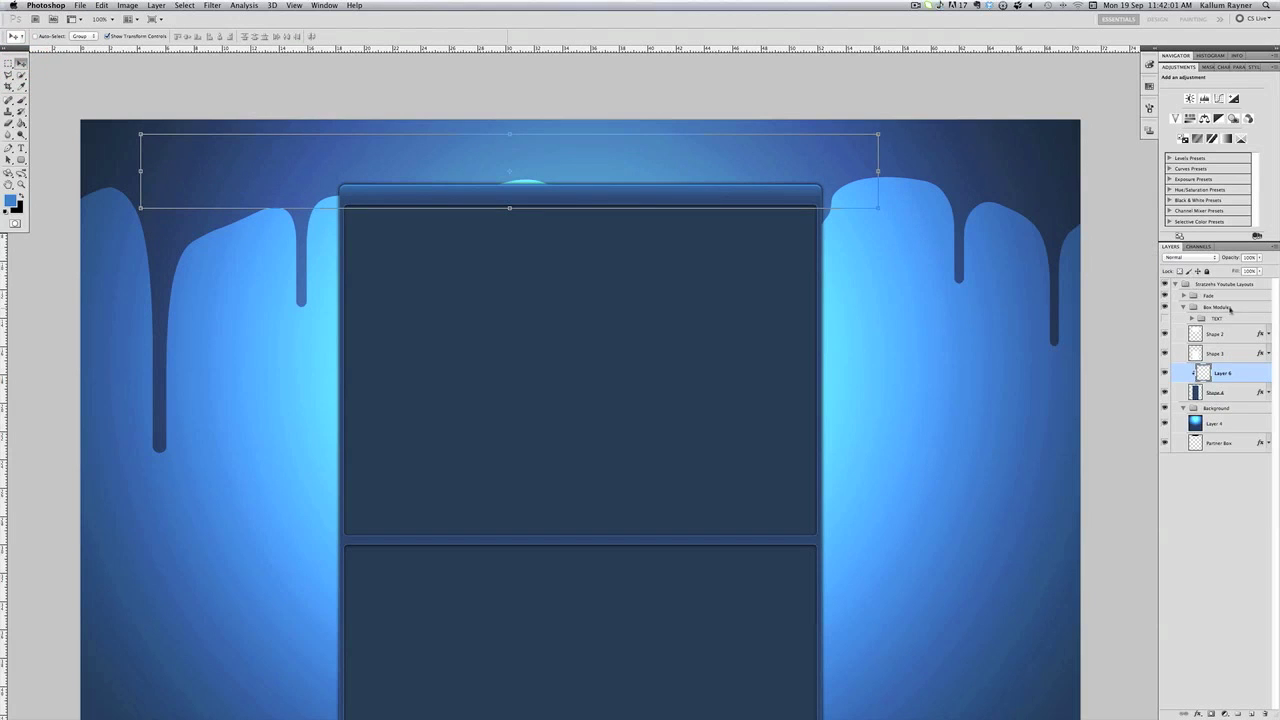
drag(845, 209, 843, 180)
key(Down)
key(Down)
key(Down)
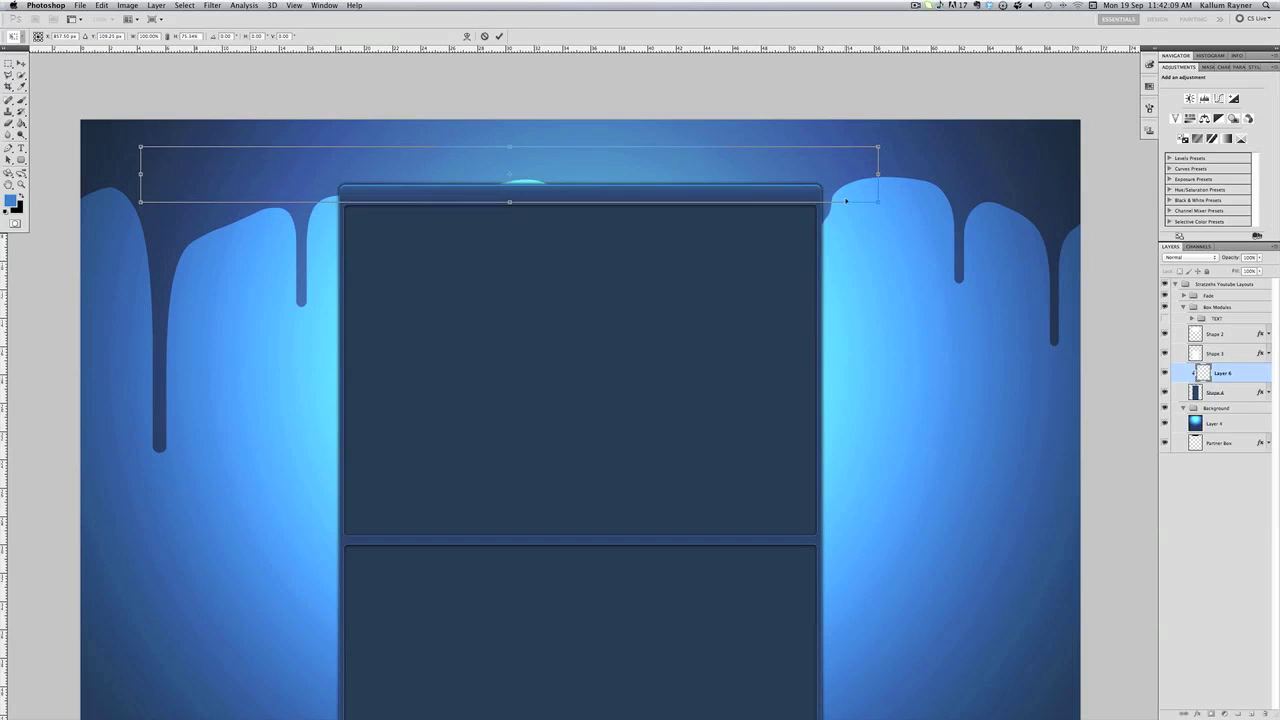
key(Down)
key(Down)
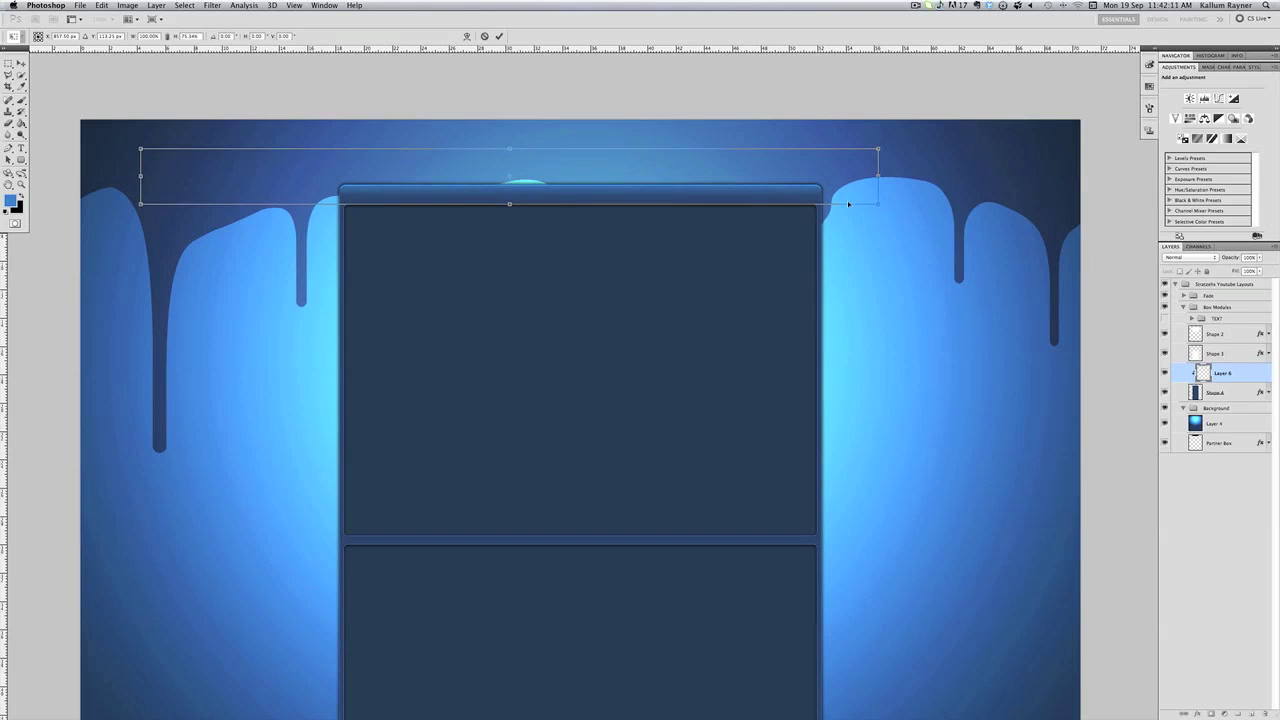
key(Return)
- Try Overlay as the blend mode of the clipped highlight layer, then return it to Normal
click(1238, 590)
click(1227, 374)
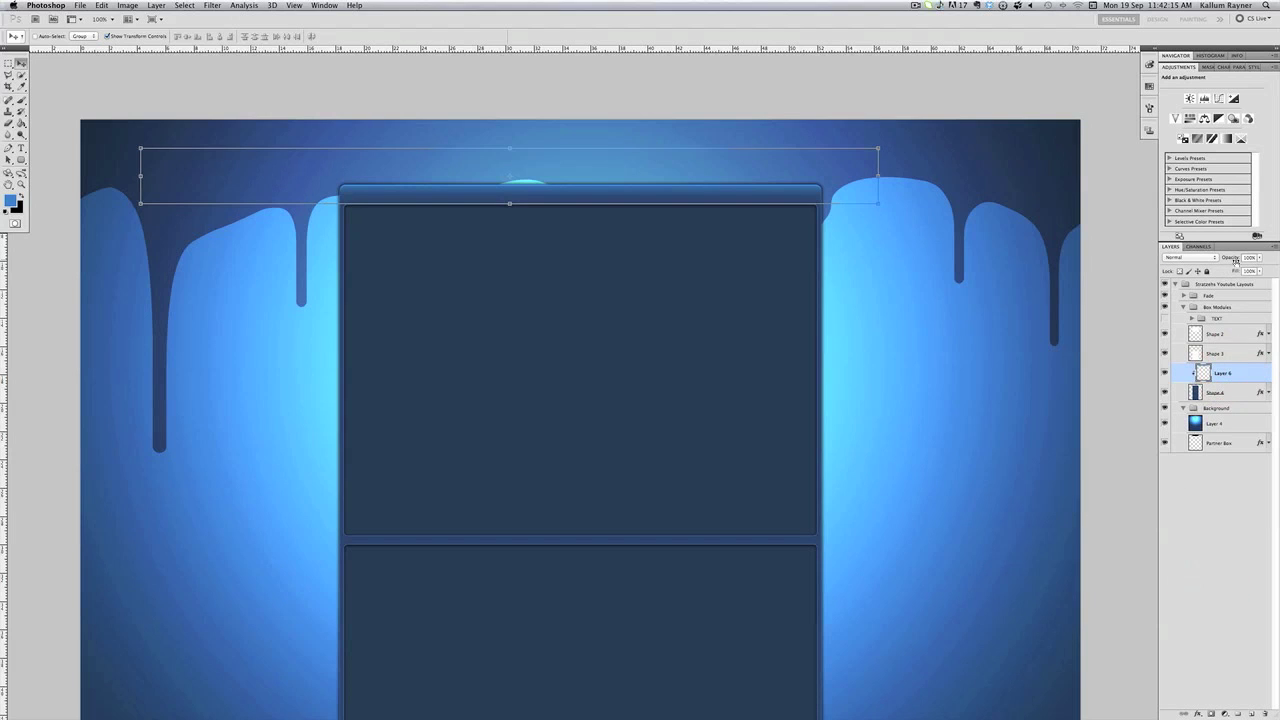
drag(1215, 260, 1219, 259)
click(1188, 257)
click(1180, 355)
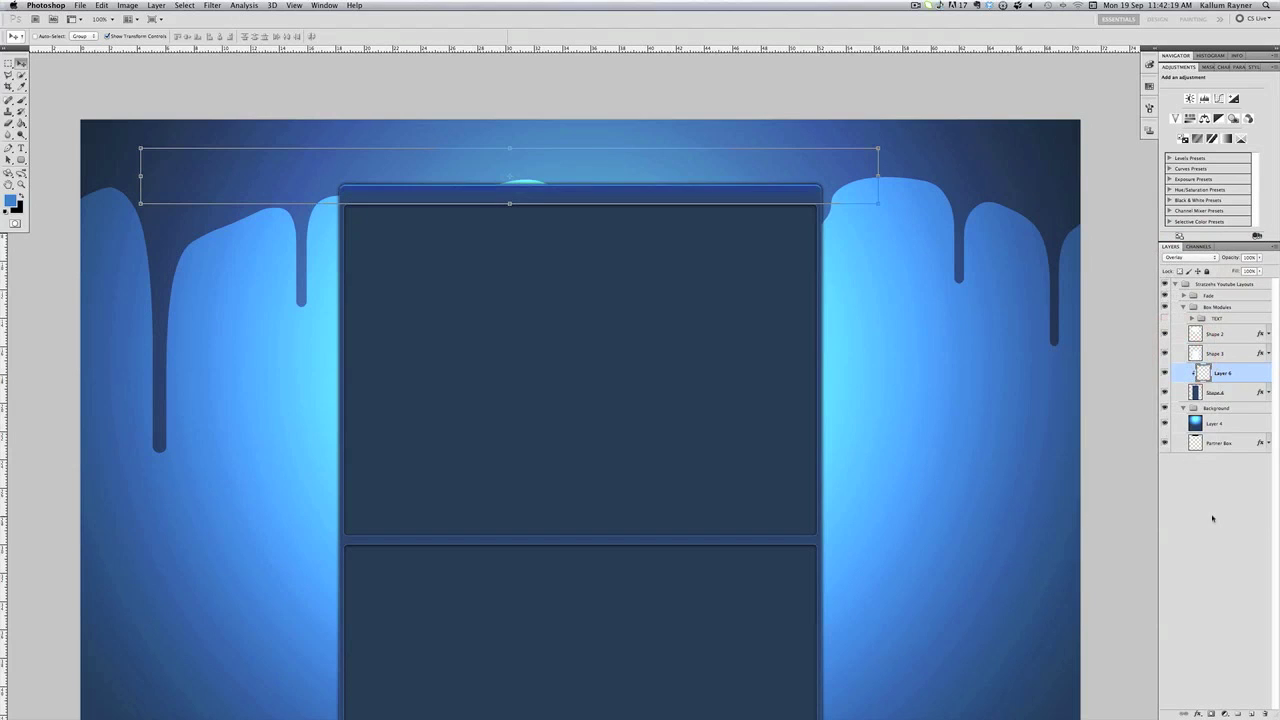
key(x)
click(1201, 528)
- Merge the clipped highlight layer down into Shape 4
click(1233, 373)
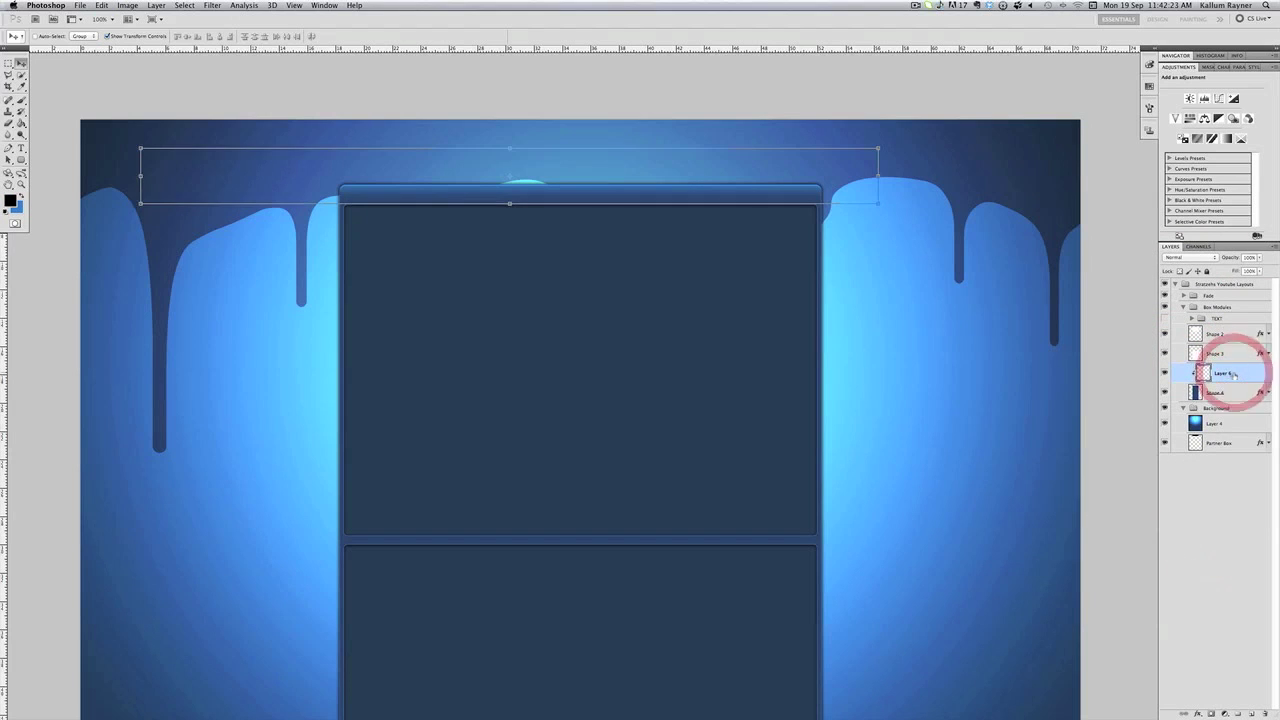
right_click(1233, 373)
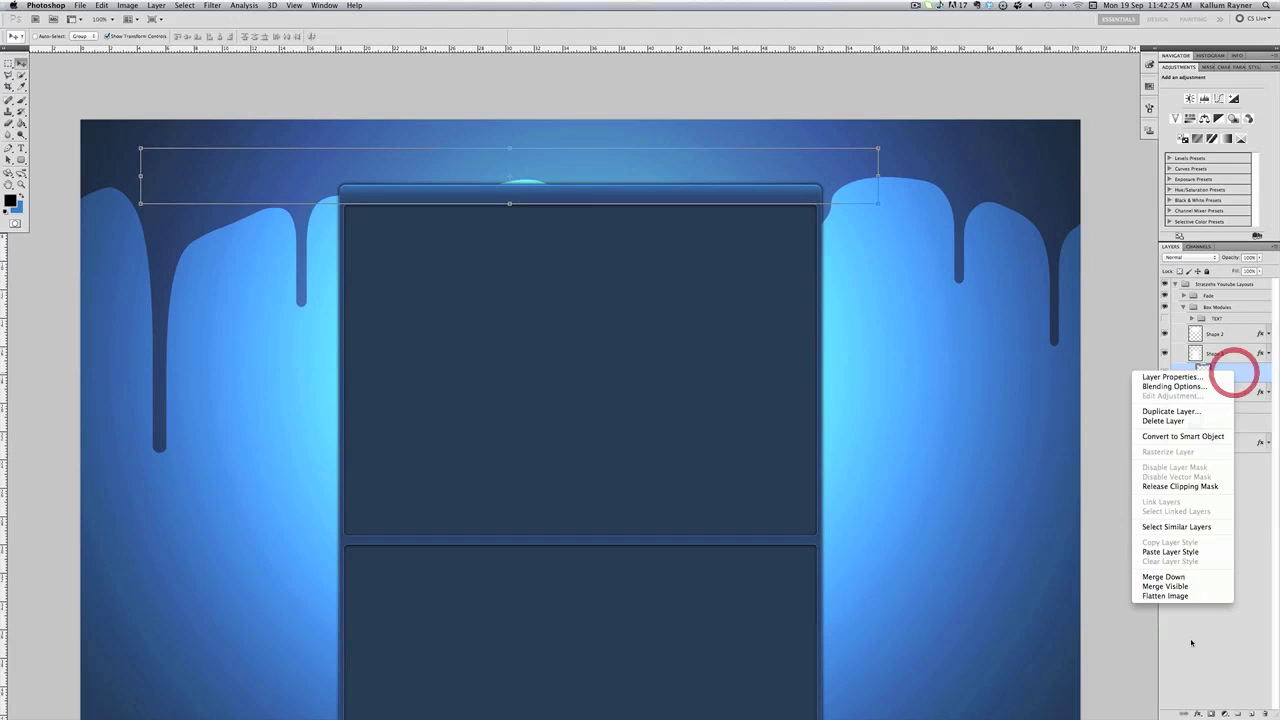
click(1199, 588)
click(1199, 588)
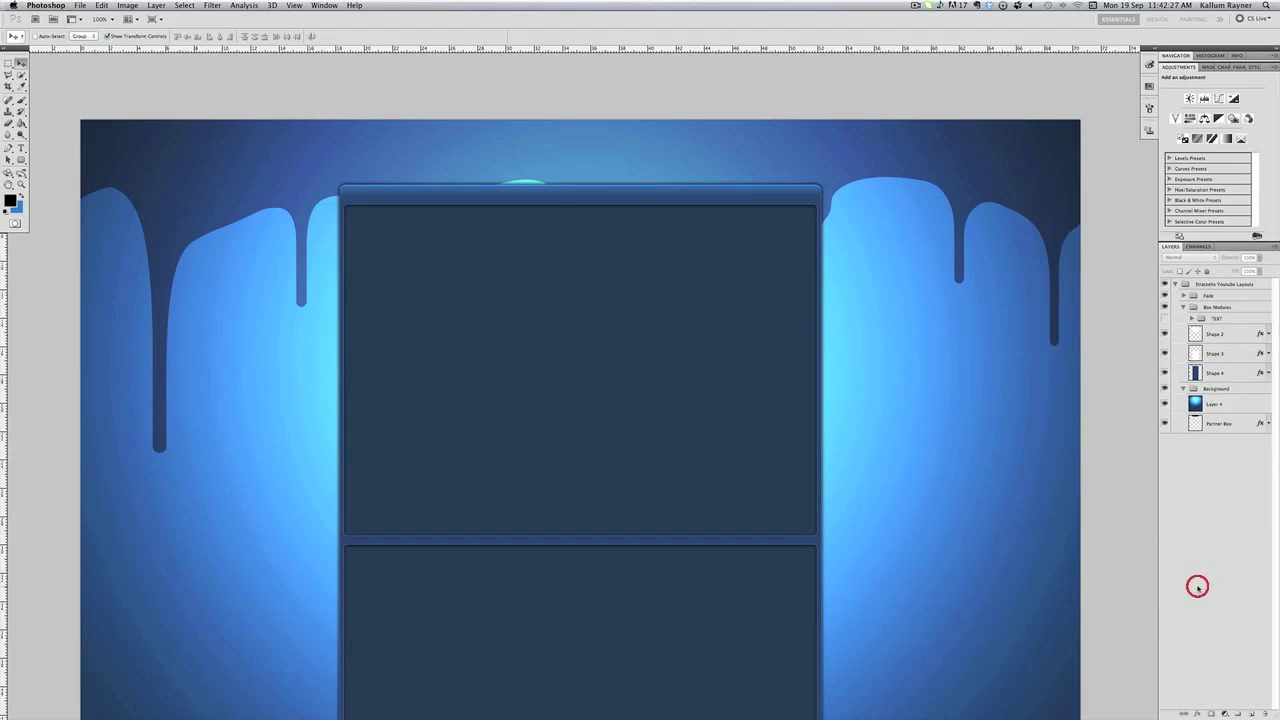
- Make the TEXT group in Box Modules visible and expand it to list its text layers
click(1224, 373)
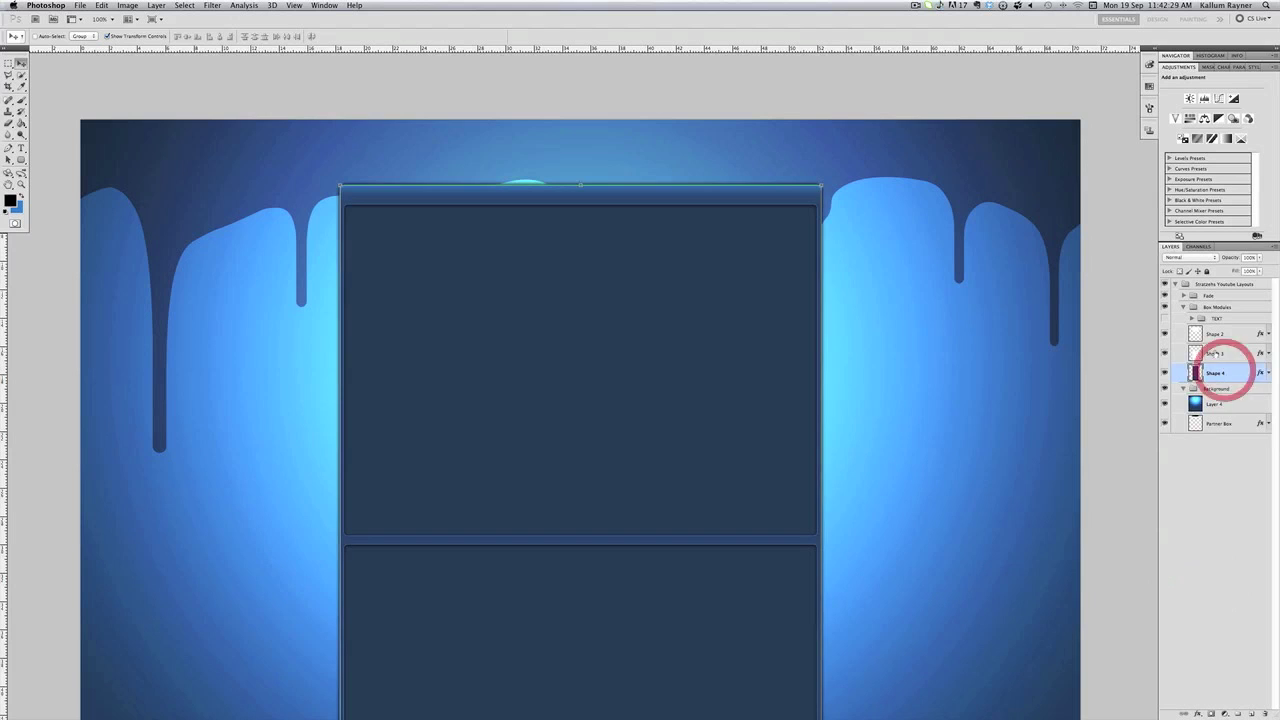
click(1165, 318)
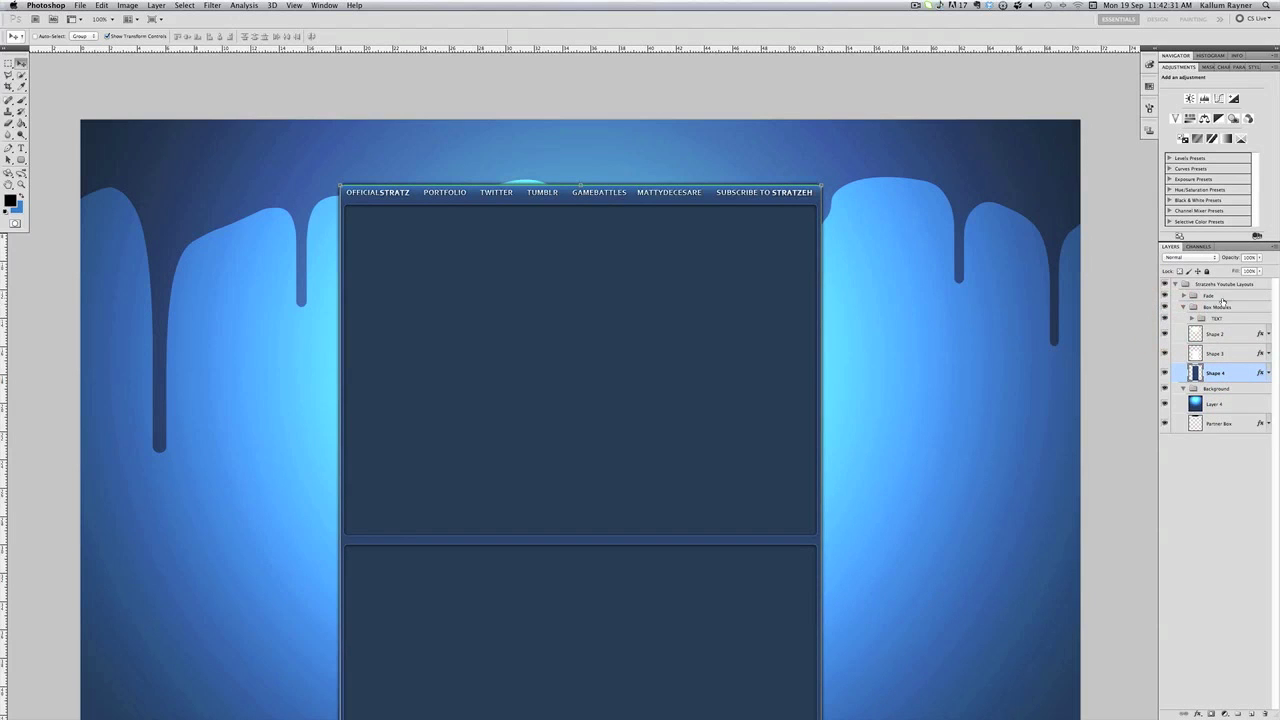
click(1190, 318)
- Inspect the SUBSCRIBE TO STRATZEH text layer's Drop Shadow settings, including opacity, distance, spread and size
click(1228, 333)
double_click(1260, 333)
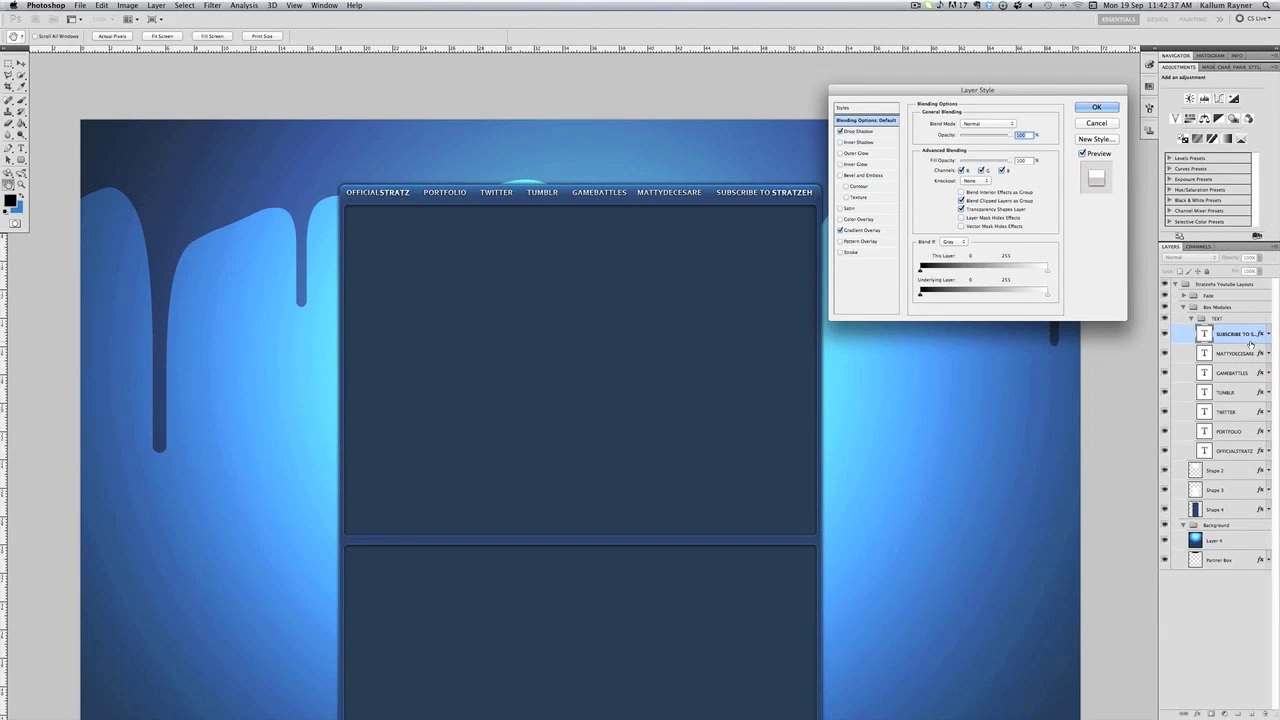
click(864, 230)
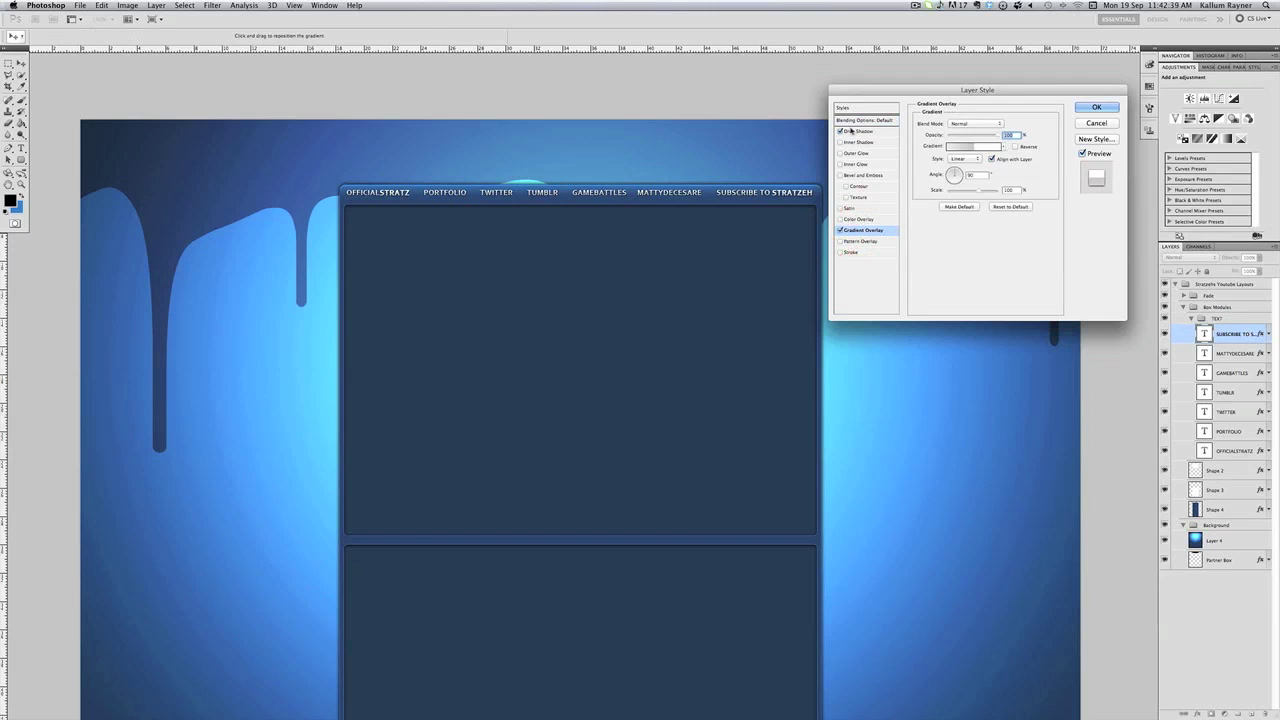
click(856, 131)
click(1012, 135)
click(1012, 165)
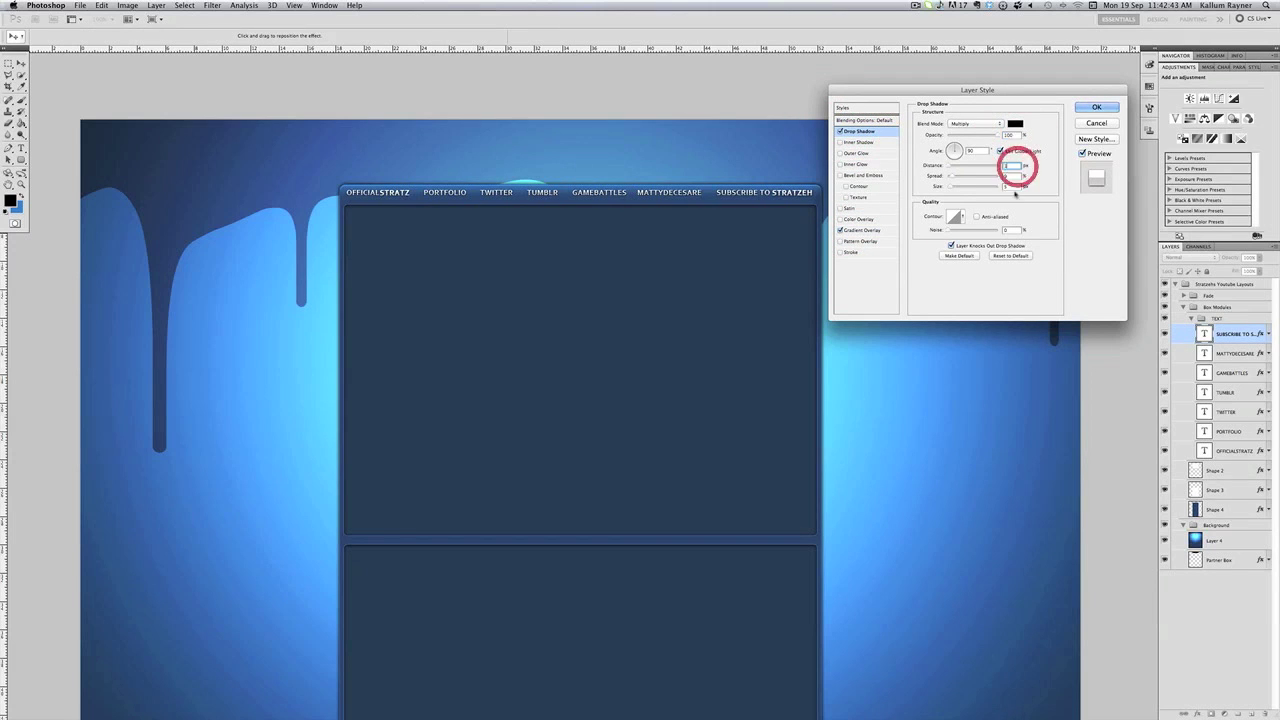
click(1014, 176)
click(1012, 187)
- Examine the text layer's Gradient Overlay and its colour stops, close the layer style and collapse the TEXT group
click(862, 230)
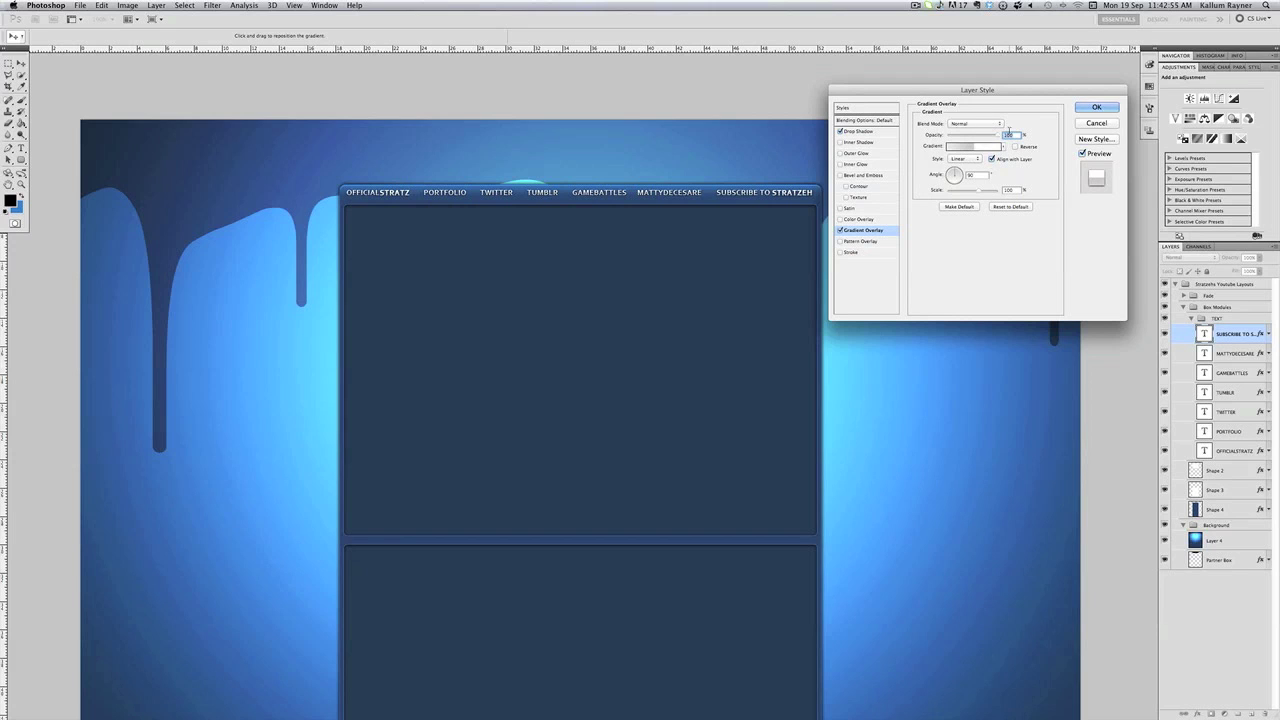
click(1010, 132)
click(973, 146)
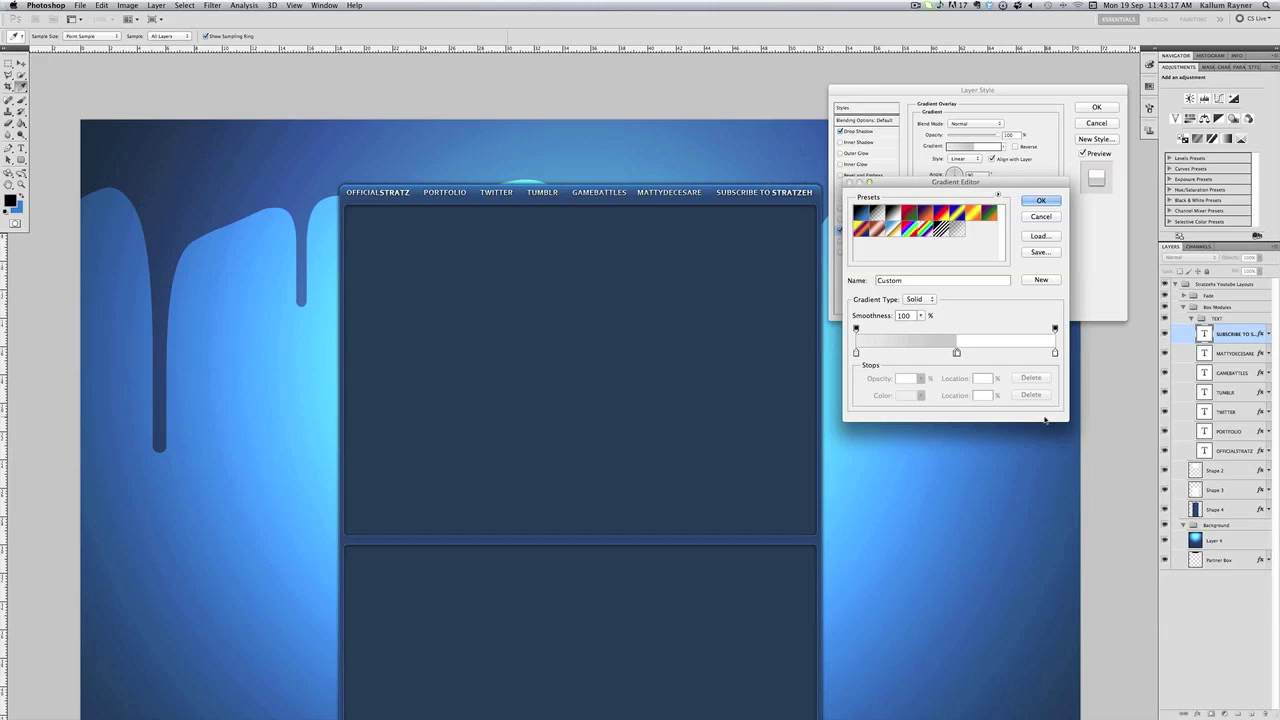
click(1035, 203)
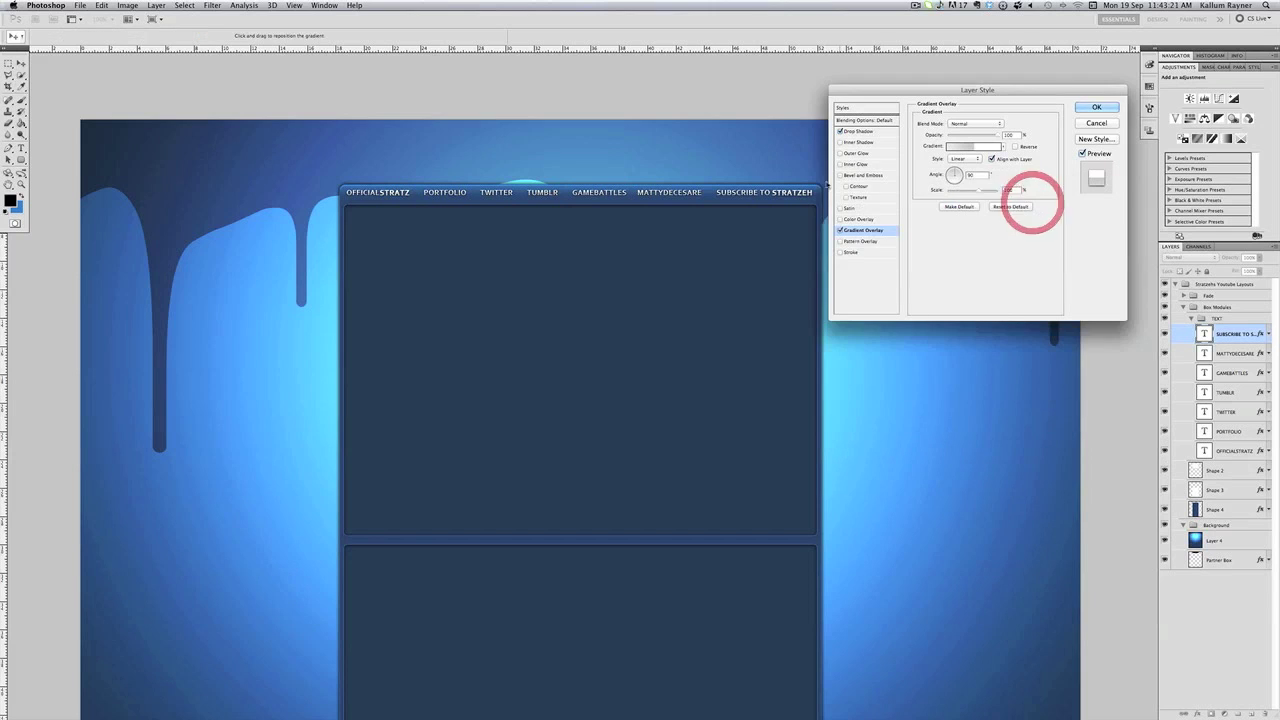
click(1100, 108)
click(1217, 571)
click(1191, 318)
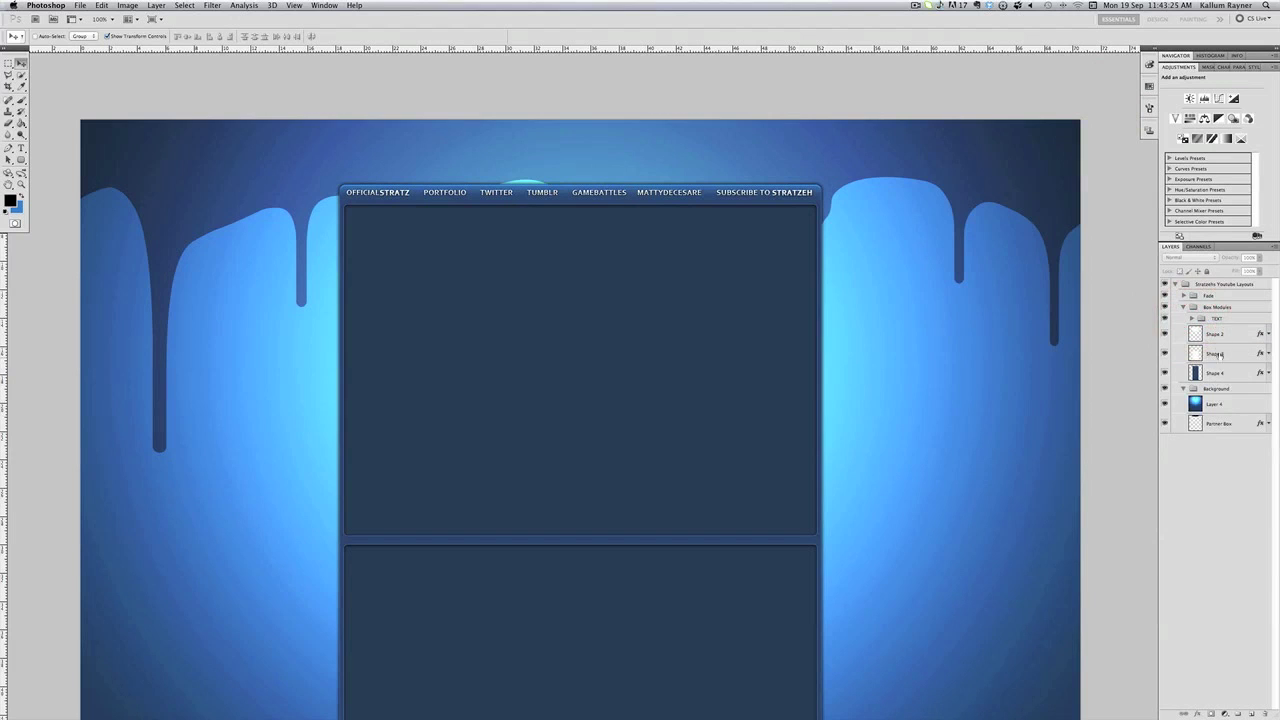
- Create a new layer above Shape 4 and clip it to Shape 4
click(1221, 336)
click(1220, 353)
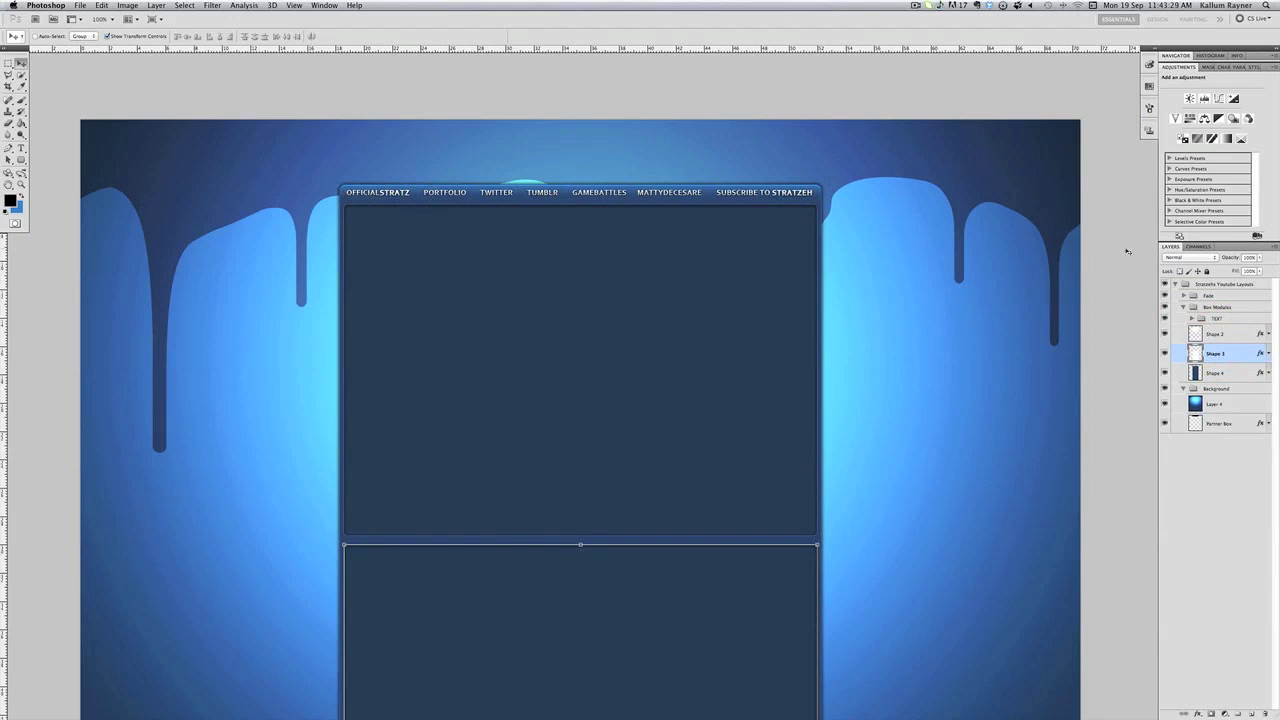
click(1218, 334)
click(1233, 370)
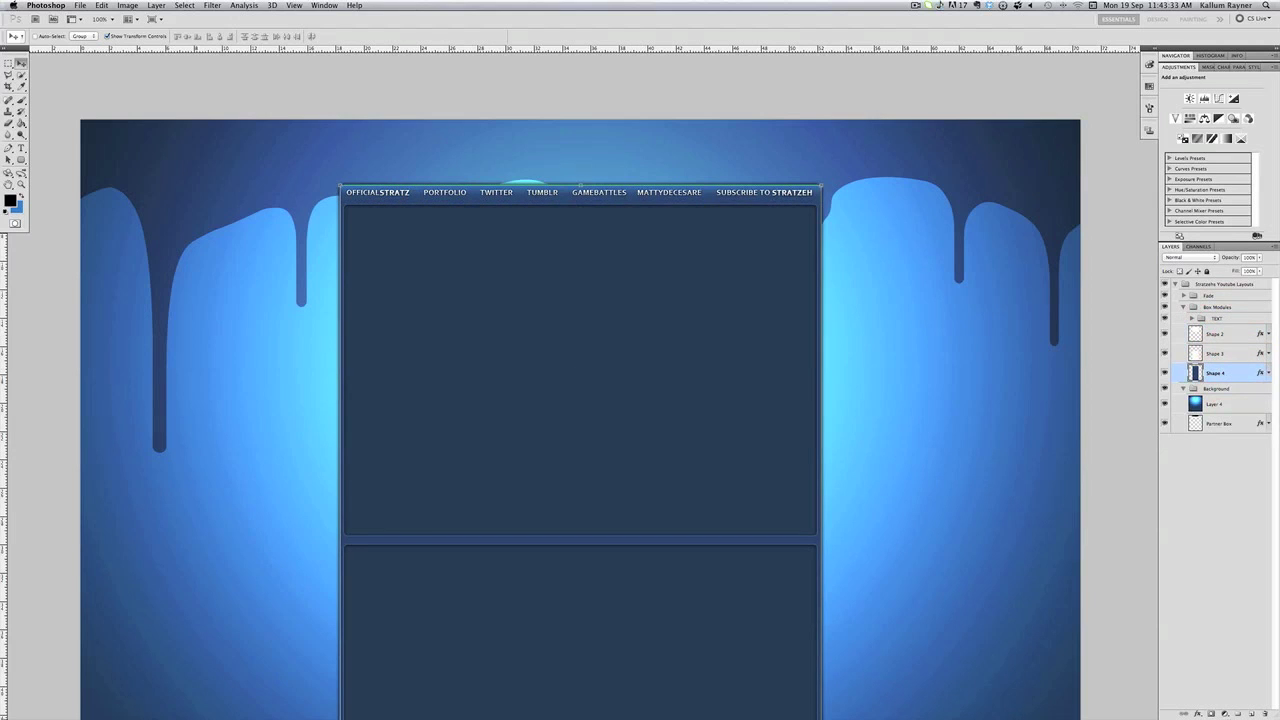
click(1252, 713)
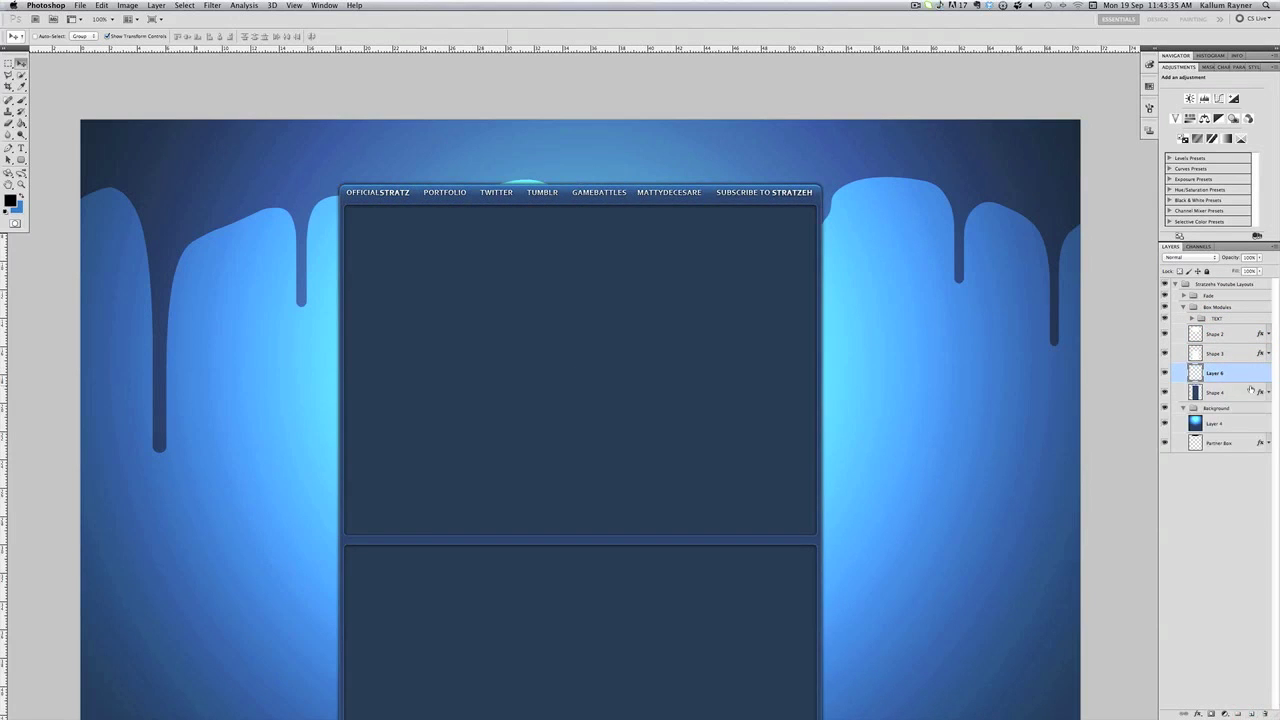
alt+click(1254, 381)
- Select a thin horizontal strip just below the navigation text and paint it black across the box on the clipped layer
click(21, 184)
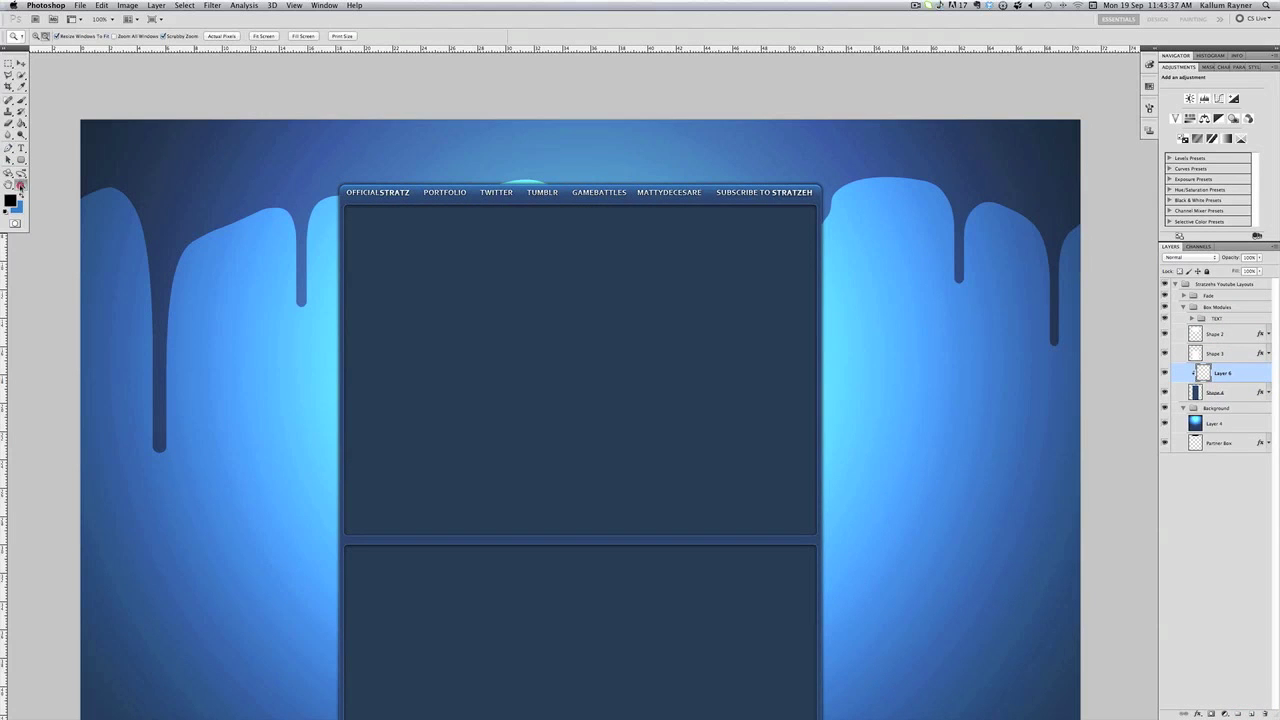
drag(577, 223, 585, 231)
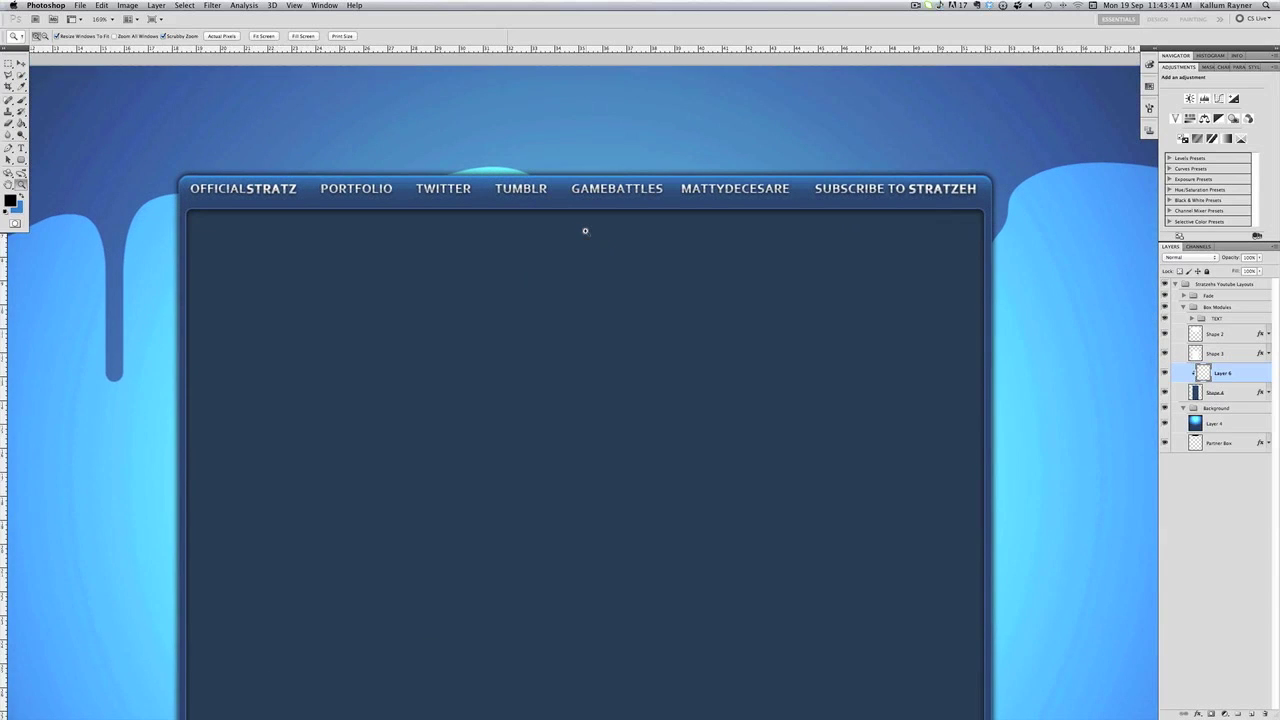
scroll(585, 231, right, 2)
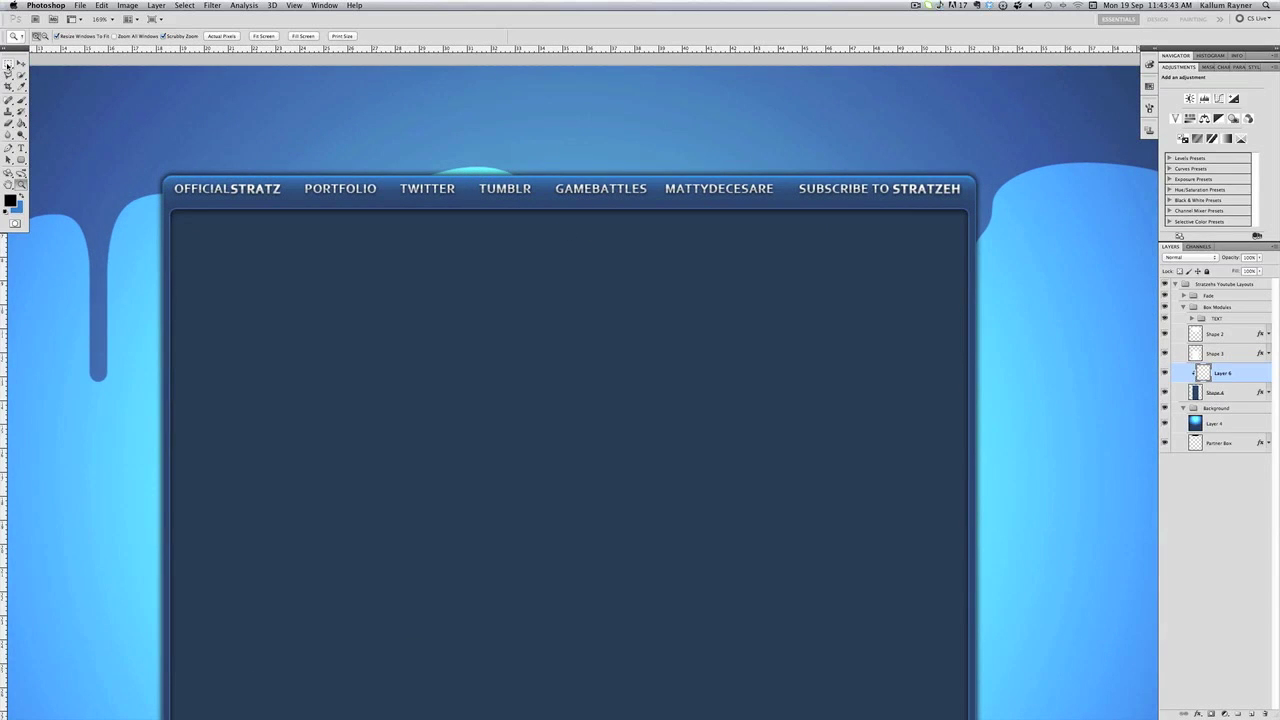
drag(8, 63, 45, 62)
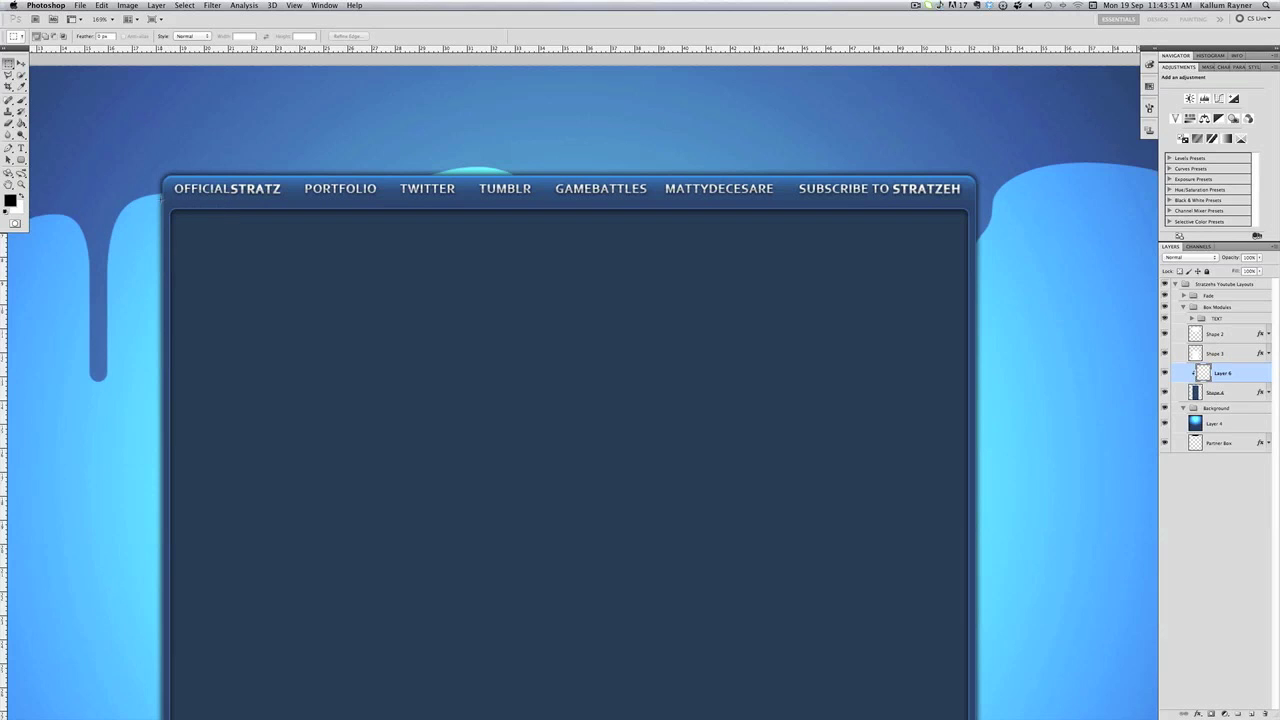
drag(156, 200, 1072, 200)
drag(1073, 200, 1073, 201)
key(b)
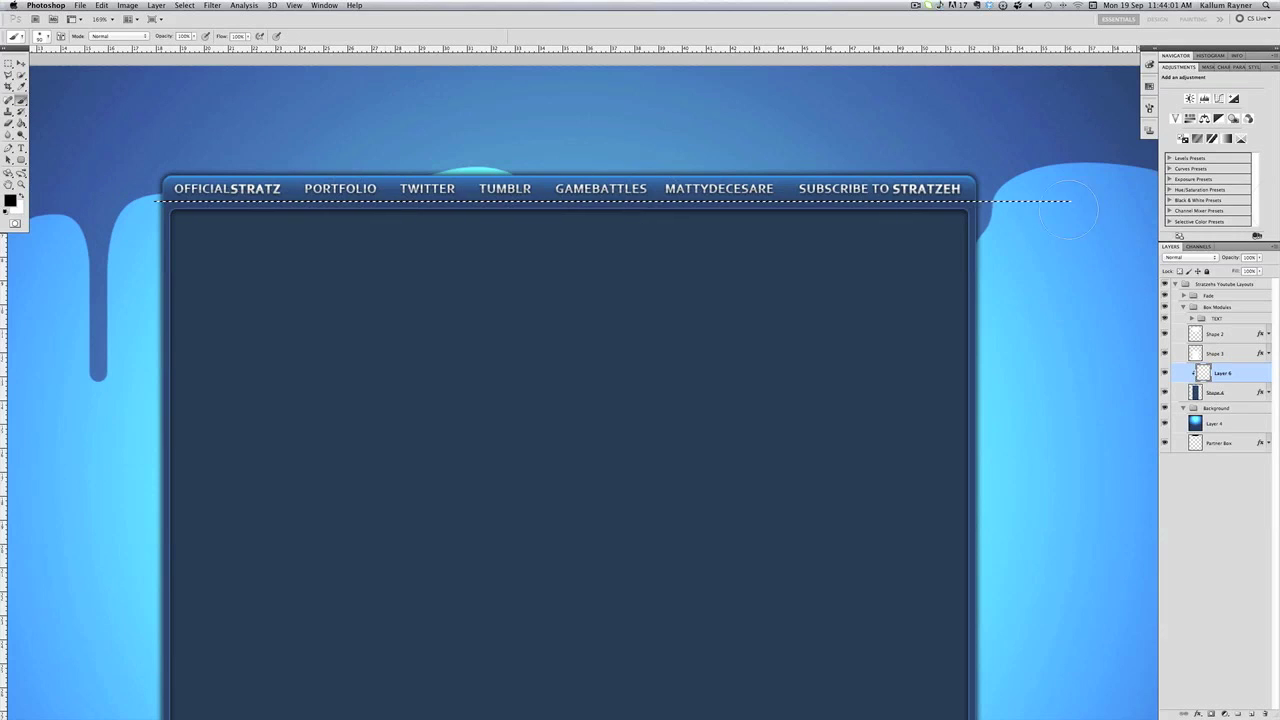
key(super+d)
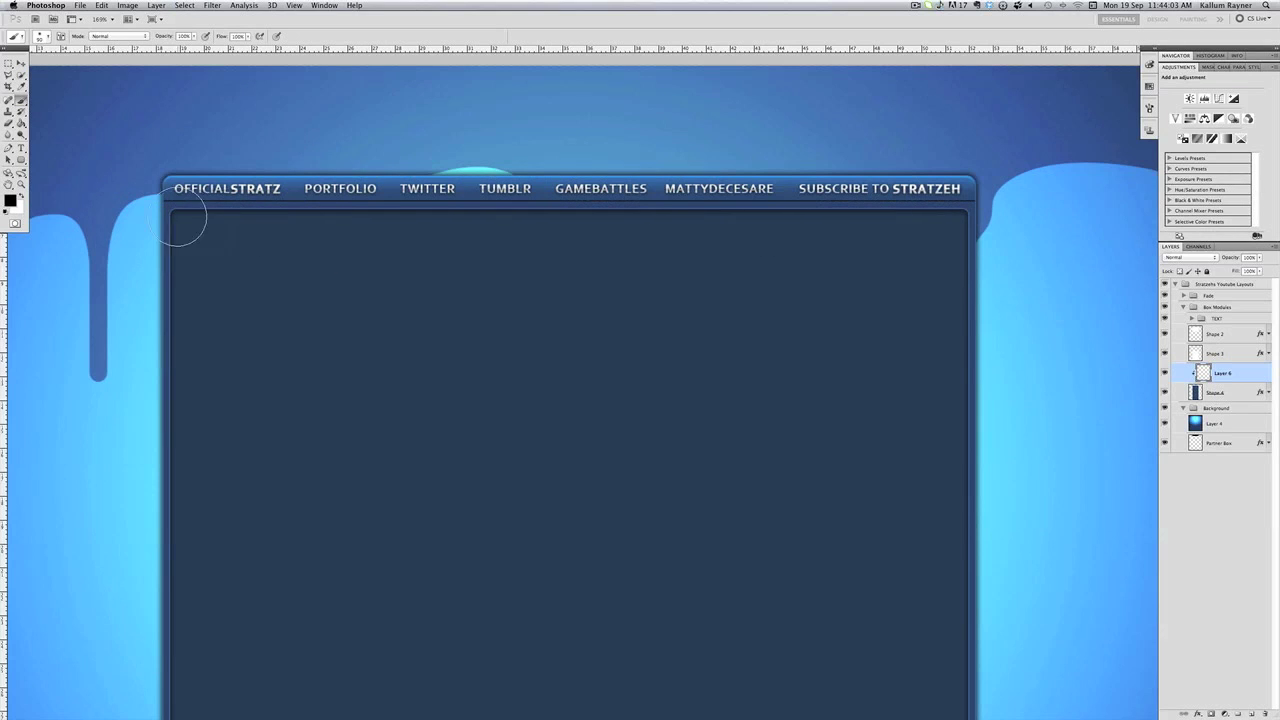
key(super+shift+d)
key(super+d)
key(super+z)
- Select a thin horizontal strip directly beneath the black line, paint it white across the box and deselect
click(21, 184)
click(222, 36)
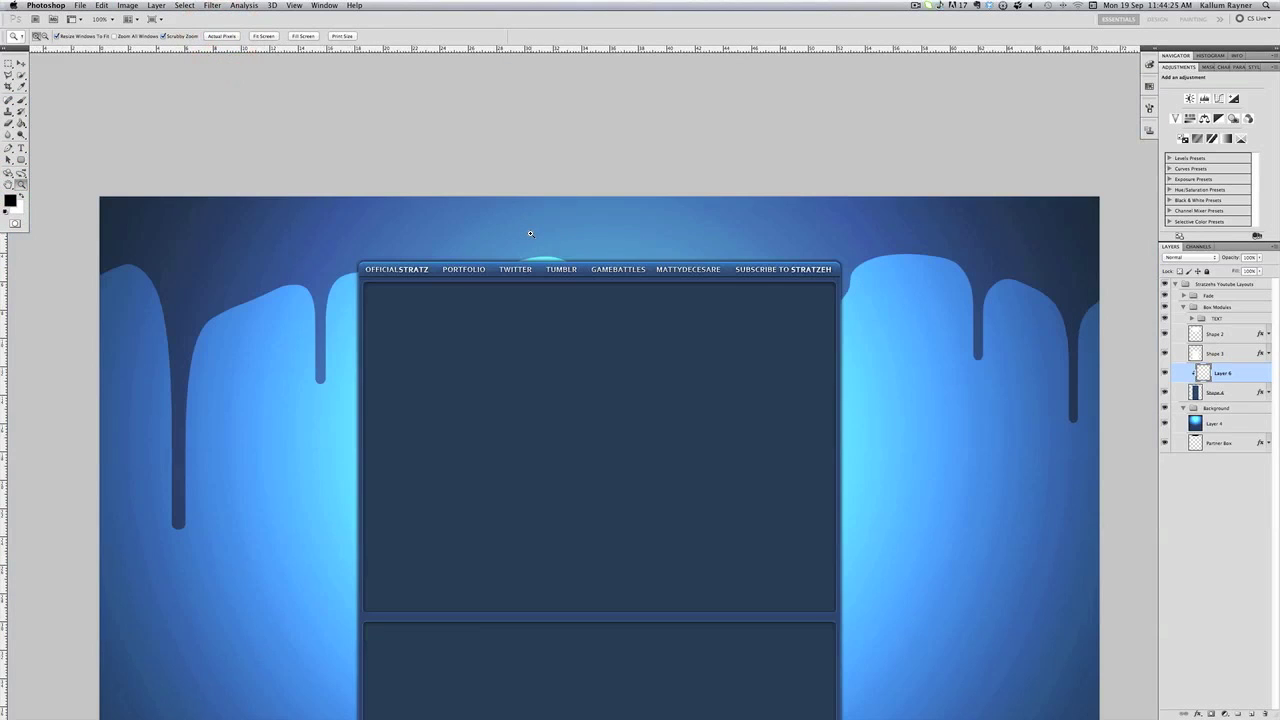
scroll(529, 234, right, 2)
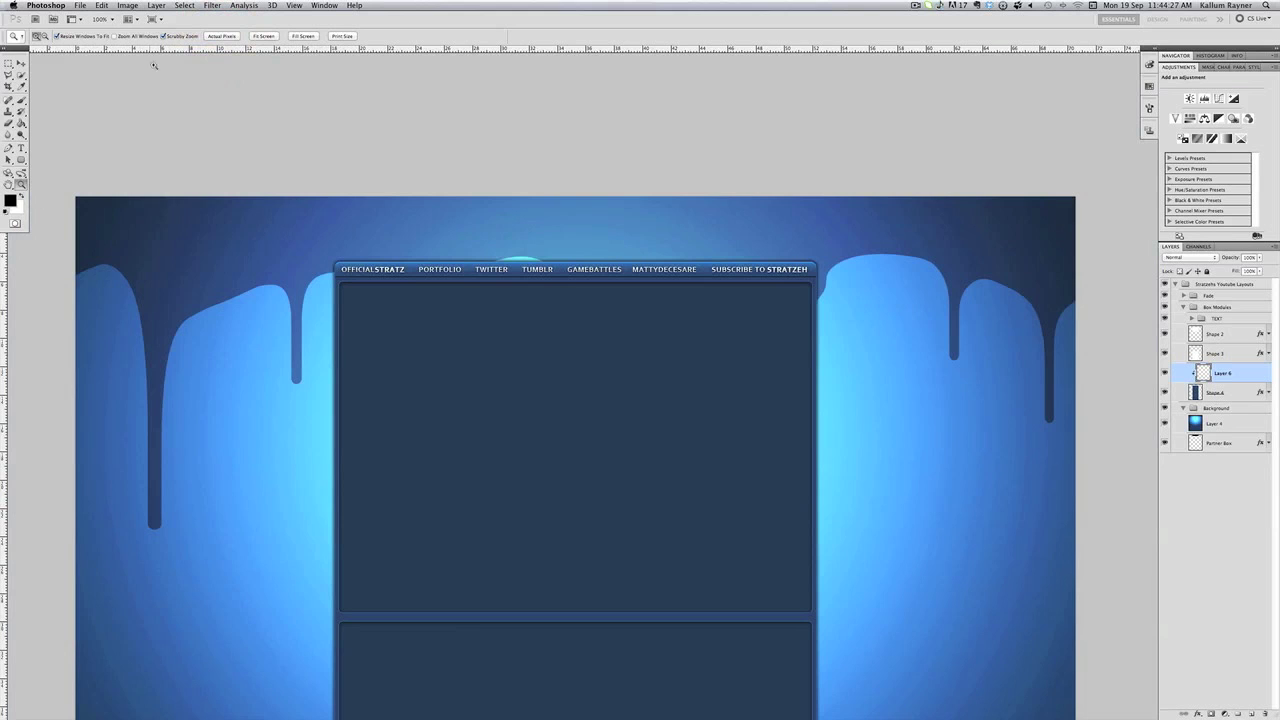
click(471, 275)
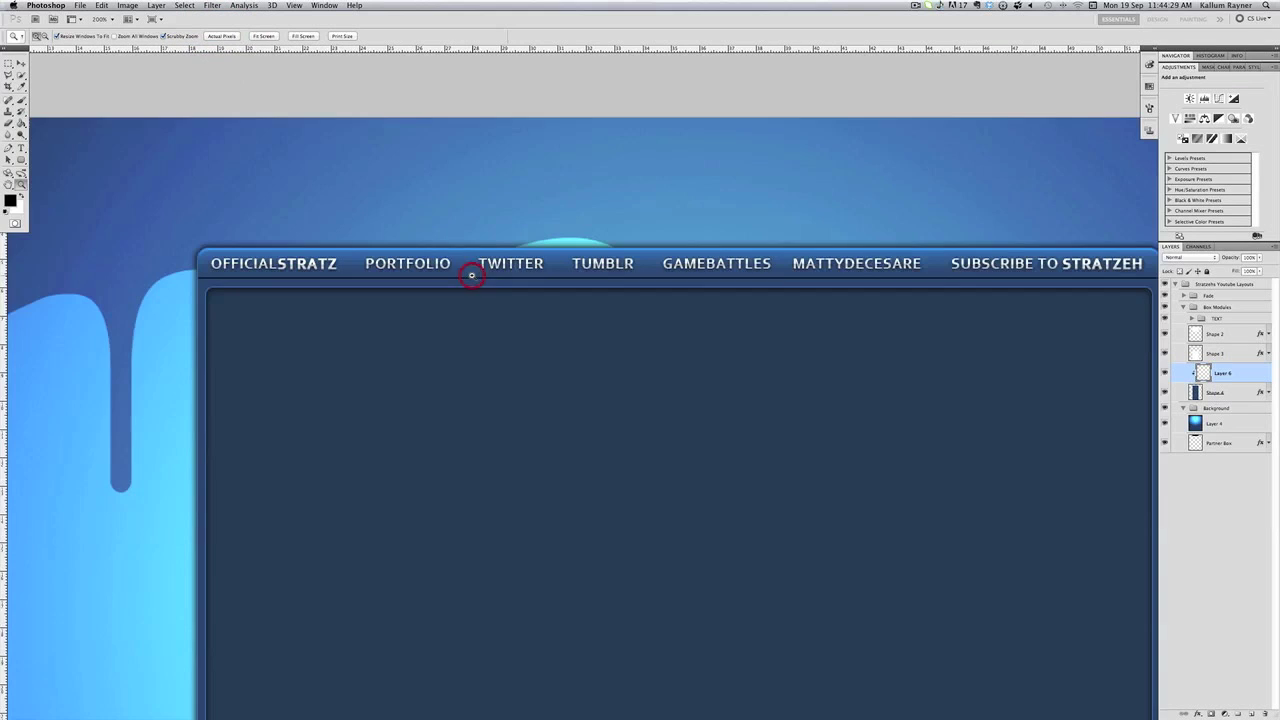
scroll(471, 276, right, 4)
click(7, 65)
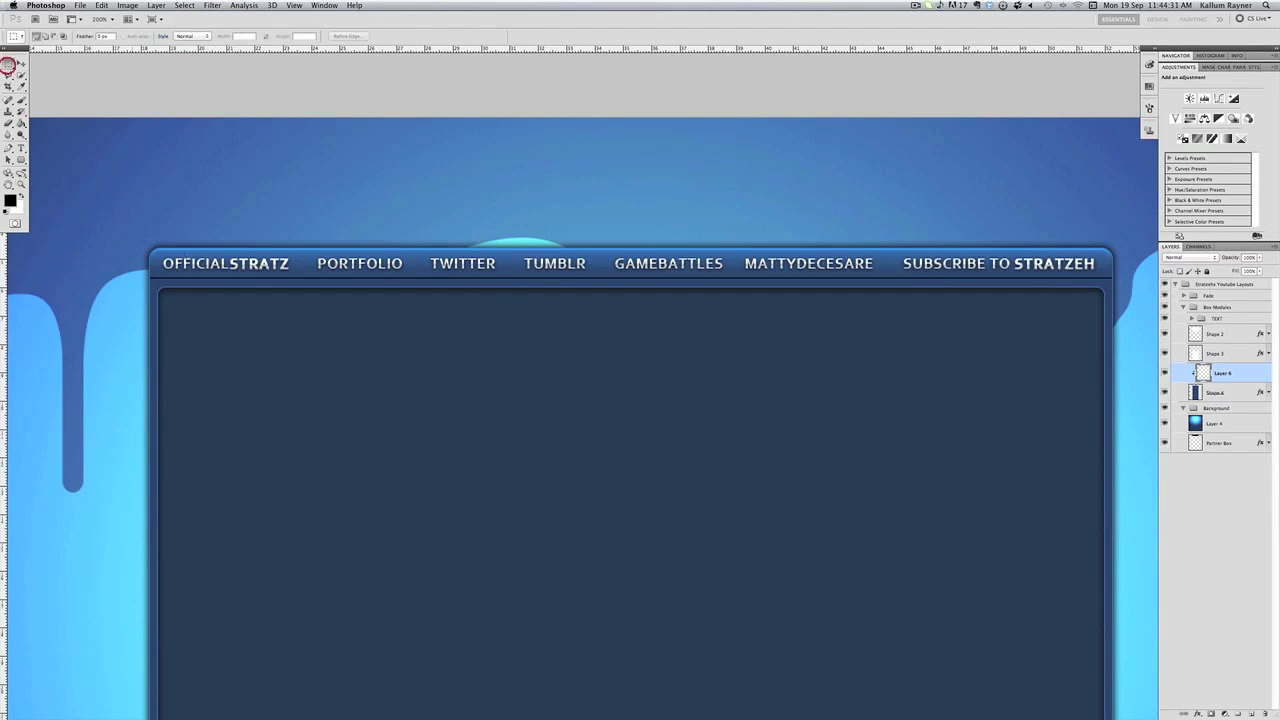
scroll(921, 300, right, 3)
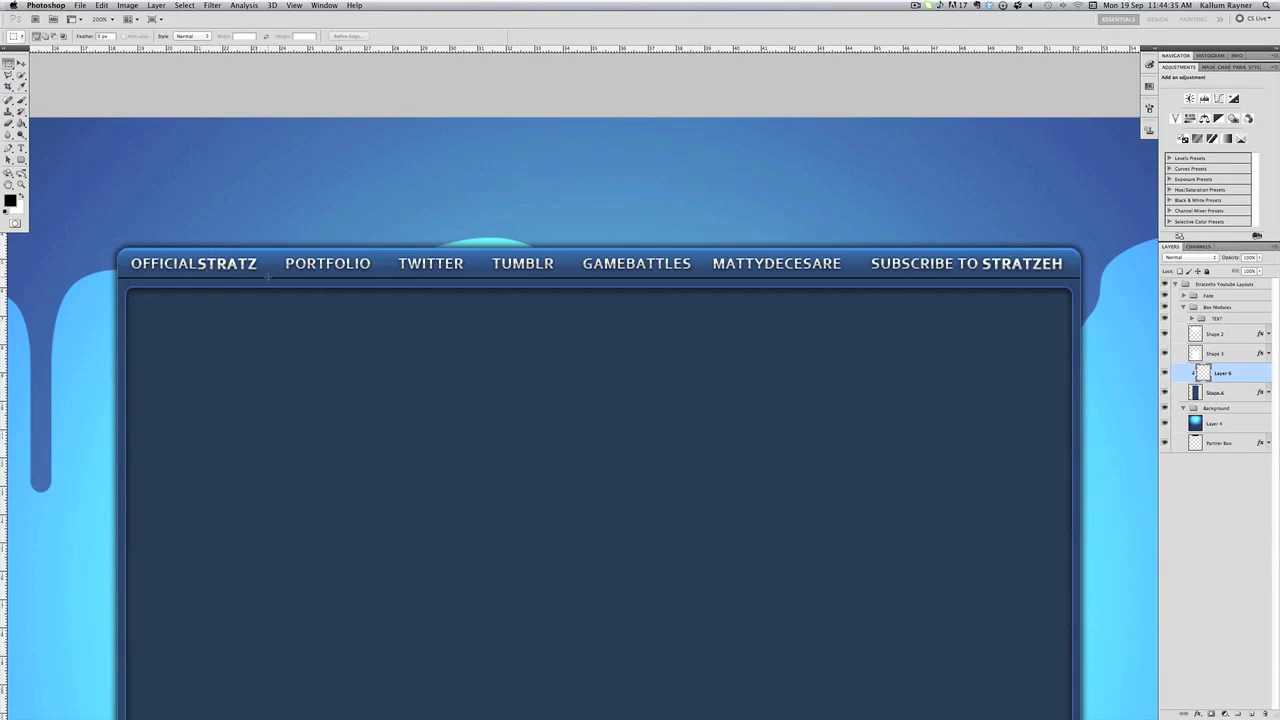
drag(122, 277, 1110, 715)
click(21, 100)
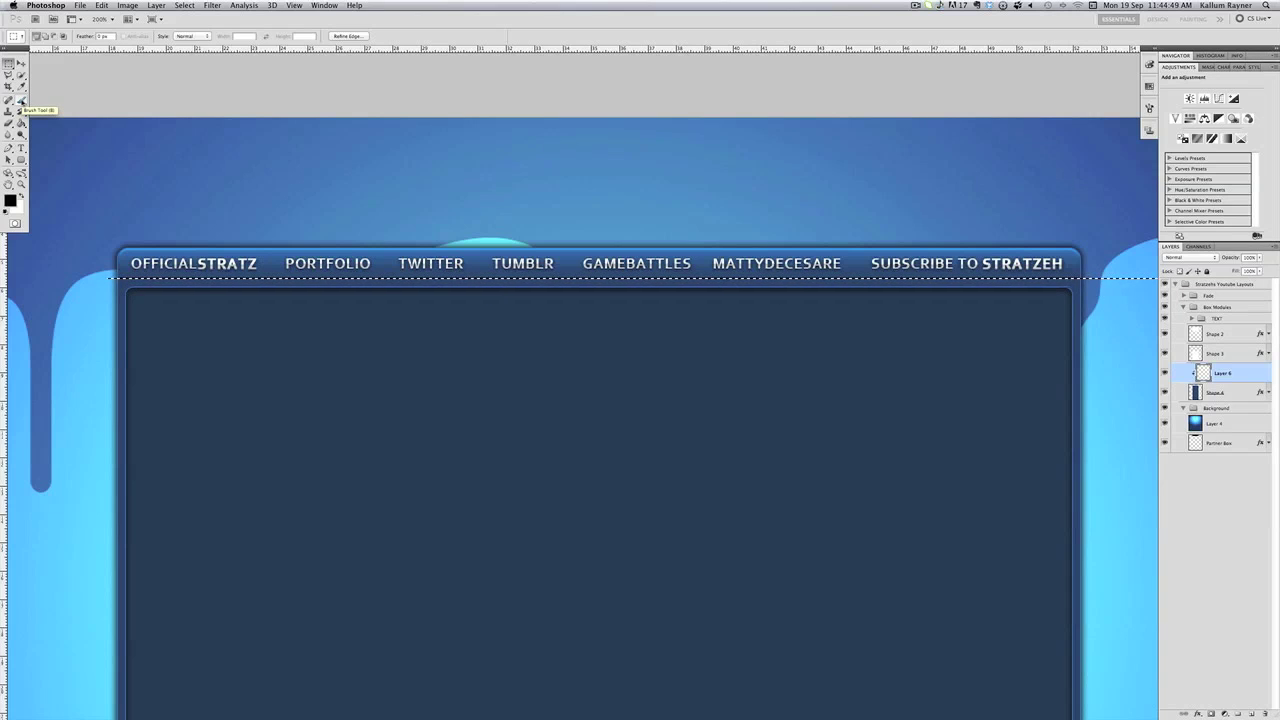
click(20, 195)
click(21, 100)
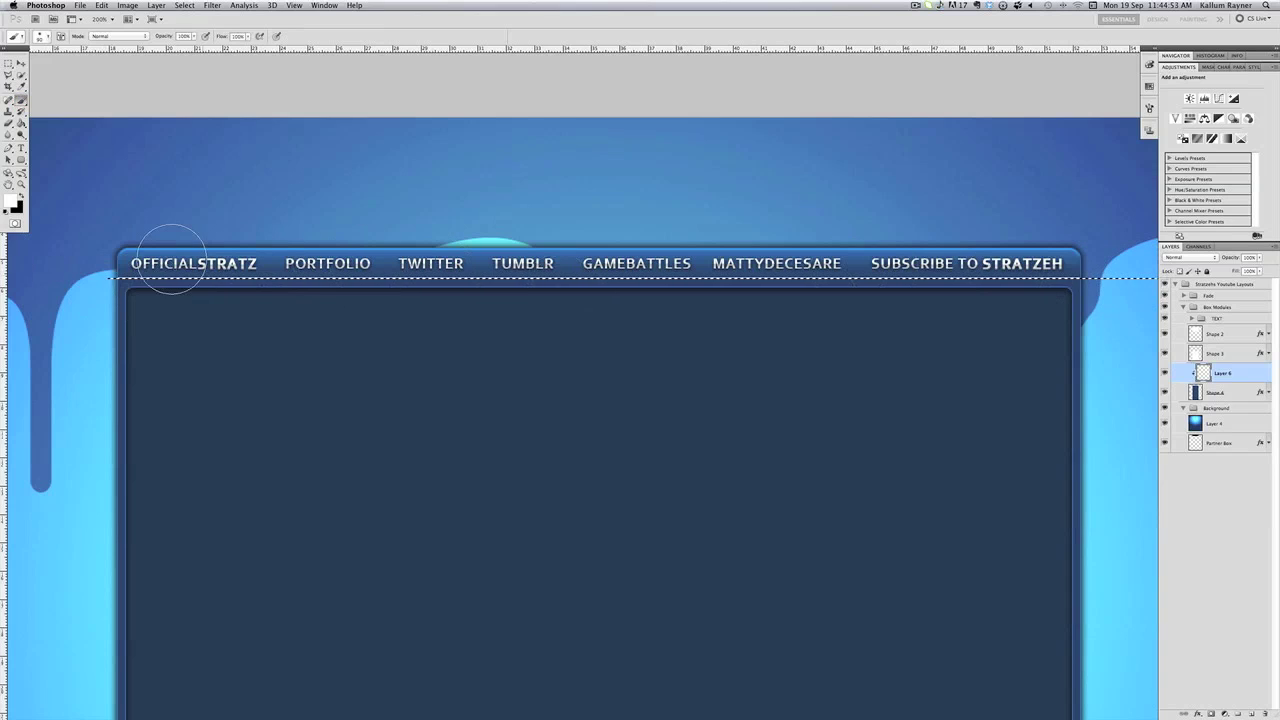
key(super+d)
key(super+z)
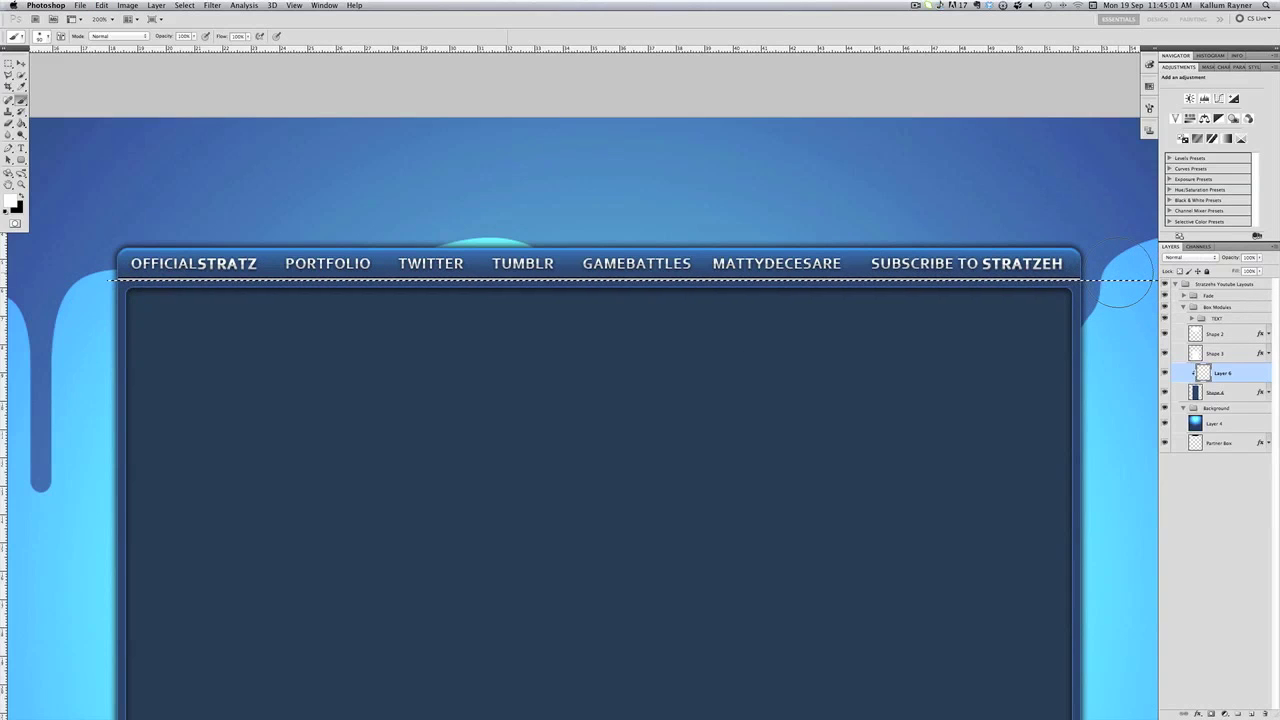
key(super+d)
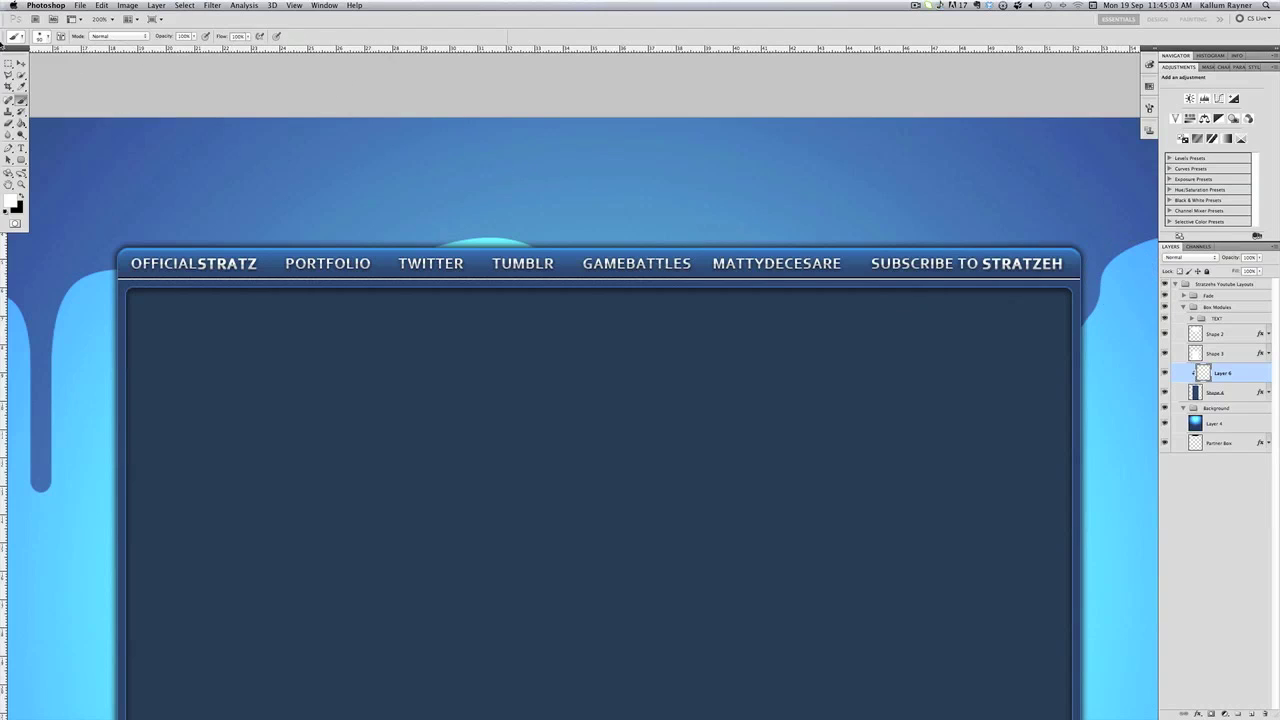
- Set the clipped line layer's blend mode to Overlay and its opacity to 80%
click(20, 62)
click(1193, 558)
click(1230, 373)
click(1190, 257)
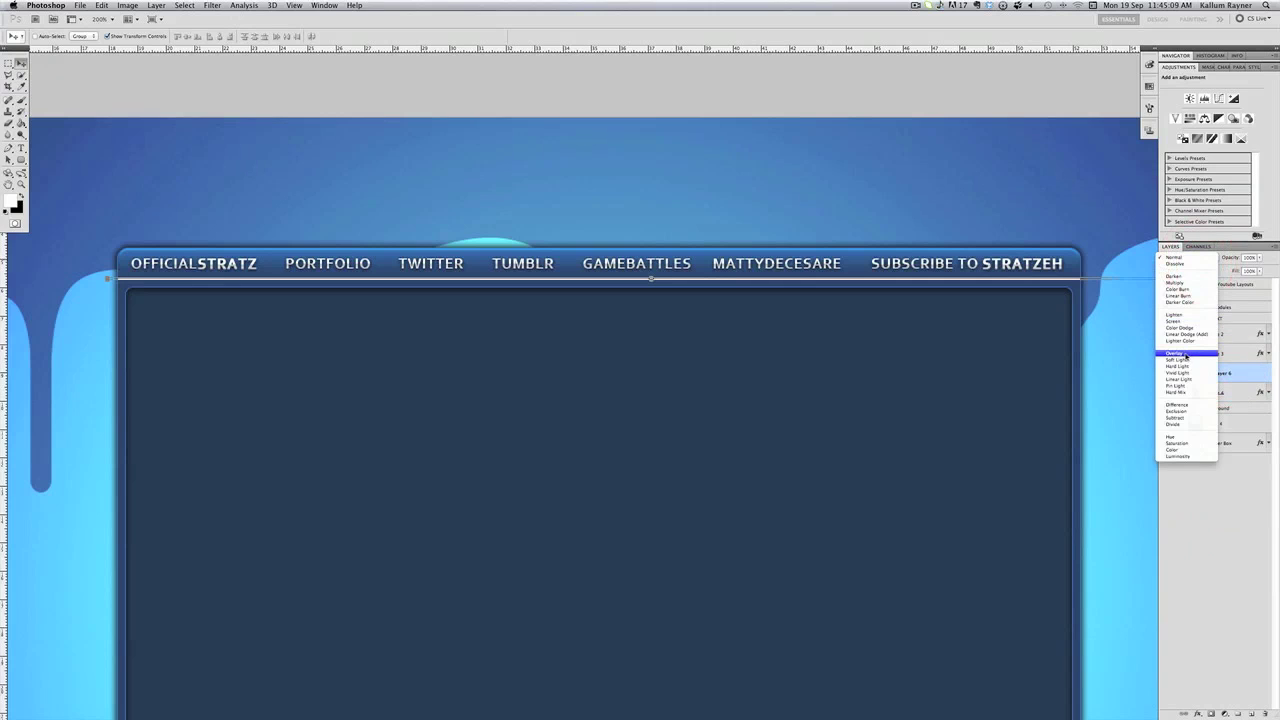
click(1238, 380)
click(1243, 256)
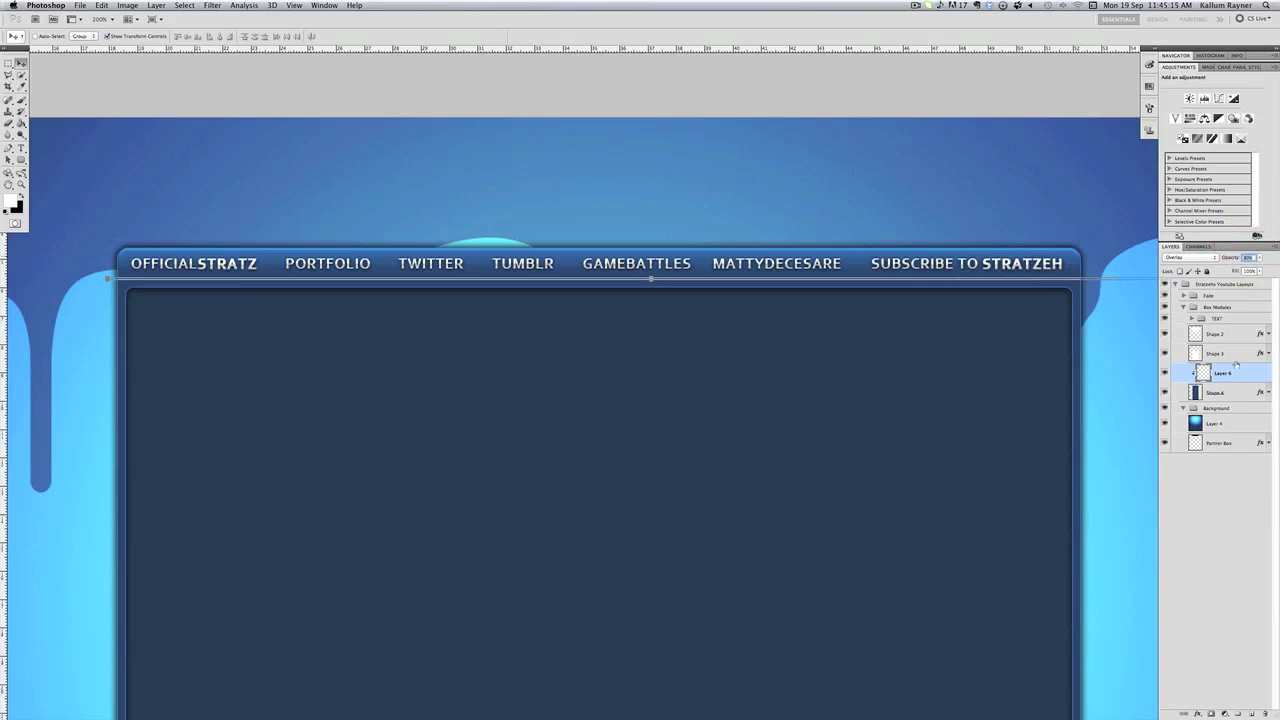
click(1232, 562)
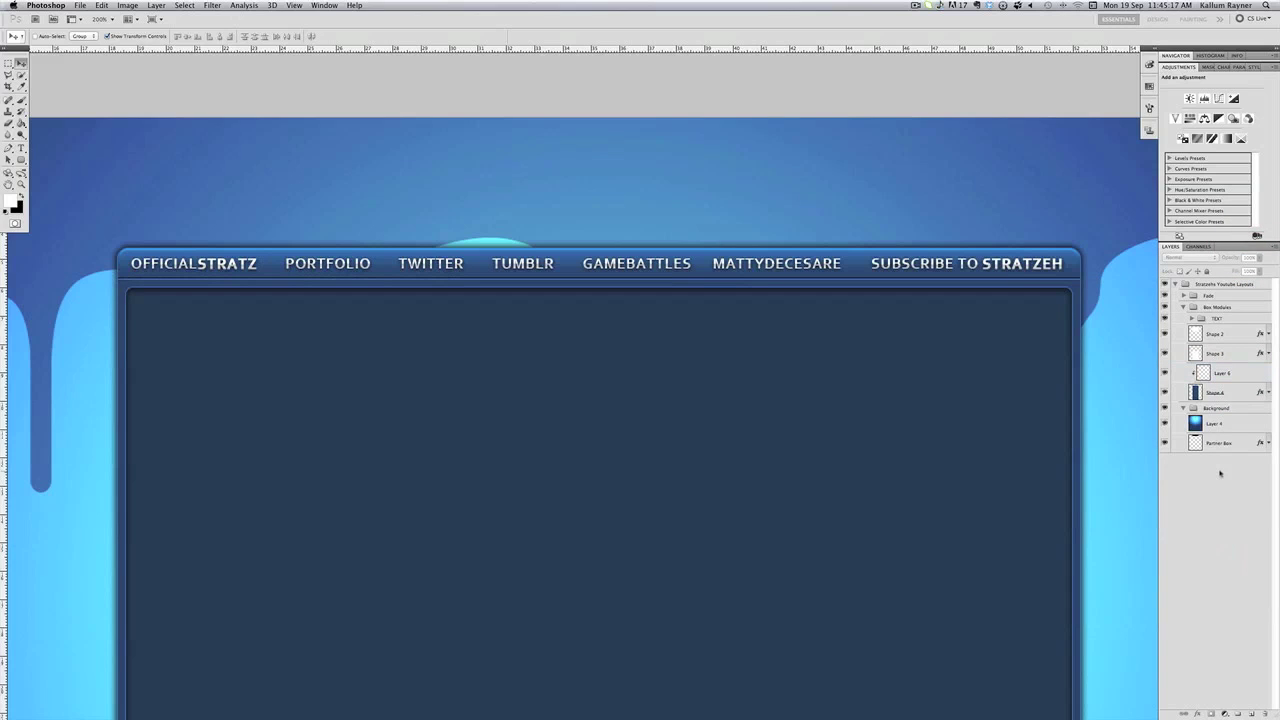
- Make a thin vertical selection between OFFICIALSTRATZ and PORTFOLIO on the clipped layer, with black as the foreground colour
click(1247, 377)
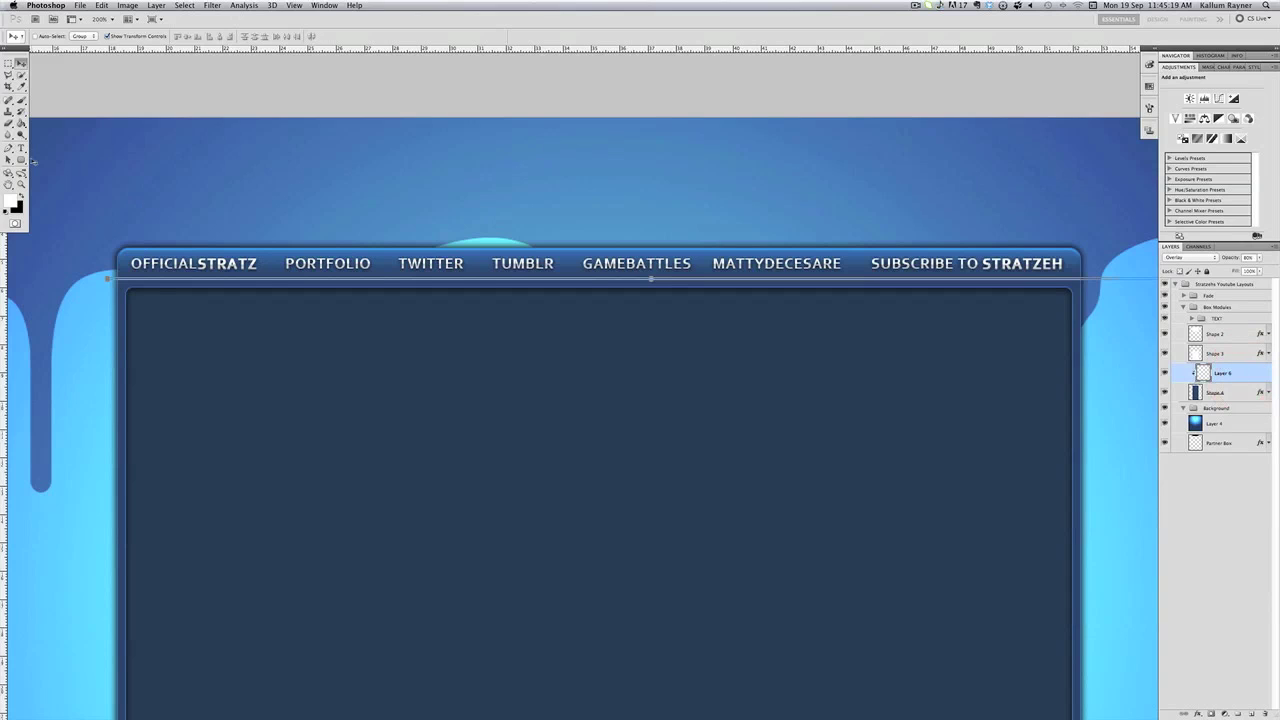
click(9, 63)
click(22, 197)
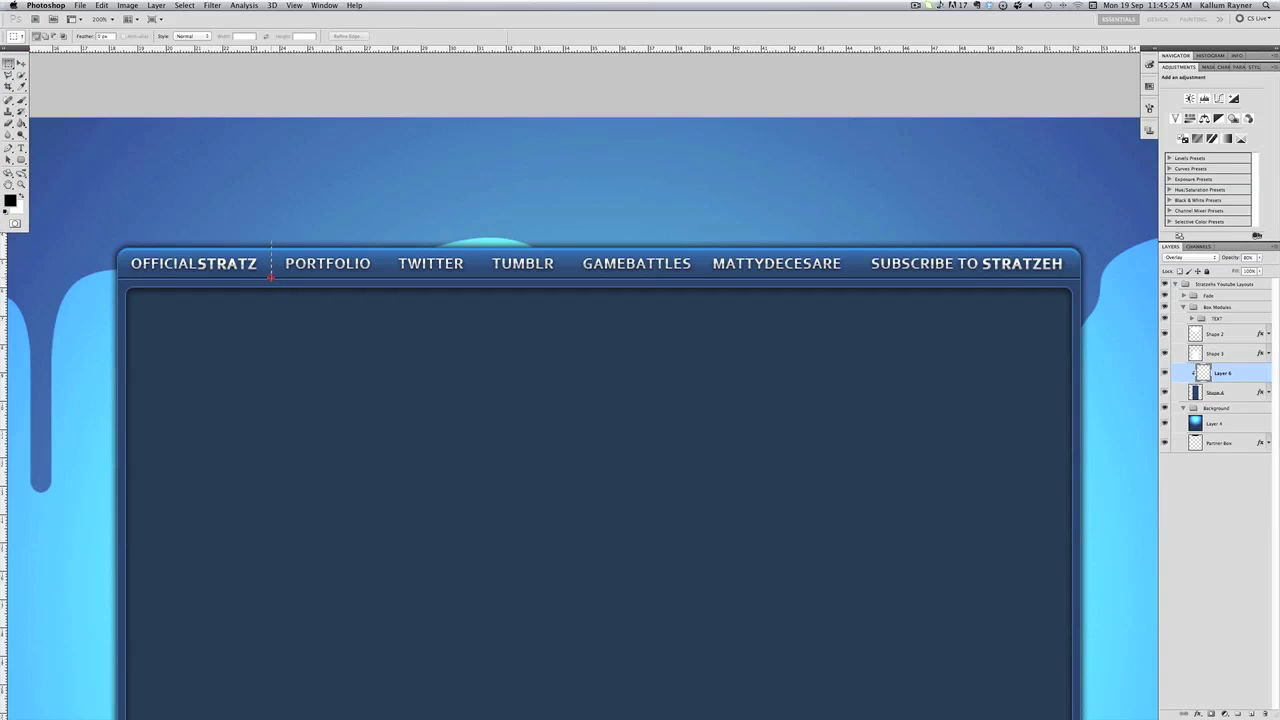
drag(270, 276, 271, 277)
drag(288, 229, 272, 298)
drag(272, 298, 277, 300)
click(19, 99)
click(20, 186)
click(278, 277)
click(286, 273)
click(297, 269)
click(300, 276)
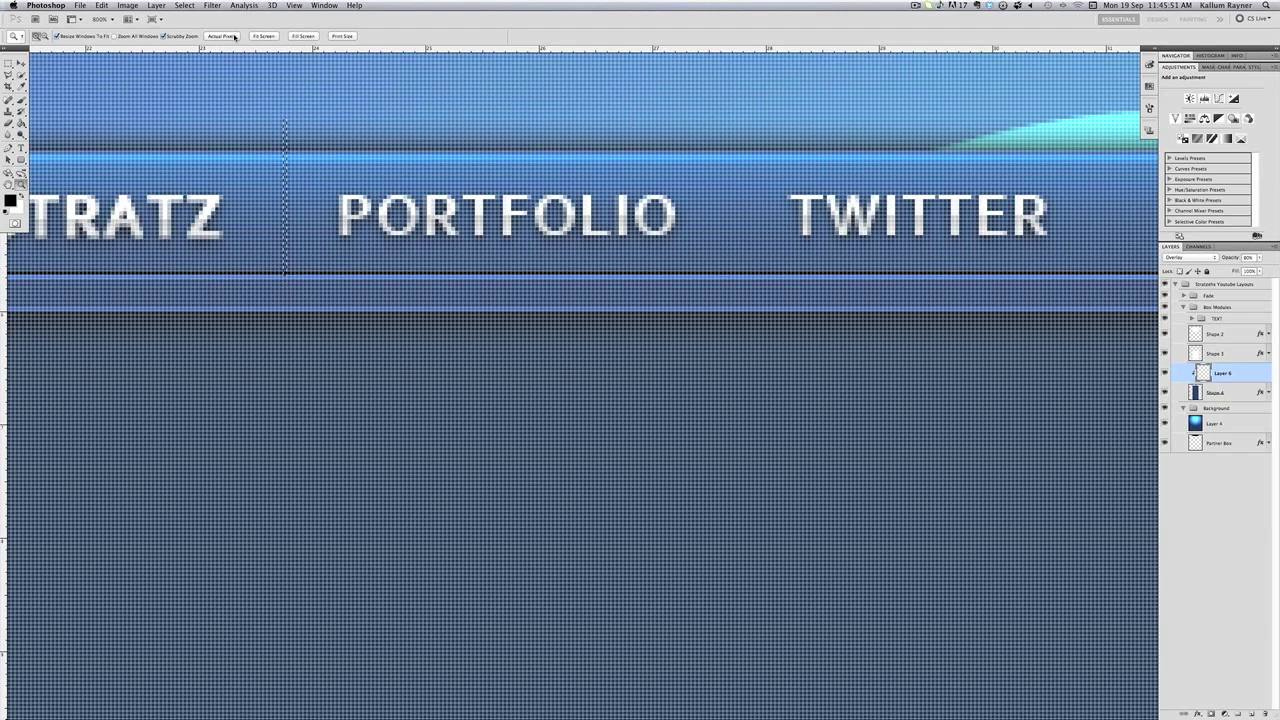
- Paint thin black vertical dividers between the navigation items on the clipped layer and clear the selection
click(224, 36)
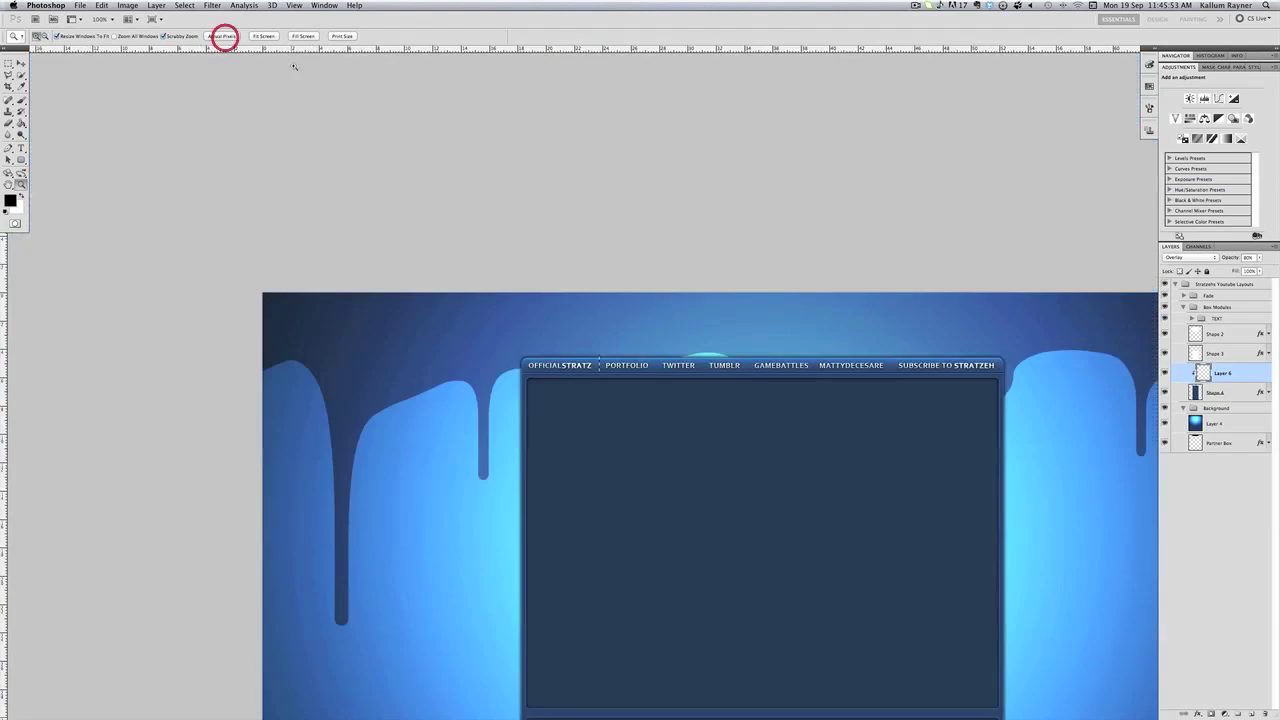
scroll(674, 397, right, 4)
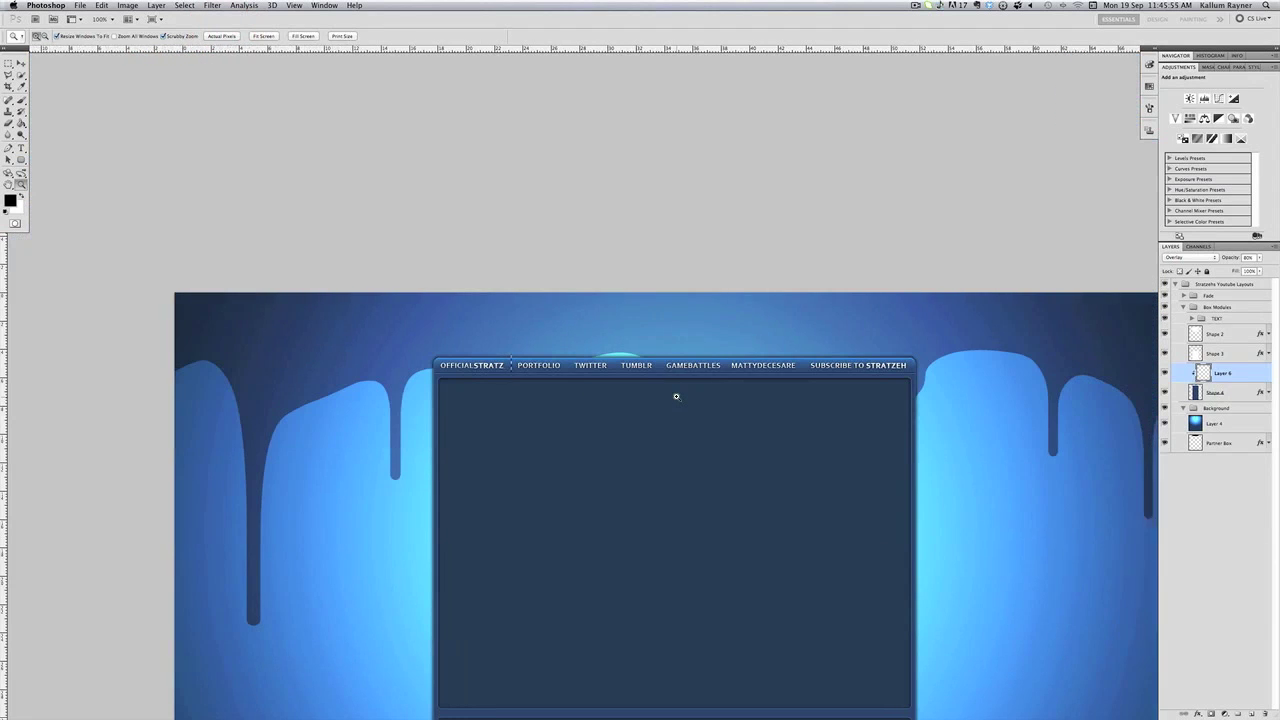
scroll(674, 397, right, 3)
click(20, 100)
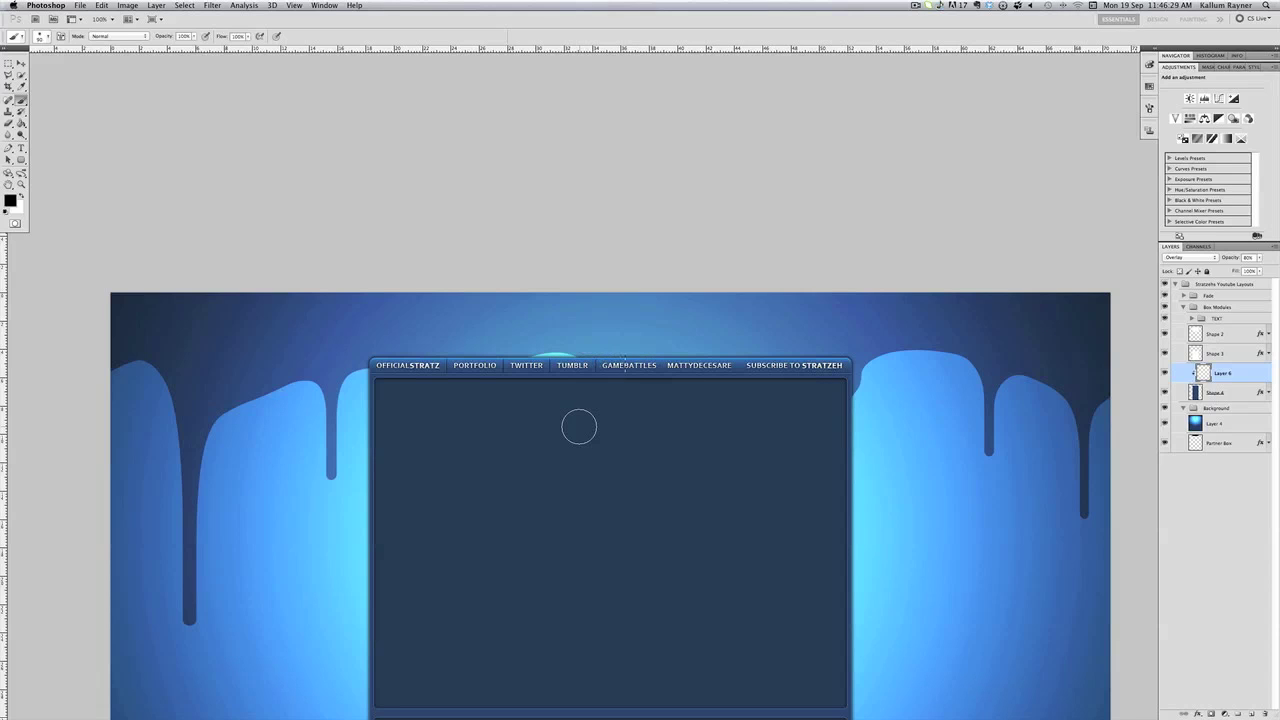
drag(665, 362, 661, 364)
key(super+d)
click(21, 184)
scroll(771, 391, right, 2)
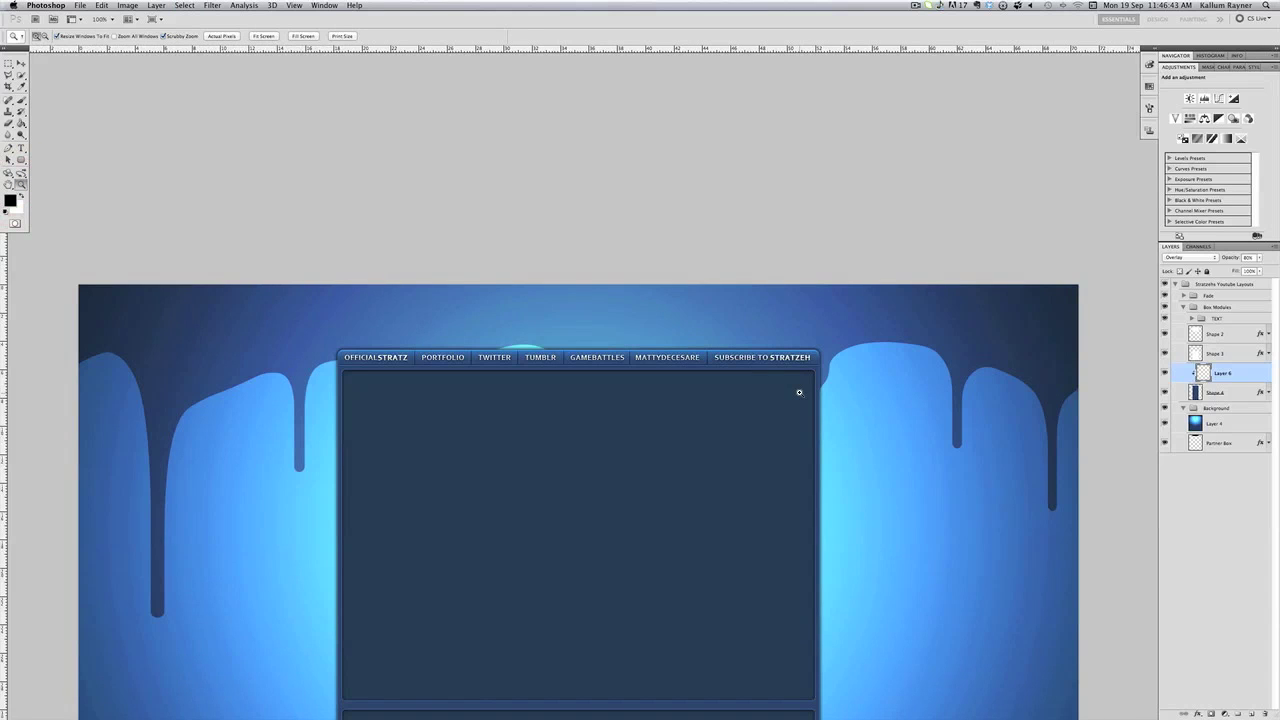
- Examine the navigation bar's dividers up close and the whole header at actual size, with no layer selected
scroll(799, 392, right, 4)
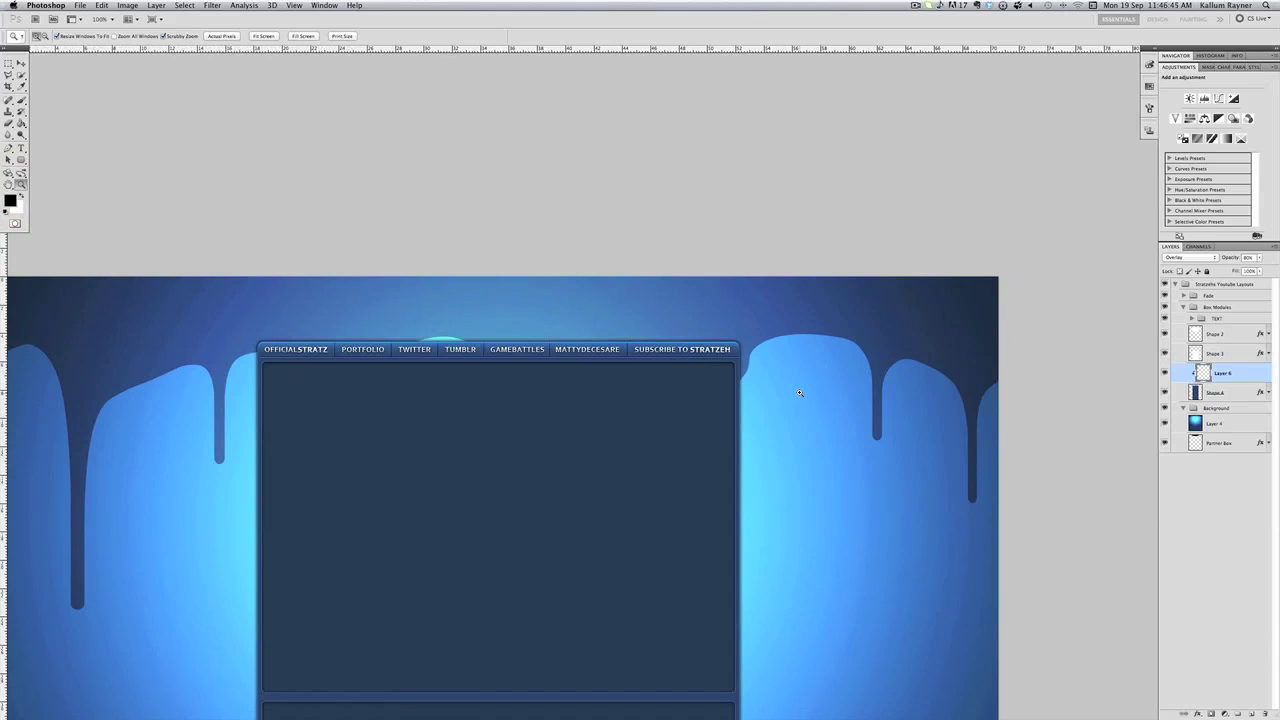
scroll(799, 392, left, 2)
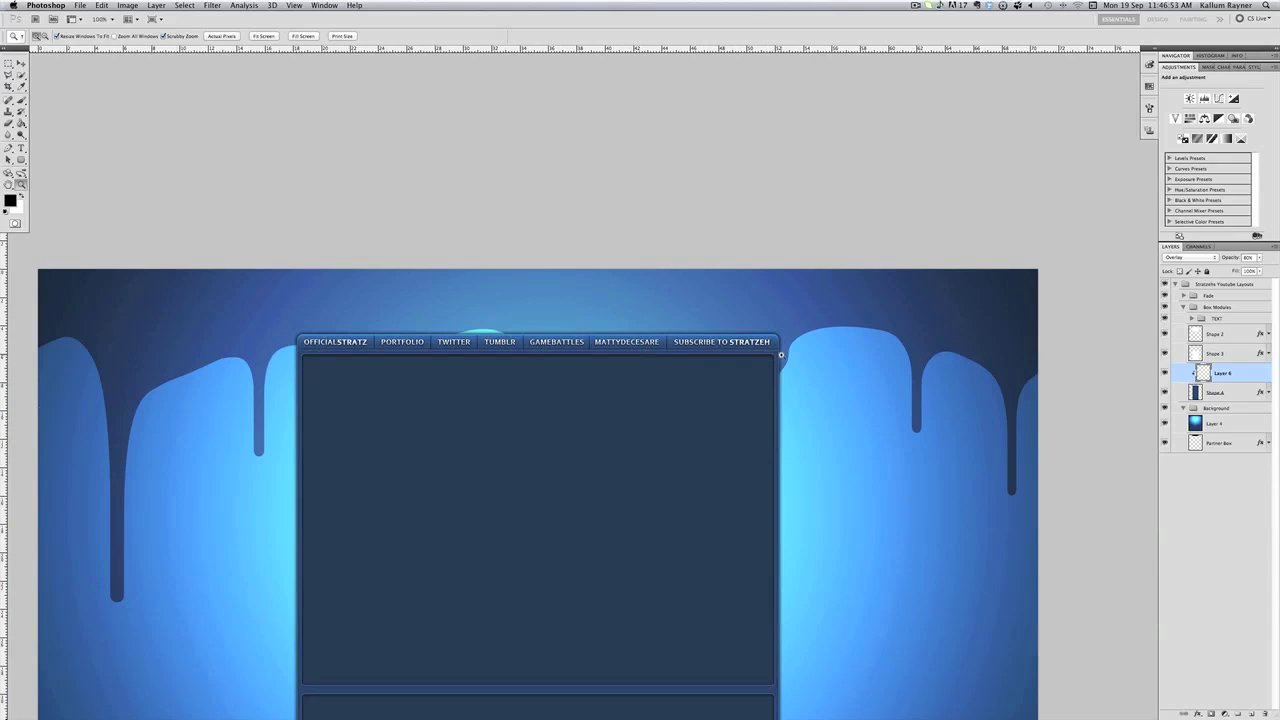
click(741, 374)
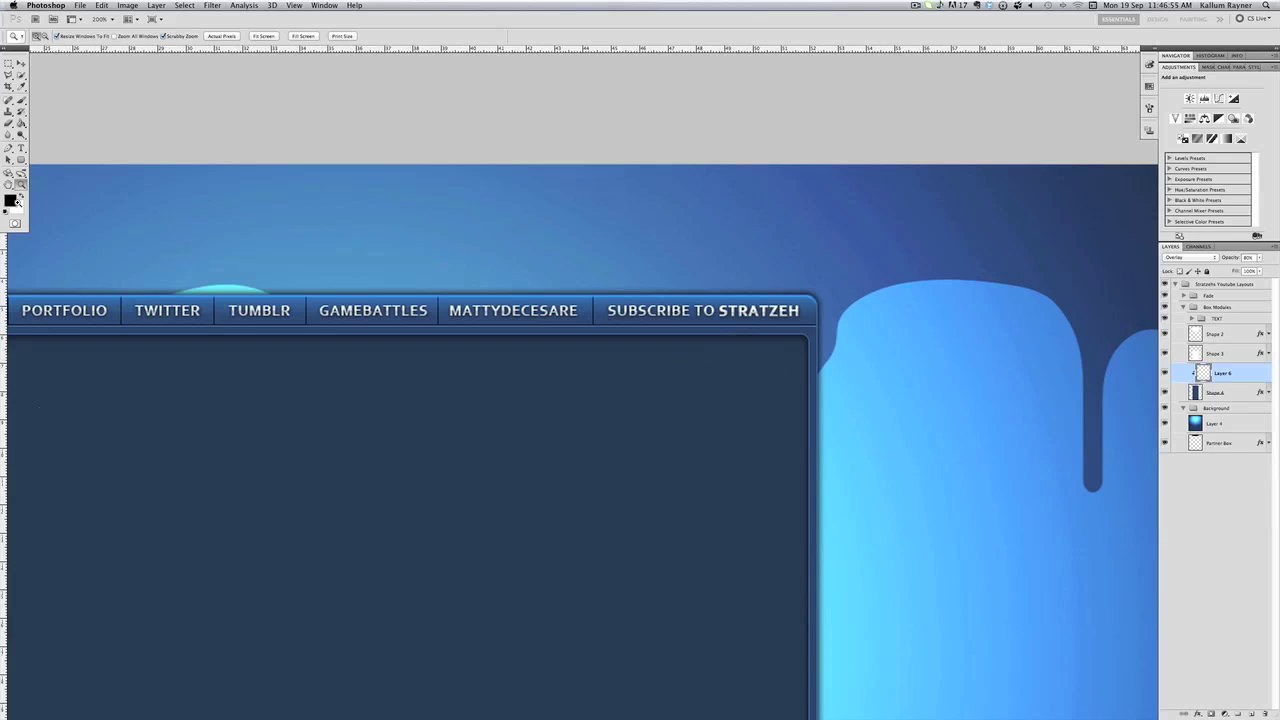
click(210, 37)
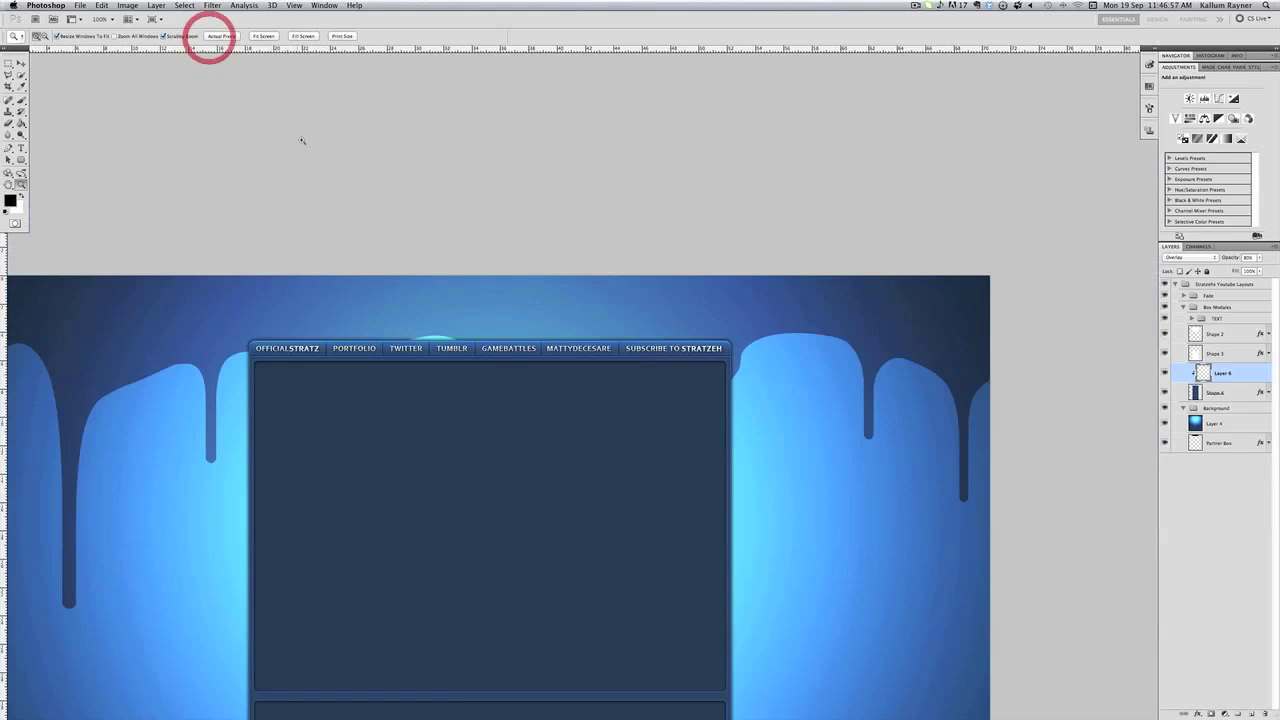
click(20, 62)
click(1241, 514)
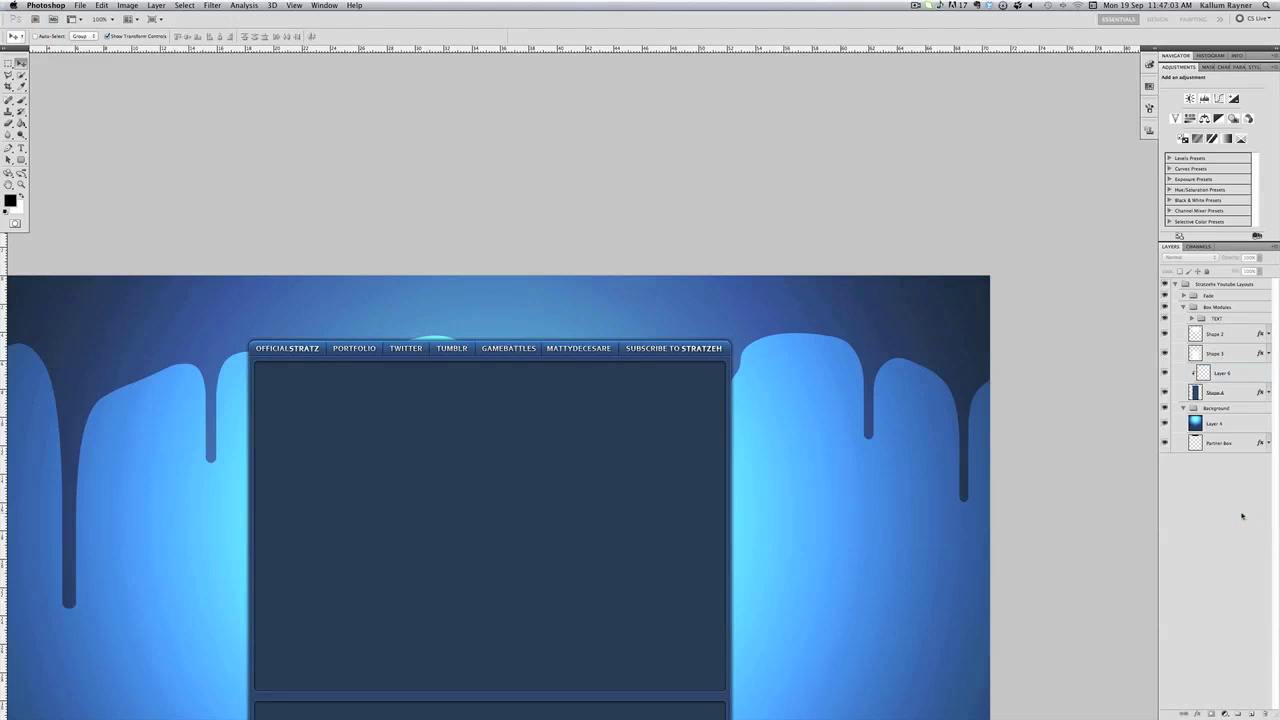
key(super+r)
scroll(620, 443, left, 3)
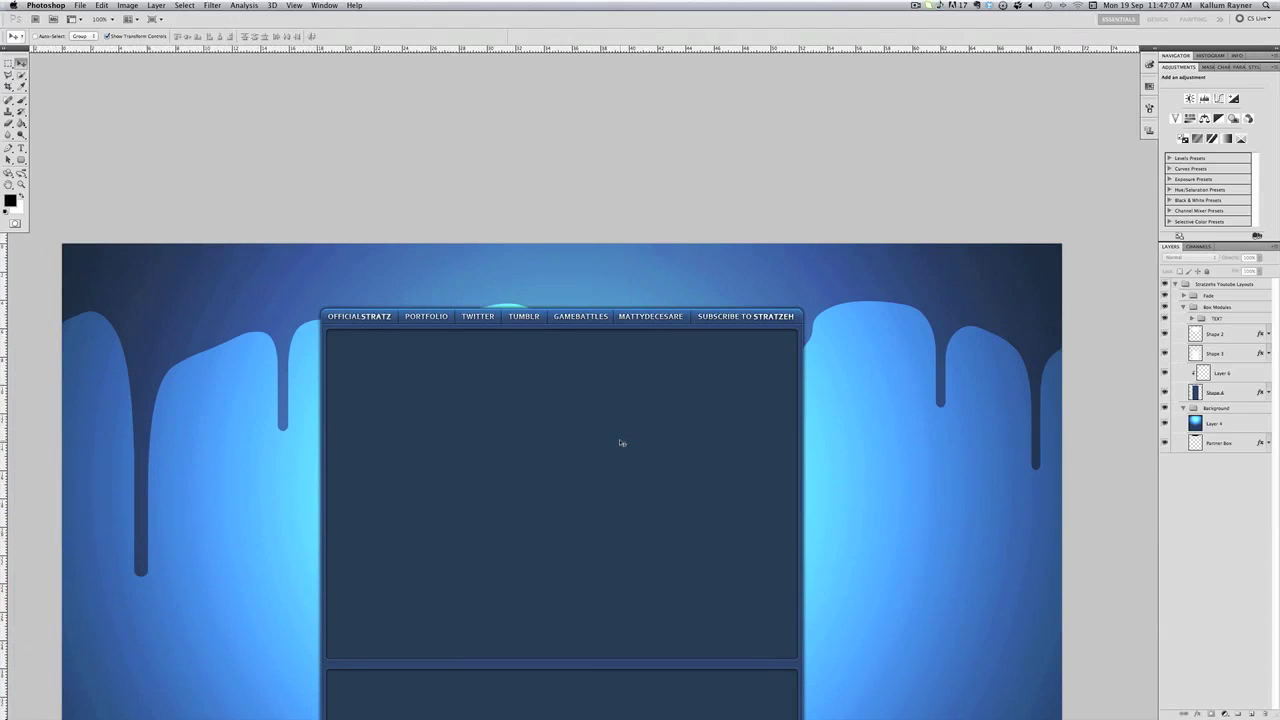
scroll(620, 443, down, 2)
- Try to shift the blue background gradient on Layer 4, undo the move and deselect the layer
click(1250, 424)
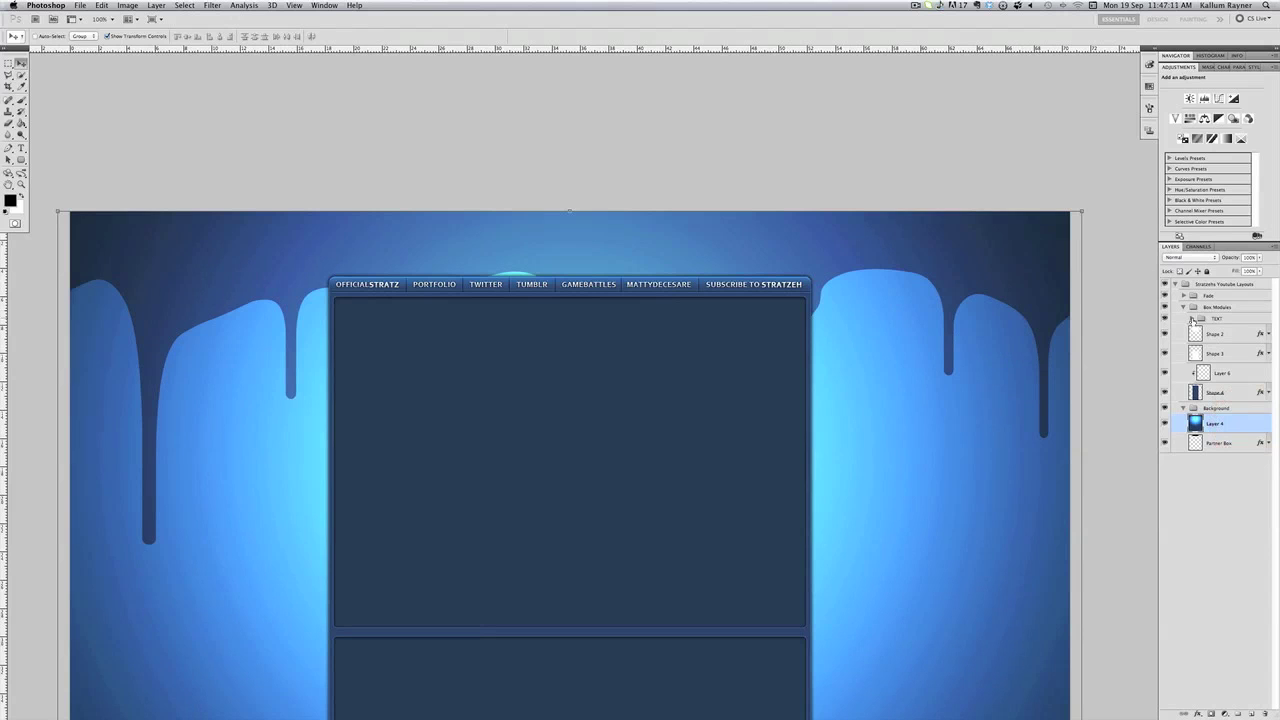
drag(905, 305, 854, 197)
key(super+z)
click(1229, 552)
scroll(810, 486, down, 2)
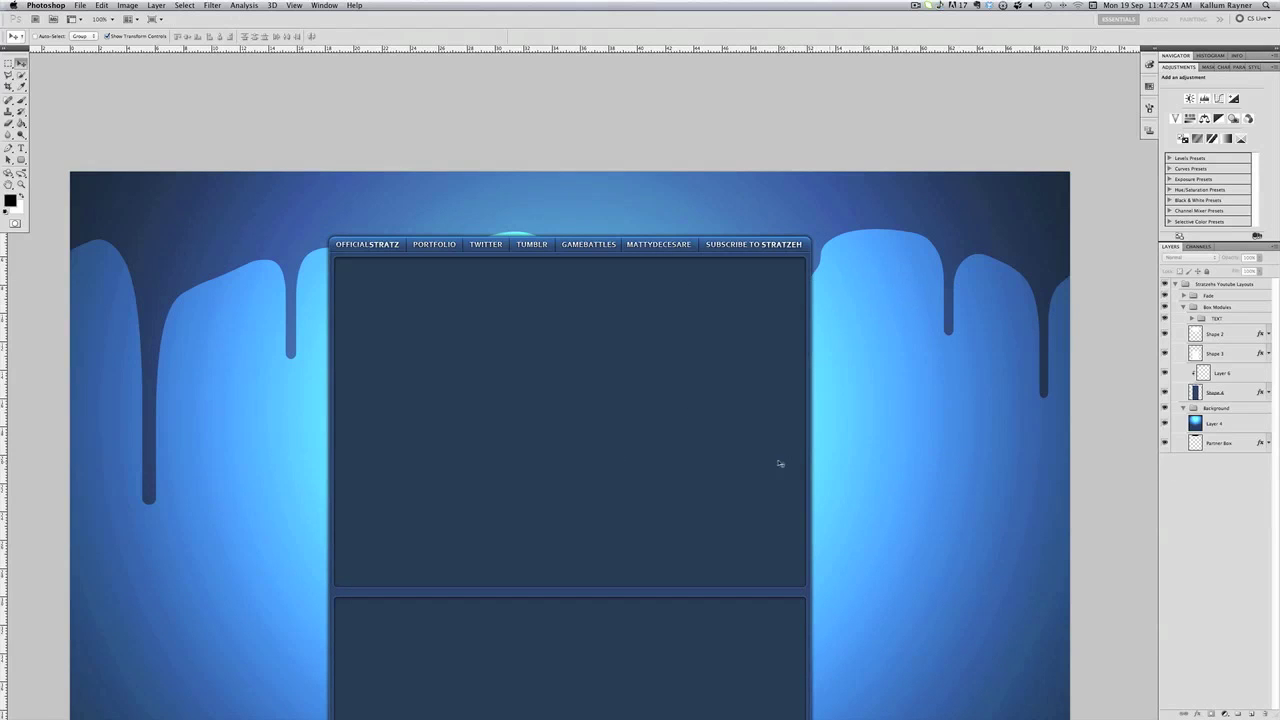
click(1238, 499)
scroll(972, 475, down, 2)
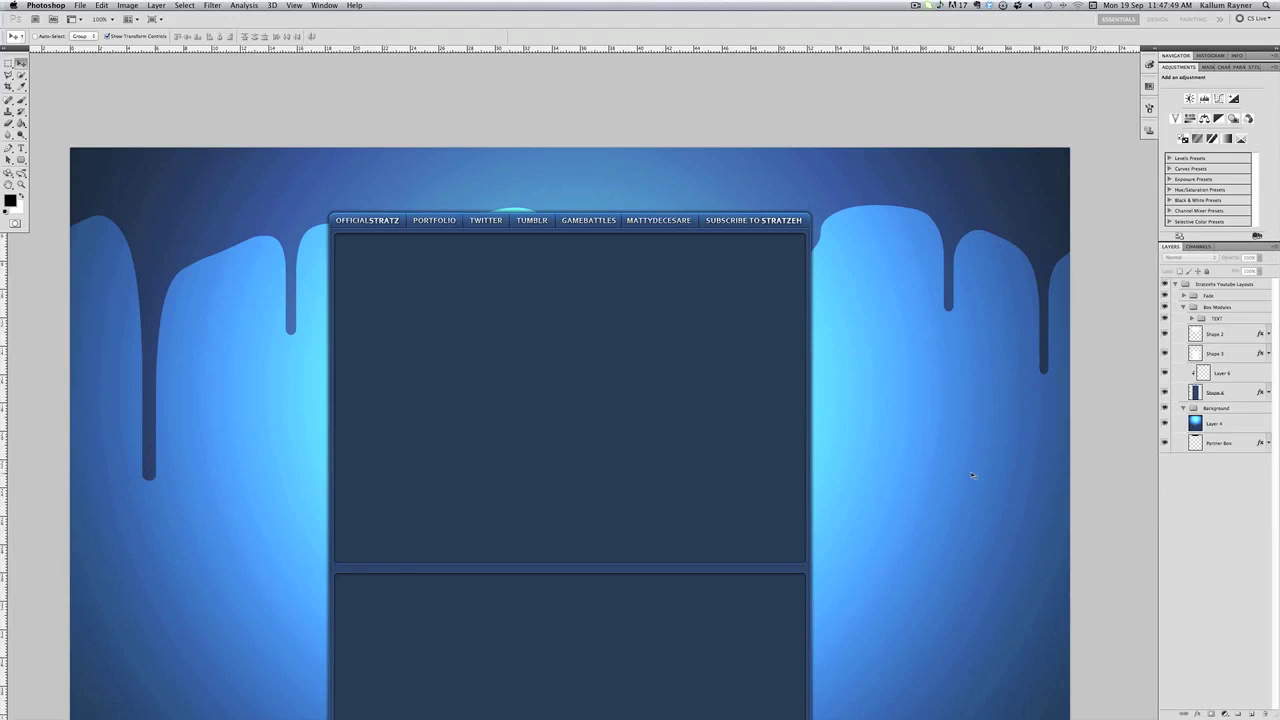
scroll(972, 475, down, 5)
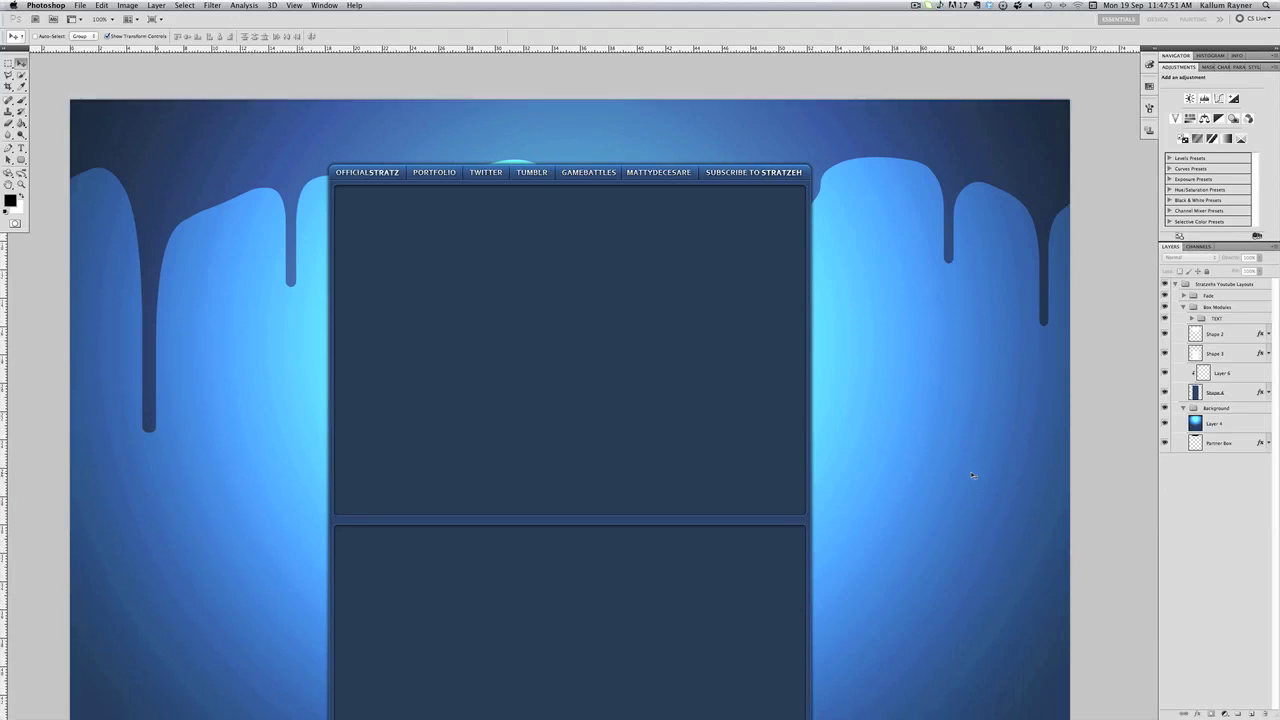